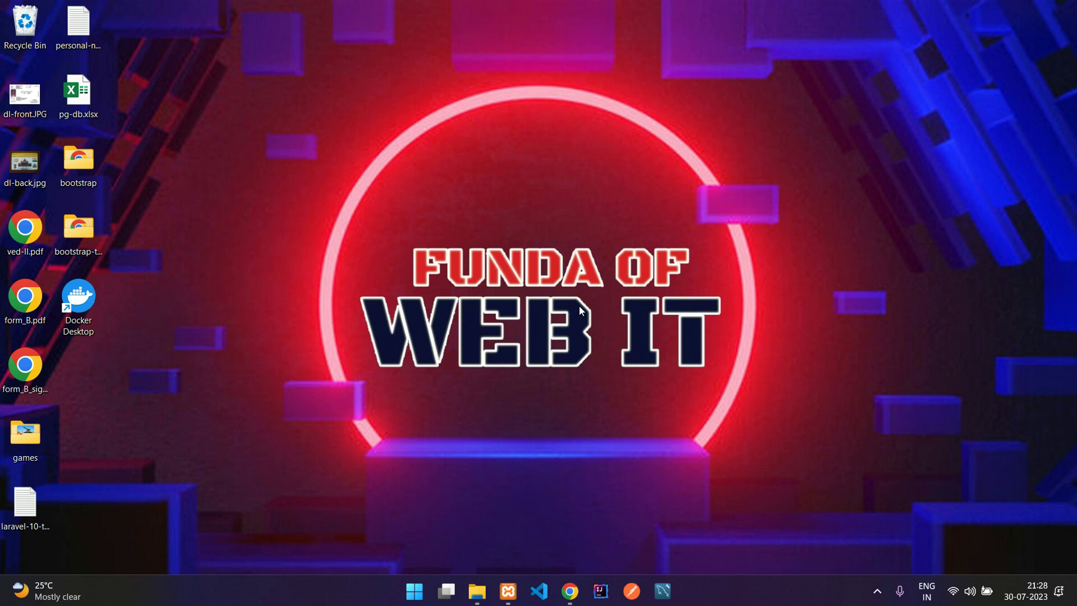
Show the Car Rental Services home page and look through banner, welcome text, testimonials and footer.
{"action": "left_click", "coordinate": [570, 592]}
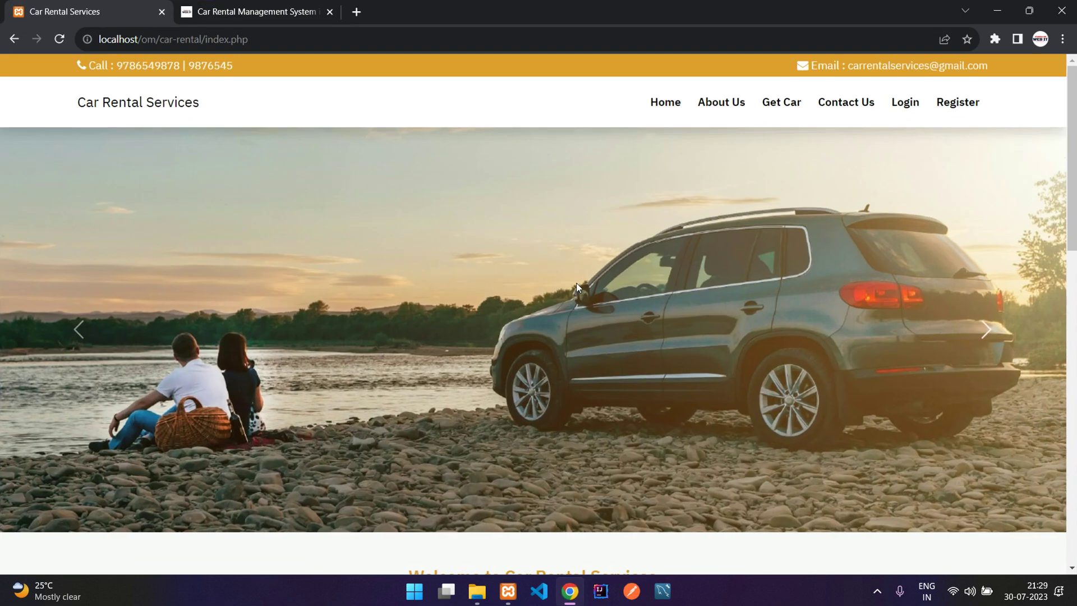
{"action": "scroll", "coordinate": [576, 284], "scroll_direction": "down", "scroll_amount": 1}
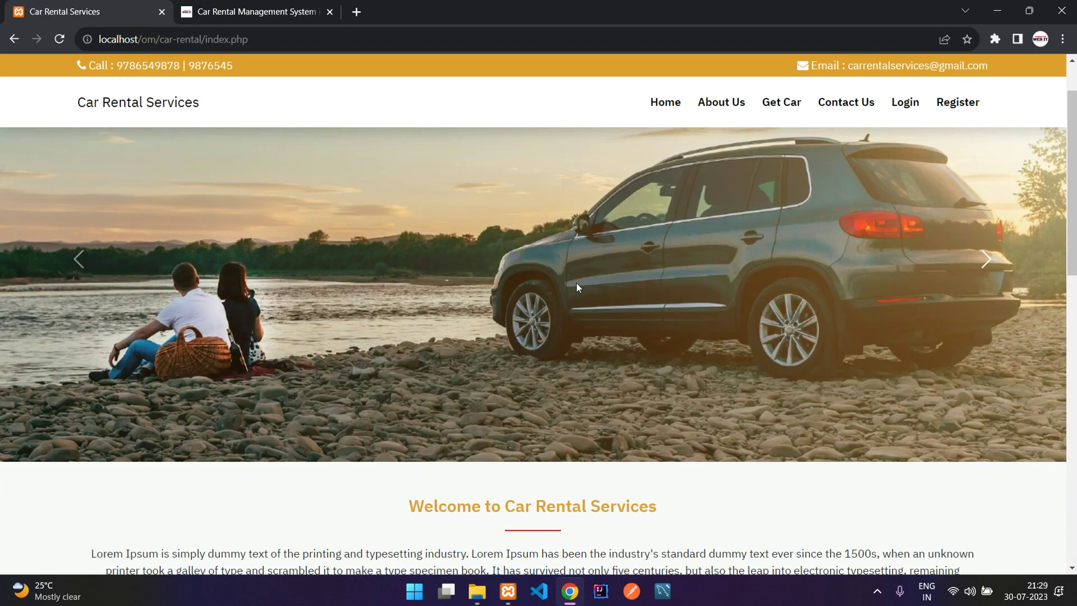
{"action": "scroll", "coordinate": [576, 284], "scroll_direction": "down", "scroll_amount": 3}
{"action": "scroll", "coordinate": [576, 286], "scroll_direction": "down", "scroll_amount": 8}
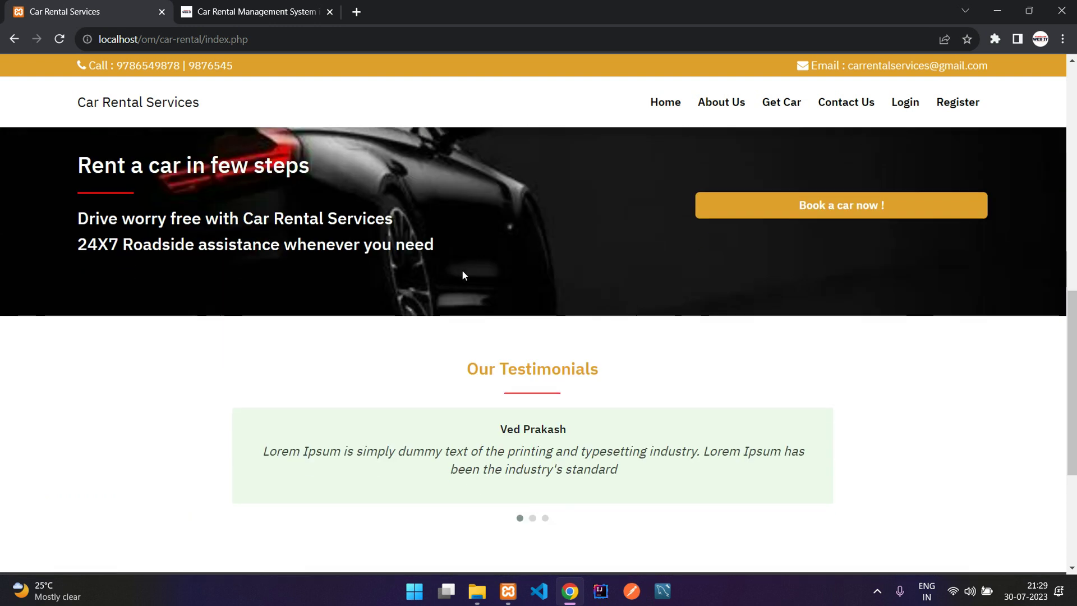
{"action": "scroll", "coordinate": [457, 270], "scroll_direction": "down", "scroll_amount": 3}
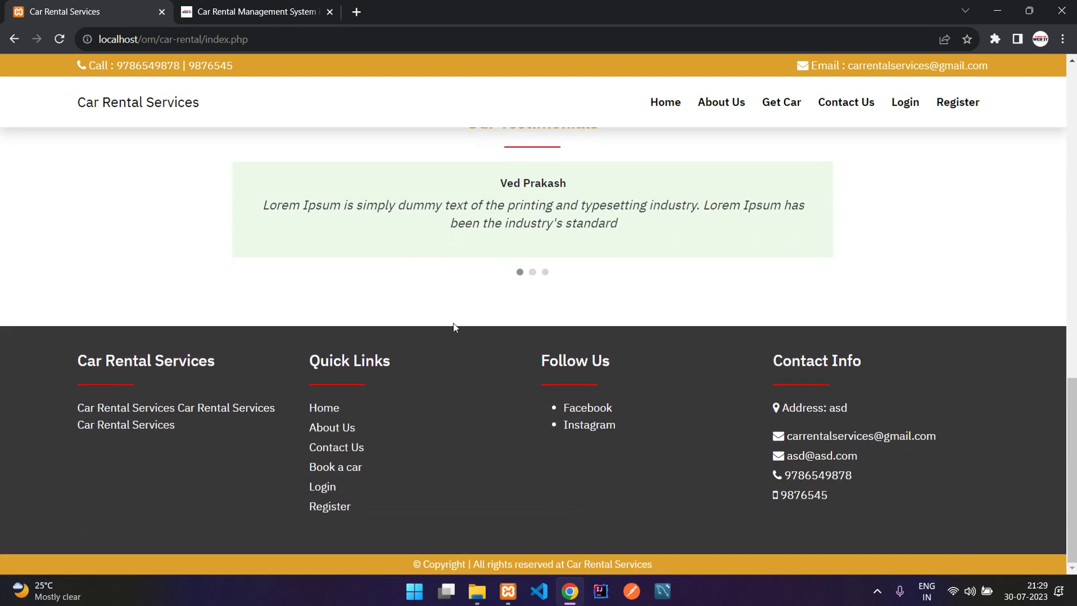
{"action": "scroll", "coordinate": [409, 429], "scroll_direction": "up", "scroll_amount": 6}
{"action": "scroll", "coordinate": [409, 433], "scroll_direction": "down", "scroll_amount": 3}
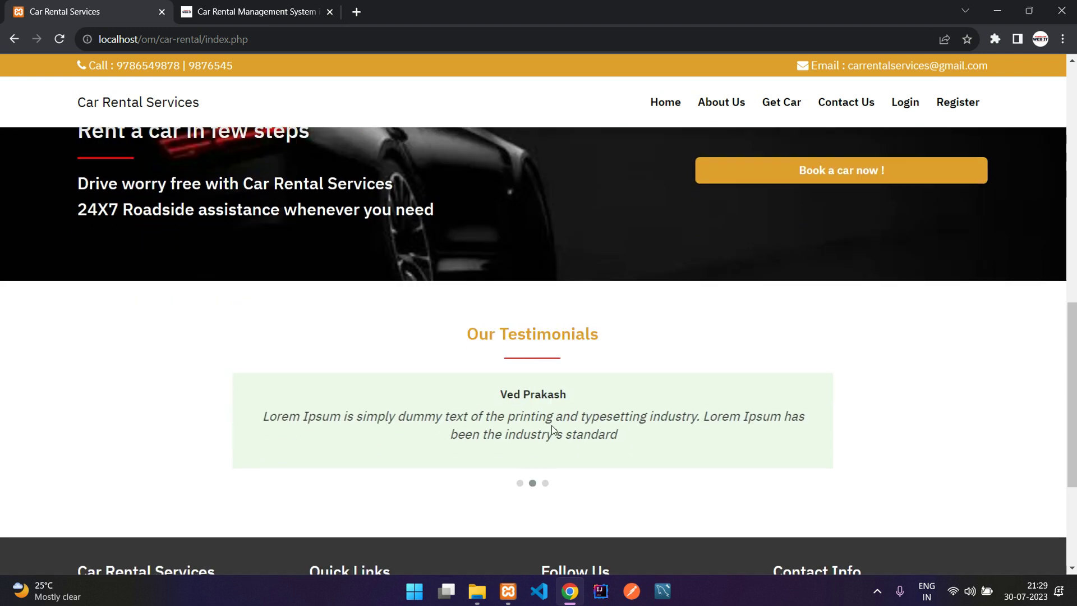
{"action": "scroll", "coordinate": [210, 365], "scroll_direction": "down", "scroll_amount": 3}
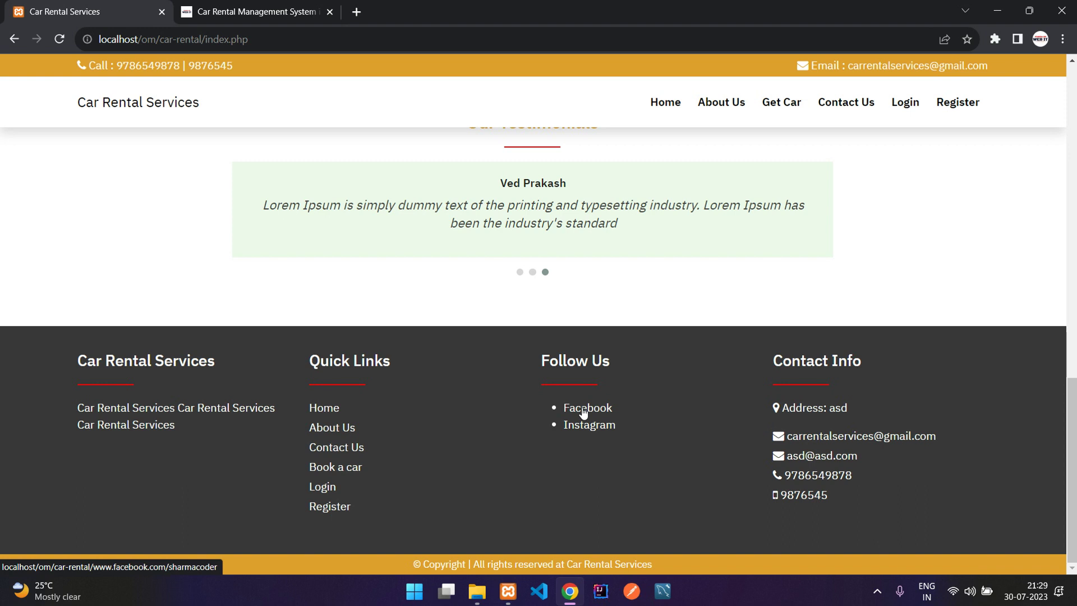
{"action": "scroll", "coordinate": [550, 407], "scroll_direction": "up", "scroll_amount": 15}
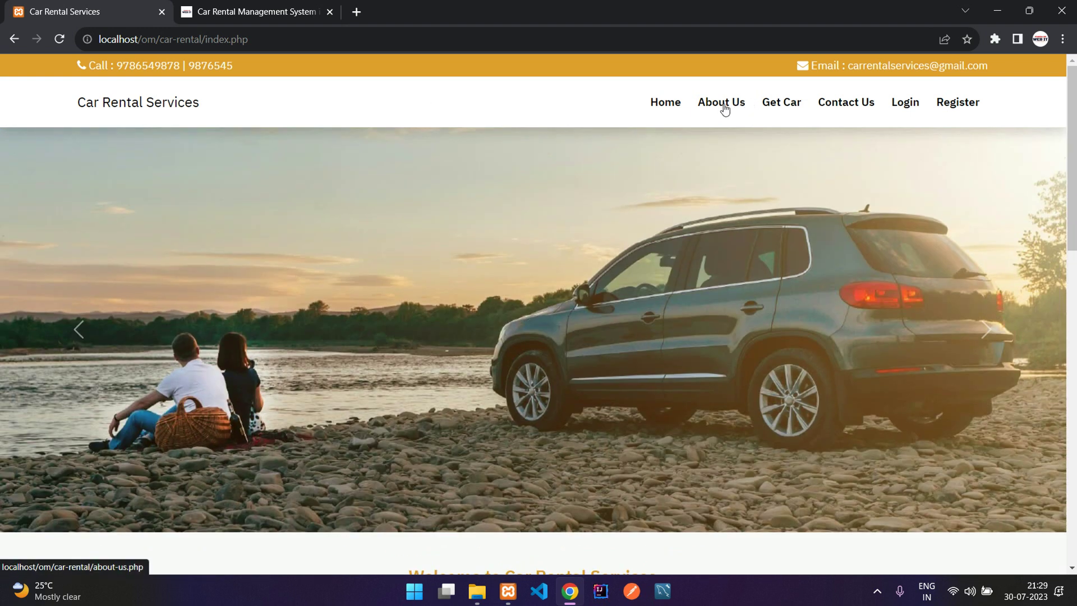
Glance at About Us, then search the car listing with the default 30–31 July 2023 dates.
{"action": "left_click", "coordinate": [722, 107]}
{"action": "scroll", "coordinate": [584, 301], "scroll_direction": "down", "scroll_amount": 6}
{"action": "scroll", "coordinate": [581, 298], "scroll_direction": "up", "scroll_amount": 6}
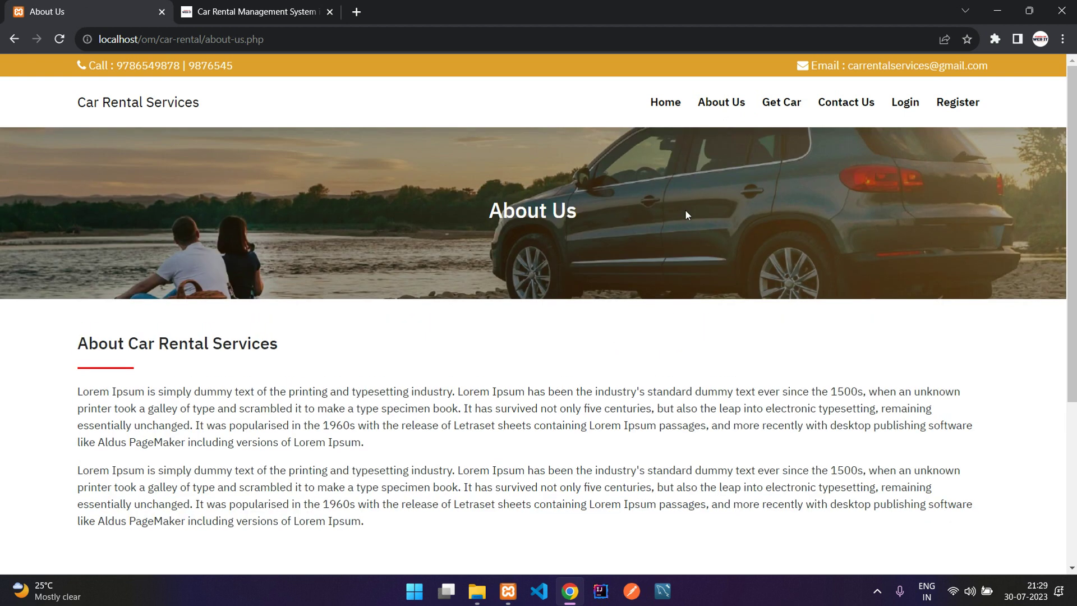
{"action": "left_click", "coordinate": [781, 107]}
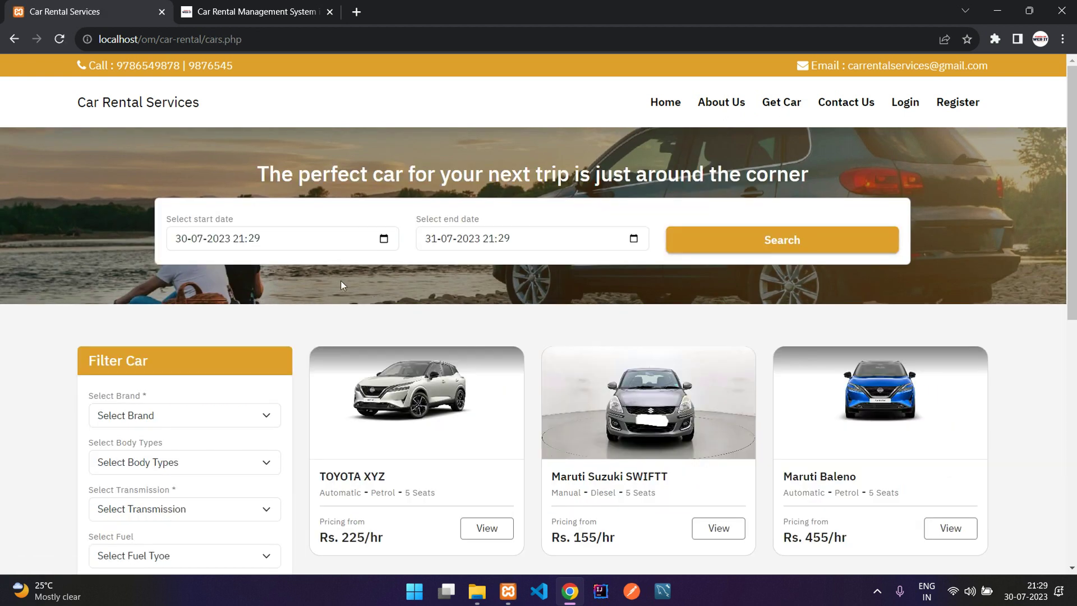
{"action": "left_click_drag", "start_coordinate": [254, 171], "coordinate": [817, 170]}
{"action": "left_click", "coordinate": [817, 171]}
{"action": "scroll", "coordinate": [354, 302], "scroll_direction": "down", "scroll_amount": 1}
{"action": "scroll", "coordinate": [354, 301], "scroll_direction": "down", "scroll_amount": 1}
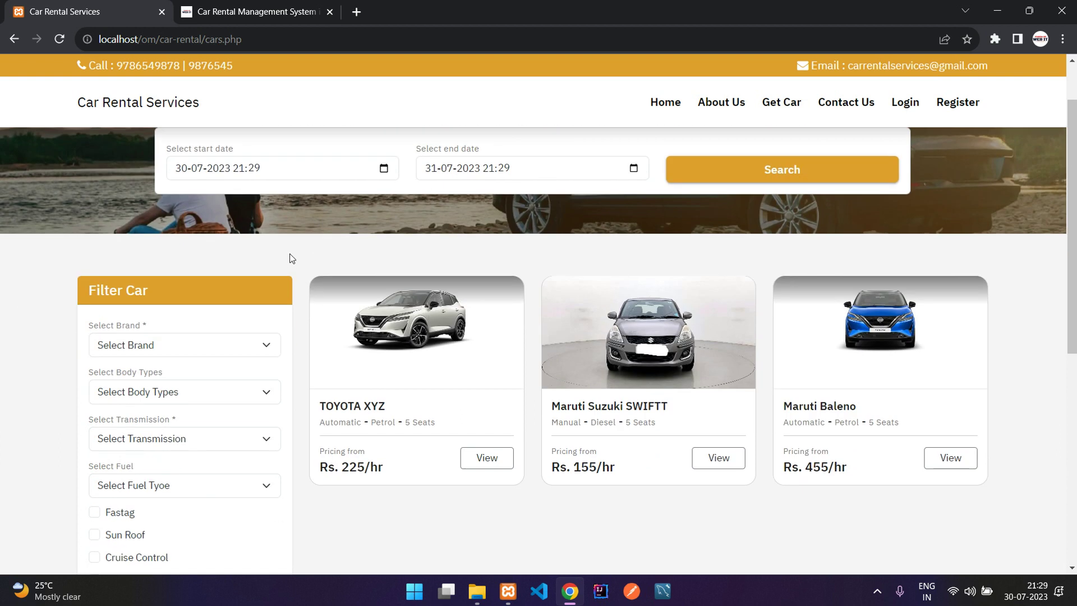
{"action": "scroll", "coordinate": [257, 297], "scroll_direction": "down", "scroll_amount": 2}
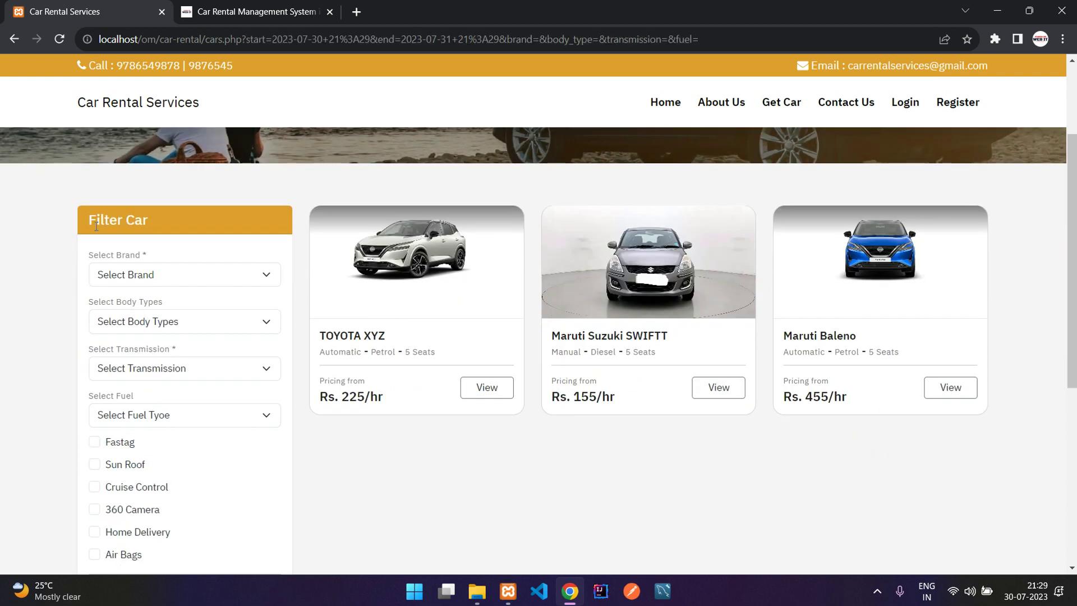
Choose TOYOTA in the Select Brand filter.
{"action": "left_click_drag", "start_coordinate": [92, 225], "coordinate": [173, 221]}
{"action": "left_click", "coordinate": [224, 244]}
{"action": "scroll", "coordinate": [223, 244], "scroll_direction": "down", "scroll_amount": 1}
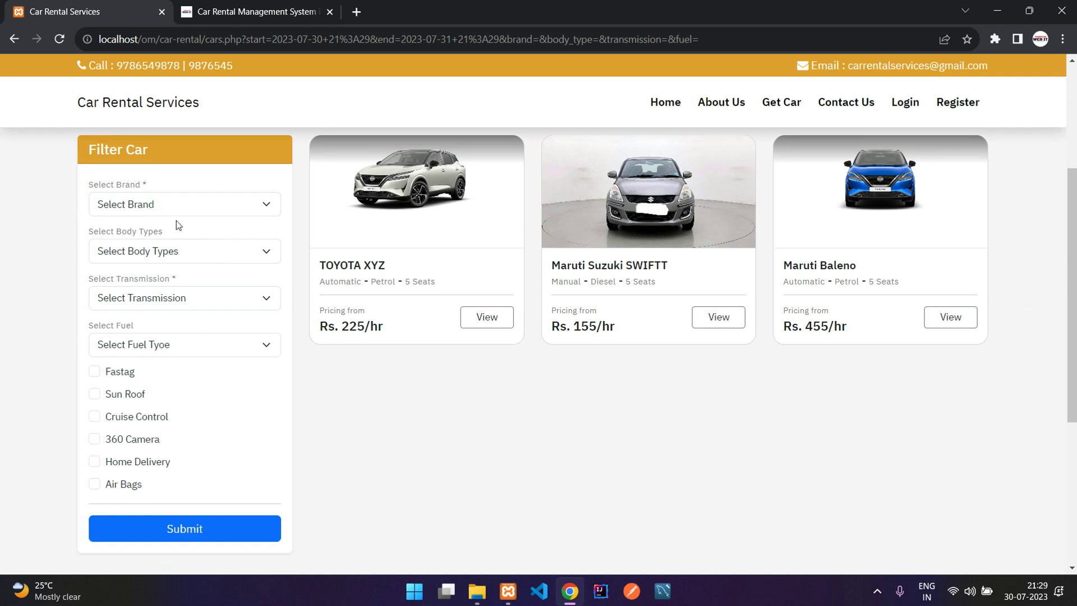
{"action": "left_click", "coordinate": [170, 211]}
{"action": "left_click", "coordinate": [166, 277]}
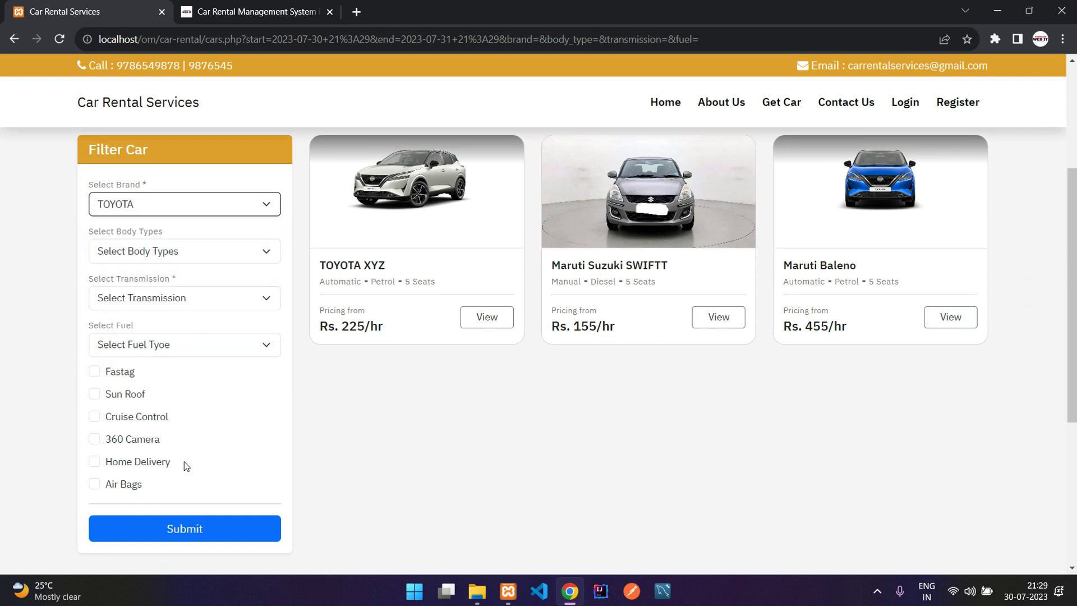
Apply the TOYOTA brand and SUV body type filters.
{"action": "left_click", "coordinate": [207, 250]}
{"action": "left_click", "coordinate": [207, 311]}
{"action": "left_click", "coordinate": [243, 532]}
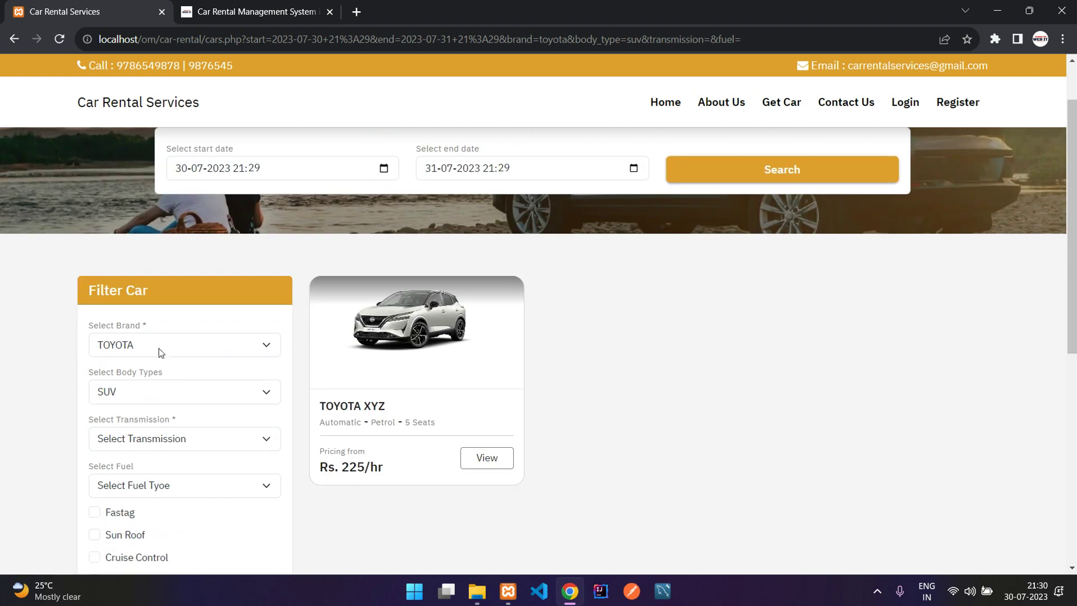
Remove the brand and body type filters so all cars are listed again.
{"action": "left_click", "coordinate": [174, 352]}
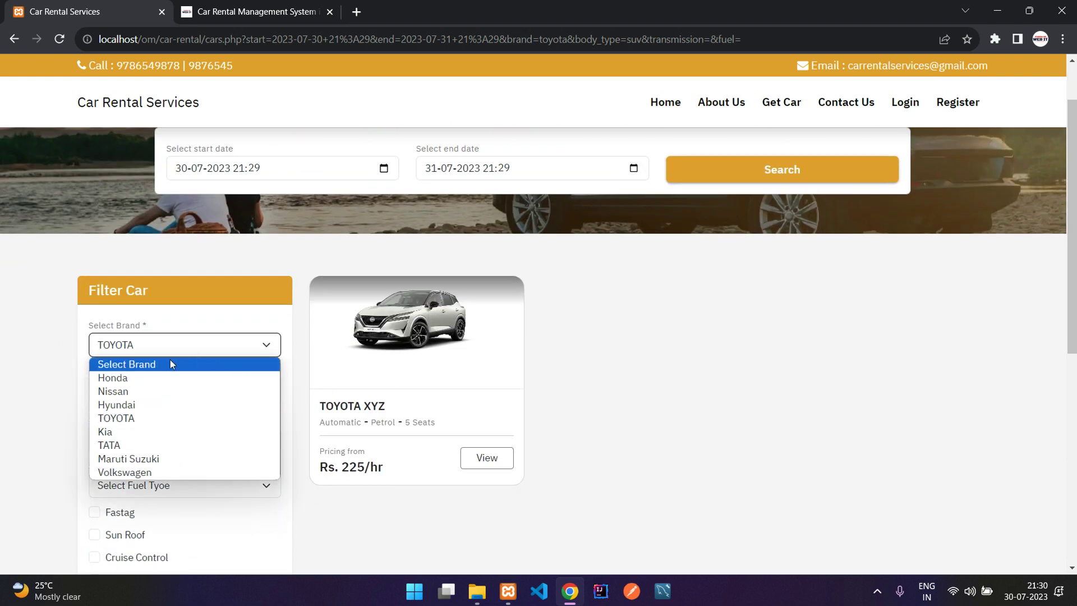
{"action": "left_click", "coordinate": [170, 362]}
{"action": "scroll", "coordinate": [151, 364], "scroll_direction": "down", "scroll_amount": 5}
{"action": "left_click", "coordinate": [194, 401]}
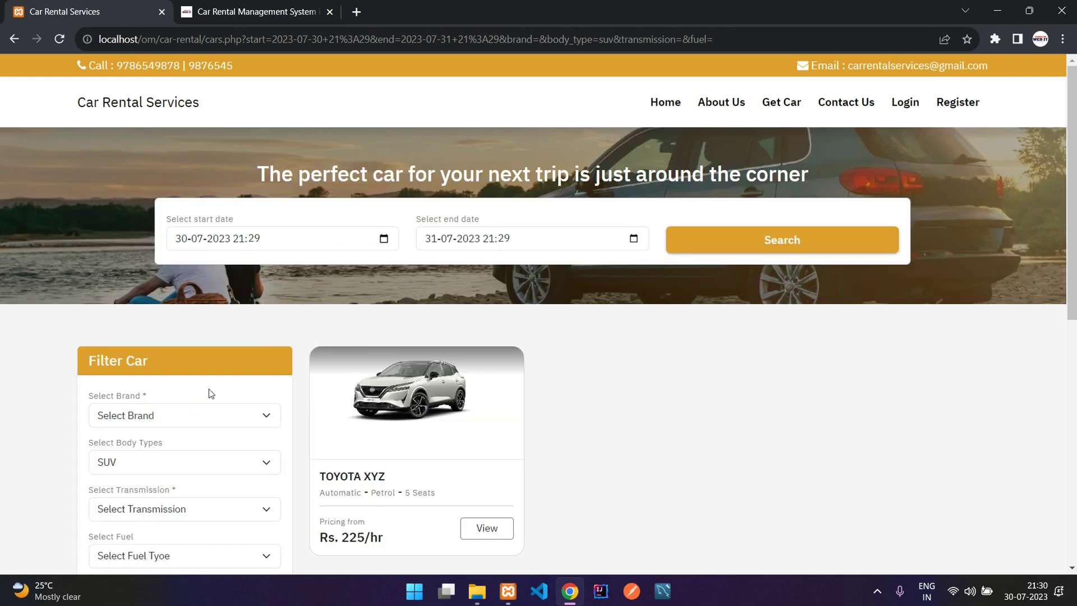
{"action": "scroll", "coordinate": [212, 316], "scroll_direction": "down", "scroll_amount": 3}
{"action": "left_click", "coordinate": [212, 317]}
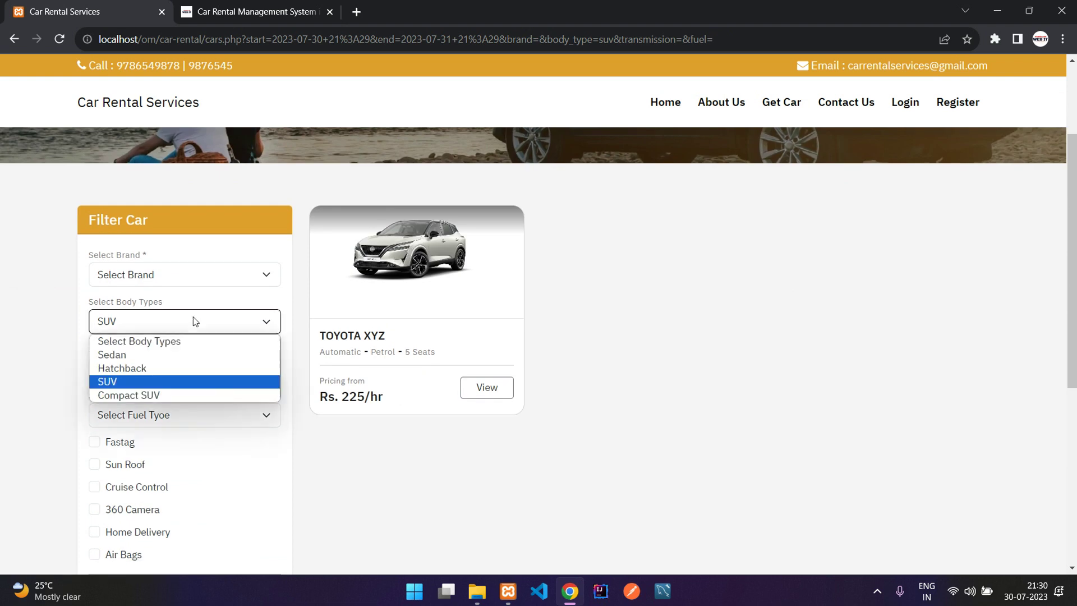
{"action": "left_click", "coordinate": [189, 335]}
{"action": "scroll", "coordinate": [183, 335], "scroll_direction": "down", "scroll_amount": 3}
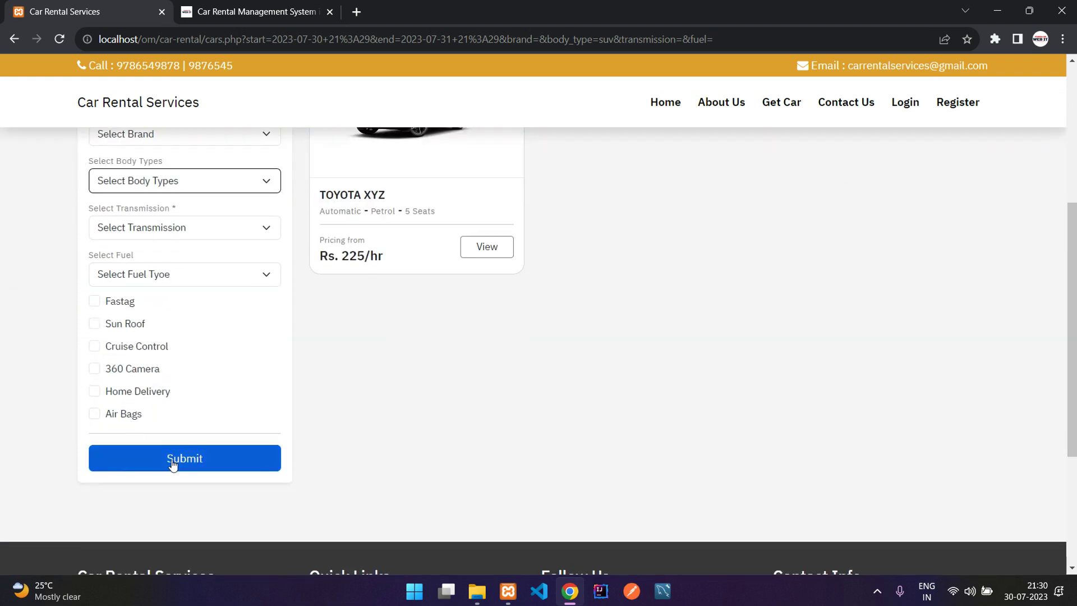
{"action": "left_click", "coordinate": [185, 459]}
Filter by Fastag and Sun Roof, leaving only the Maruti Baleno at Rs. 455/hr.
{"action": "scroll", "coordinate": [357, 282], "scroll_direction": "down", "scroll_amount": 4}
{"action": "scroll", "coordinate": [868, 265], "scroll_direction": "down", "scroll_amount": 1}
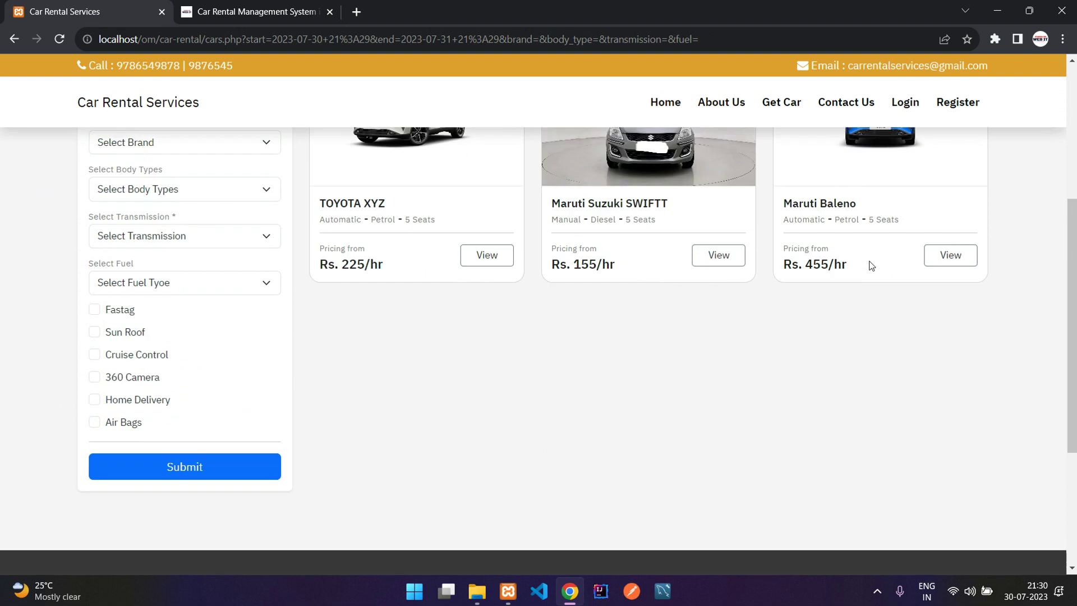
{"action": "left_click", "coordinate": [109, 303]}
{"action": "left_click", "coordinate": [126, 325]}
{"action": "left_click", "coordinate": [172, 458]}
{"action": "scroll", "coordinate": [164, 461], "scroll_direction": "down", "scroll_amount": 1}
{"action": "scroll", "coordinate": [163, 460], "scroll_direction": "down", "scroll_amount": 1}
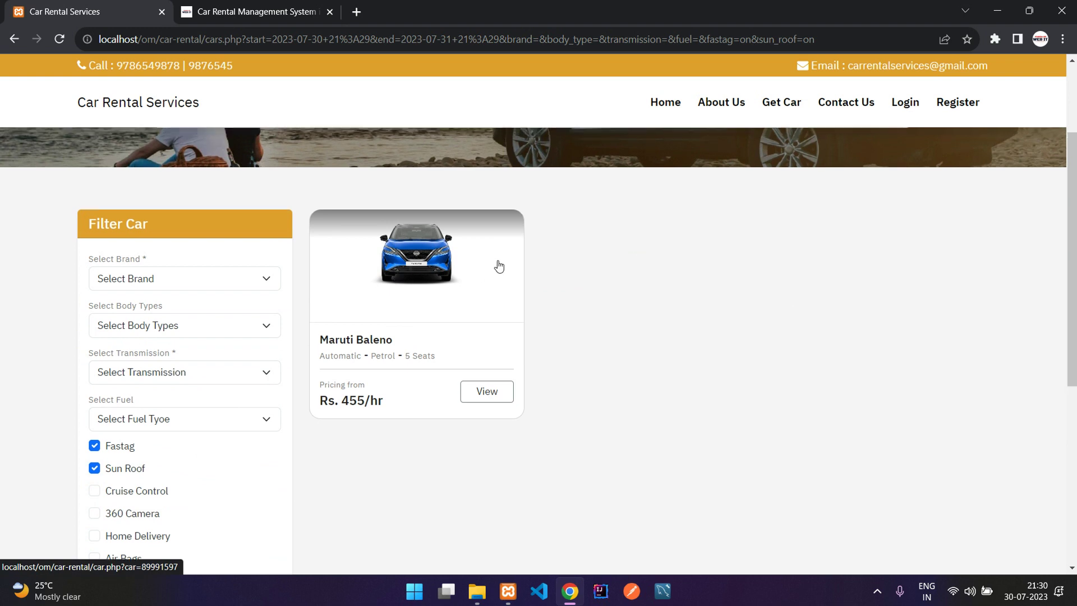
{"action": "scroll", "coordinate": [497, 264], "scroll_direction": "up", "scroll_amount": 2}
{"action": "left_click_drag", "start_coordinate": [180, 224], "coordinate": [243, 224]}
{"action": "left_click", "coordinate": [268, 221]}
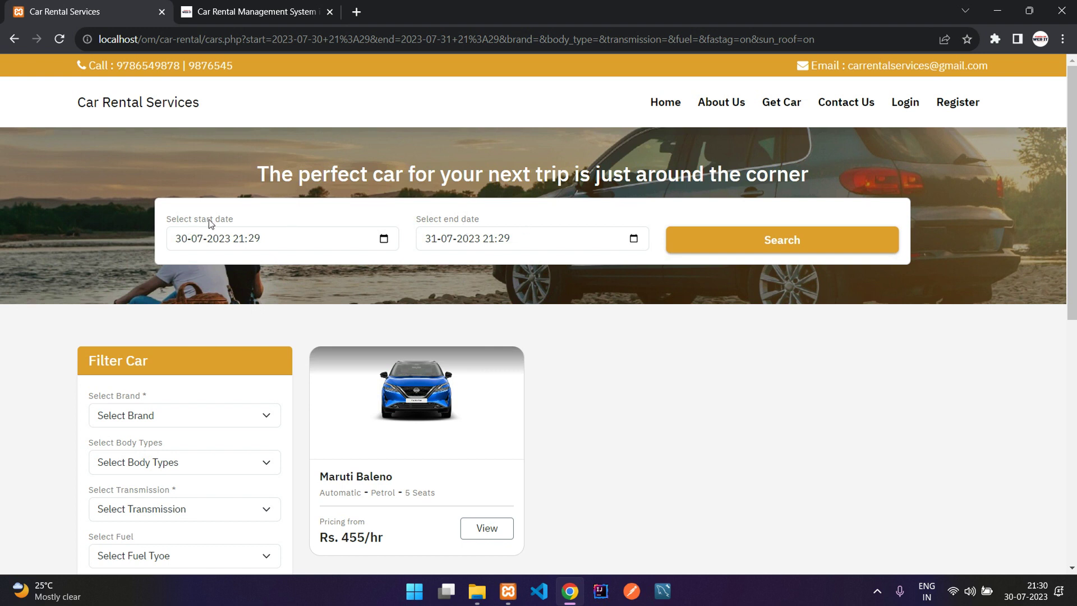
Set the search start date to 9 August 2023, 21:29.
{"action": "left_click", "coordinate": [405, 220]}
{"action": "left_click", "coordinate": [286, 240]}
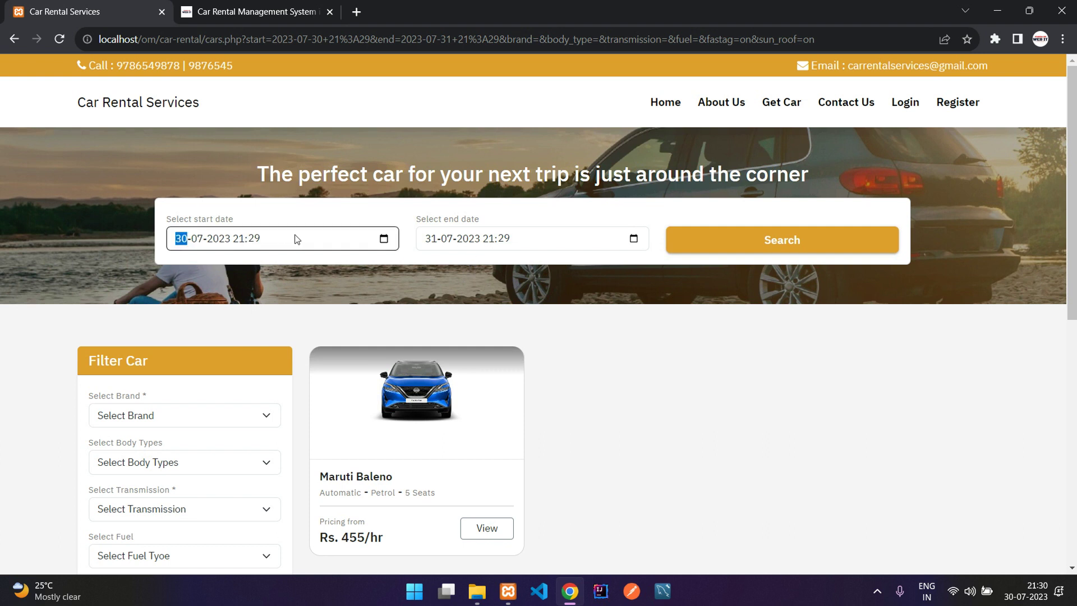
{"action": "left_click", "coordinate": [443, 241]}
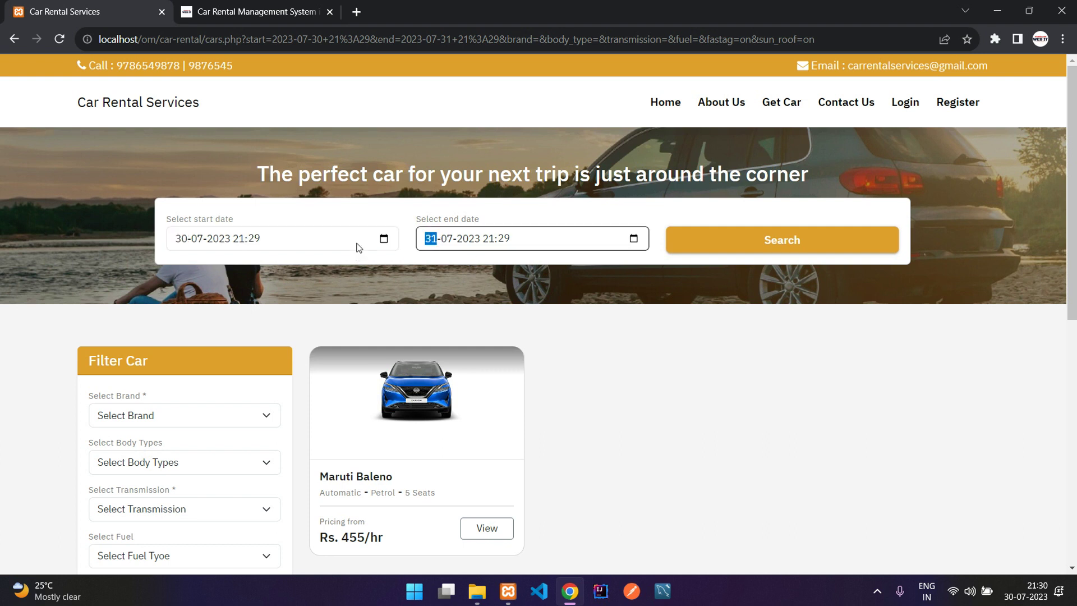
{"action": "left_click", "coordinate": [383, 240]}
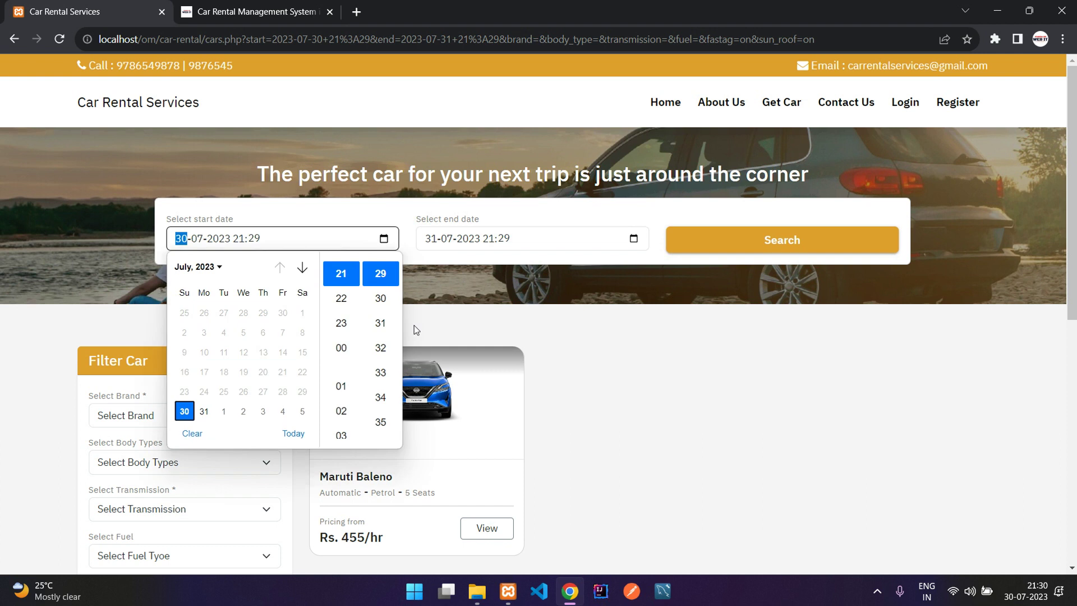
{"action": "left_click", "coordinate": [302, 267]}
{"action": "left_click", "coordinate": [245, 332]}
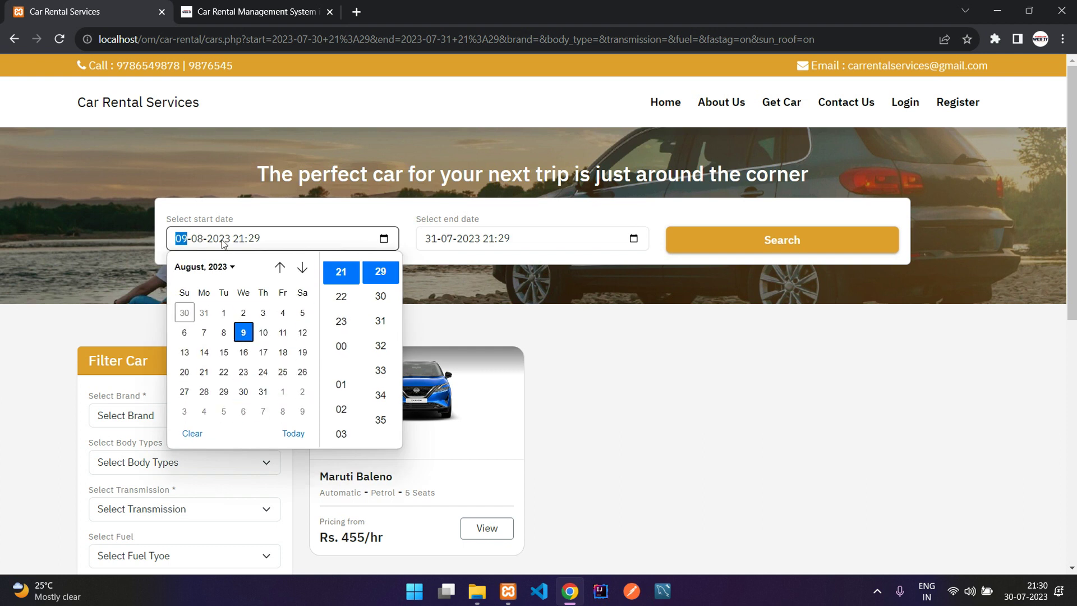
{"action": "left_click", "coordinate": [464, 217]}
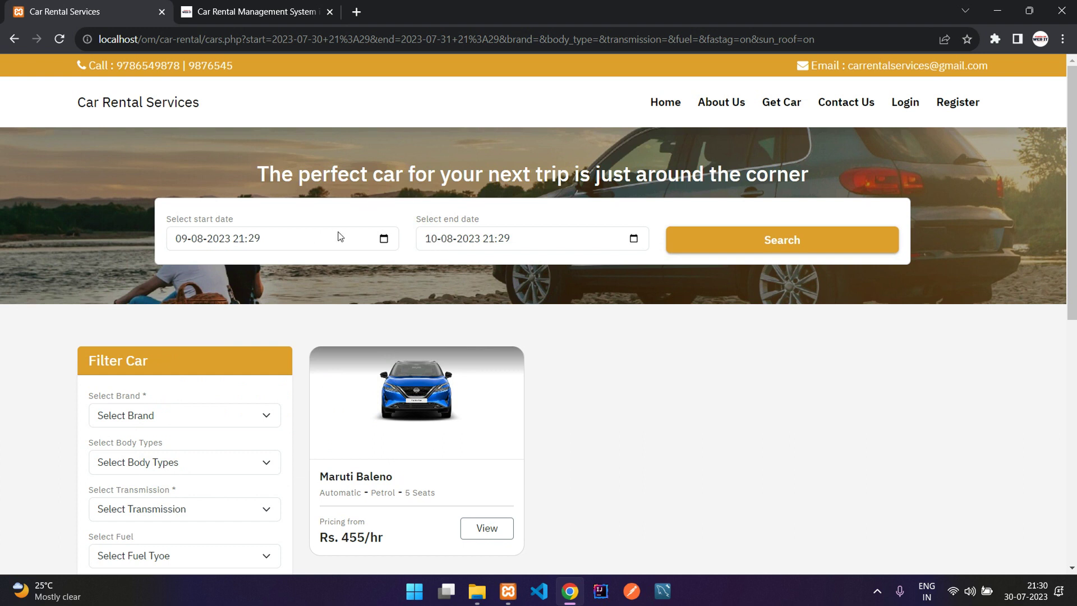
Set the search end to 10-08-2023 at 06:29.
{"action": "left_click", "coordinate": [634, 240]}
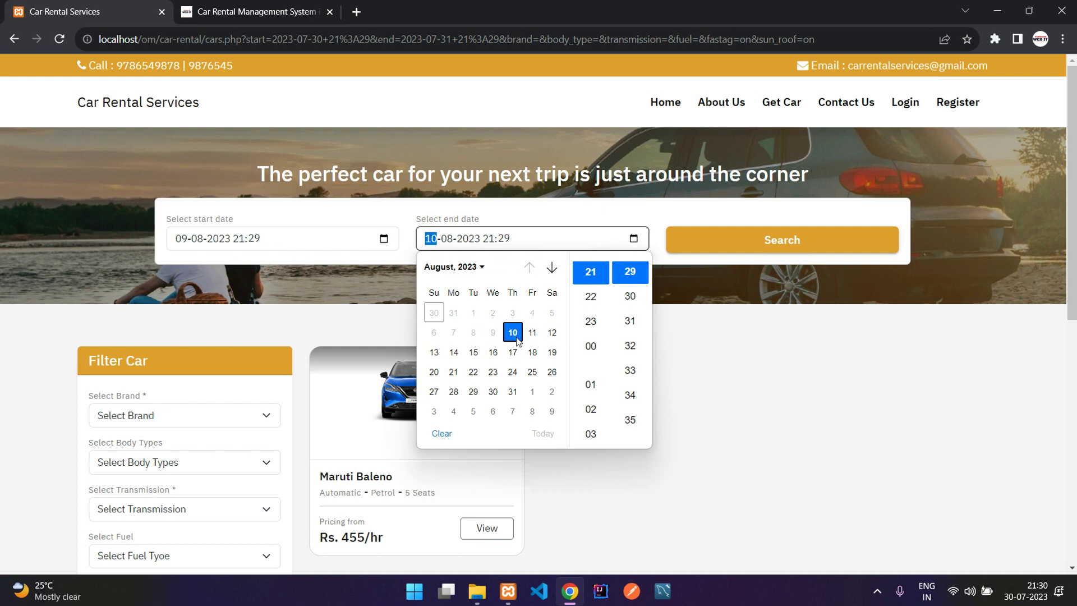
{"action": "scroll", "coordinate": [597, 300], "scroll_direction": "down", "scroll_amount": 3}
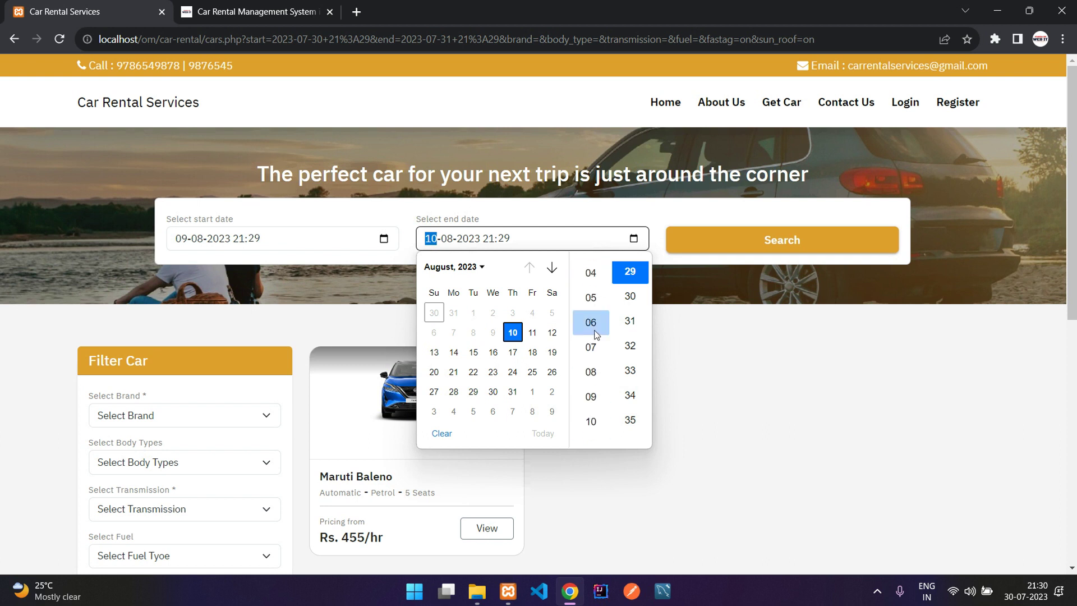
{"action": "scroll", "coordinate": [599, 307], "scroll_direction": "down", "scroll_amount": 2}
{"action": "scroll", "coordinate": [598, 310], "scroll_direction": "up", "scroll_amount": 2}
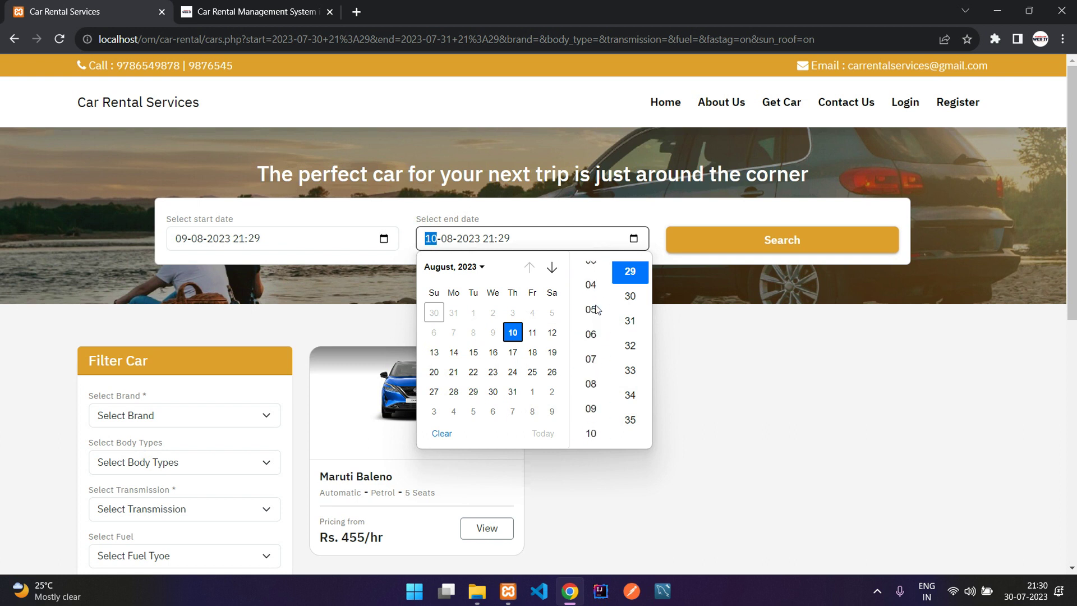
{"action": "left_click", "coordinate": [591, 360]}
{"action": "left_click", "coordinate": [536, 217]}
Search those dates and dismiss the 24-hour minimum booking period warning.
{"action": "left_click", "coordinate": [733, 249]}
{"action": "left_click_drag", "start_coordinate": [392, 98], "coordinate": [574, 93]}
{"action": "left_click", "coordinate": [574, 93]}
{"action": "left_click_drag", "start_coordinate": [400, 88], "coordinate": [565, 99]}
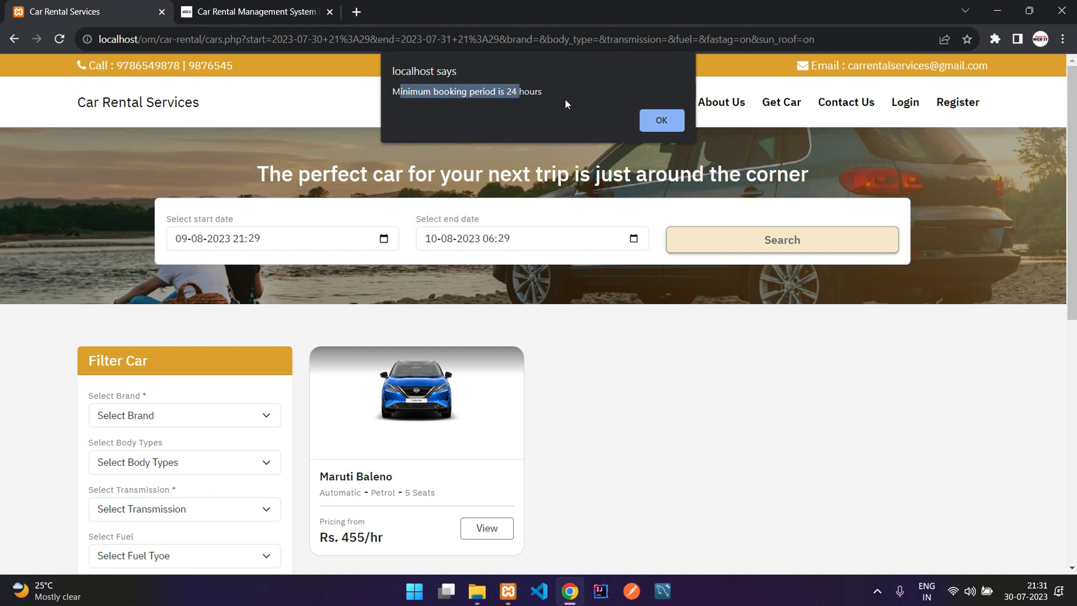
{"action": "left_click", "coordinate": [657, 119]}
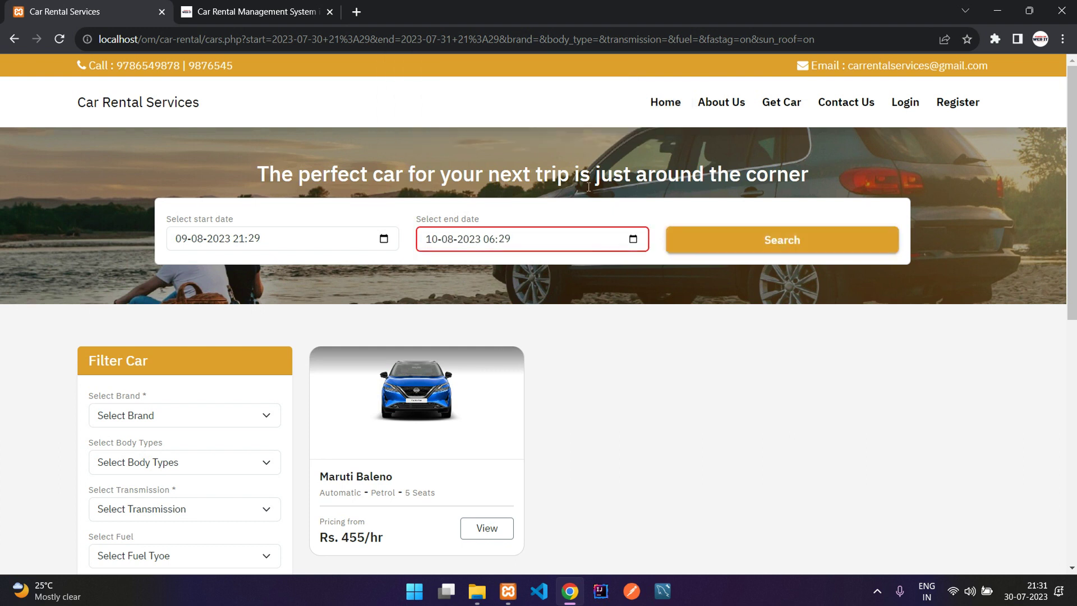
Move the end date to 11 August 2023 and search again.
{"action": "scroll", "coordinate": [482, 190], "scroll_direction": "down", "scroll_amount": 1}
{"action": "left_click", "coordinate": [633, 168]}
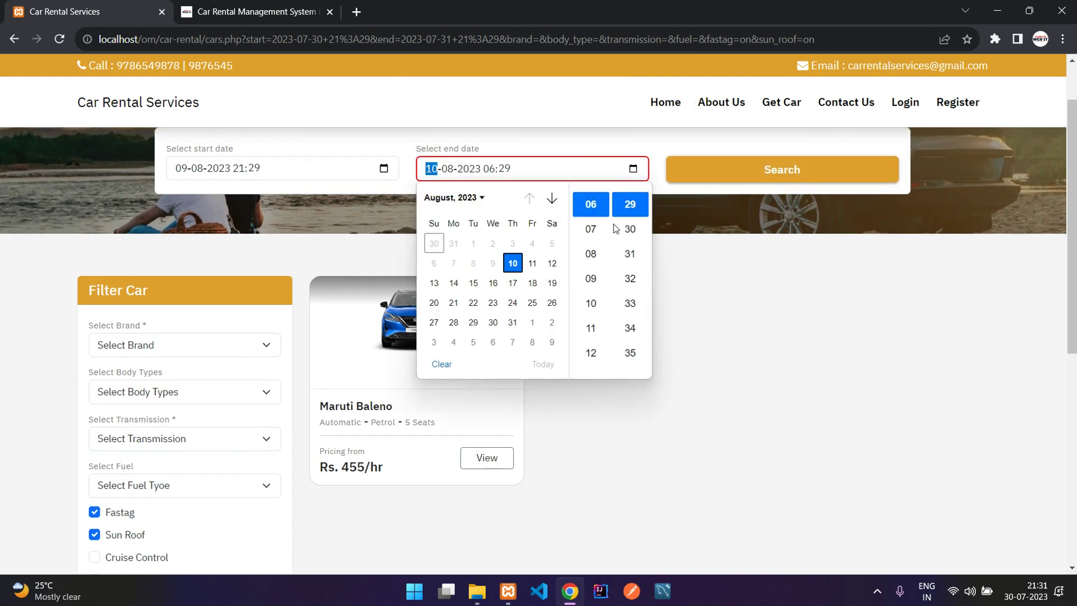
{"action": "left_click", "coordinate": [533, 262]}
{"action": "left_click", "coordinate": [741, 166]}
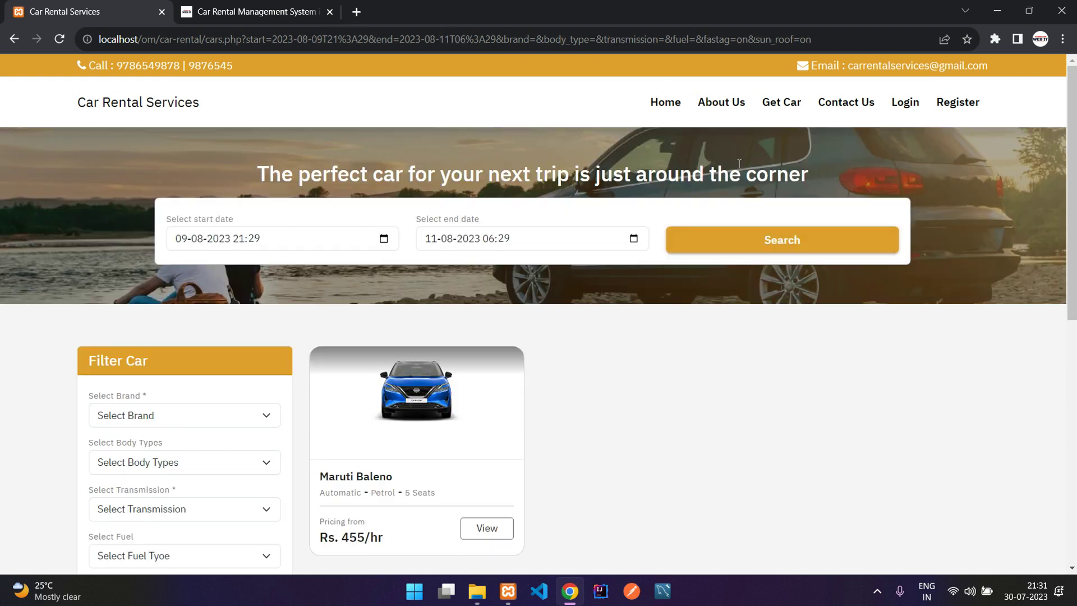
Clear the Sun Roof and Fastag filters and open the Maruti Baleno booking page (33 hours, Rs. 15114).
{"action": "scroll", "coordinate": [361, 272], "scroll_direction": "down", "scroll_amount": 2}
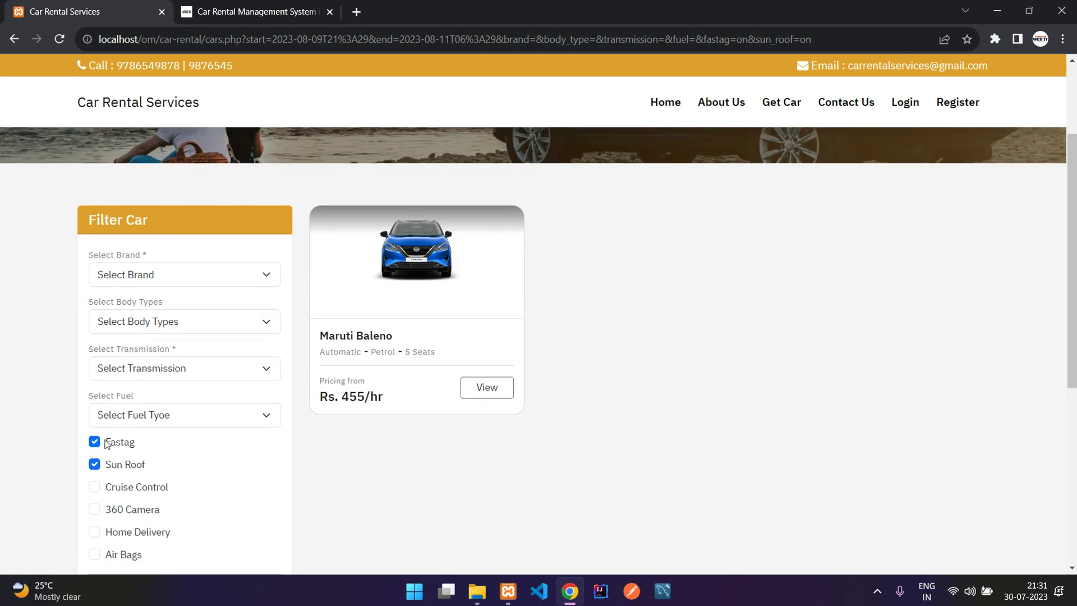
{"action": "left_click", "coordinate": [114, 463]}
{"action": "left_click", "coordinate": [118, 444]}
{"action": "scroll", "coordinate": [120, 447], "scroll_direction": "down", "scroll_amount": 3}
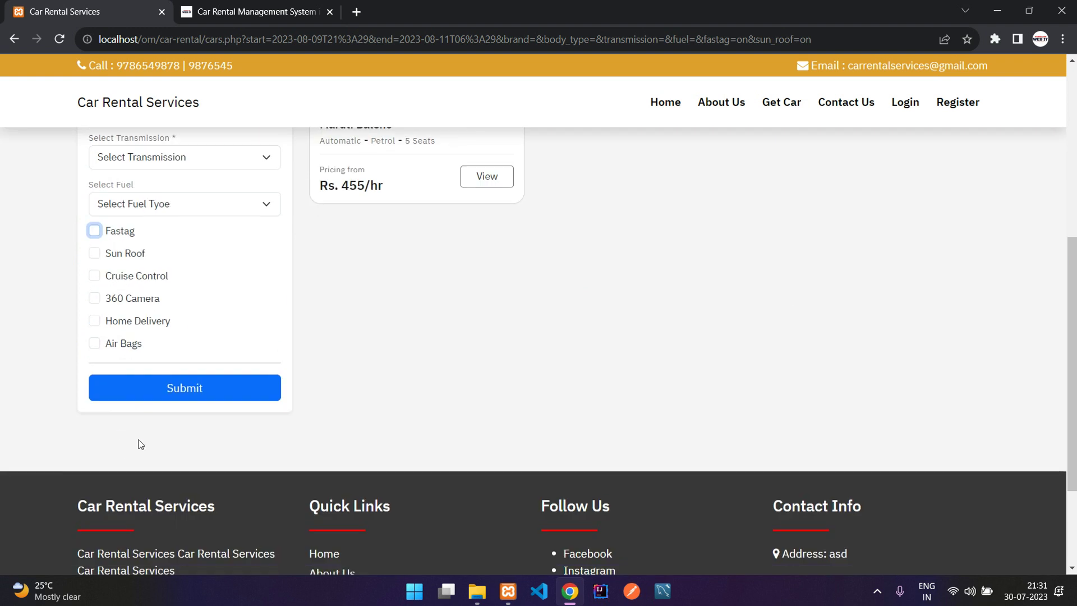
{"action": "left_click", "coordinate": [205, 390]}
{"action": "scroll", "coordinate": [464, 432], "scroll_direction": "down", "scroll_amount": 2}
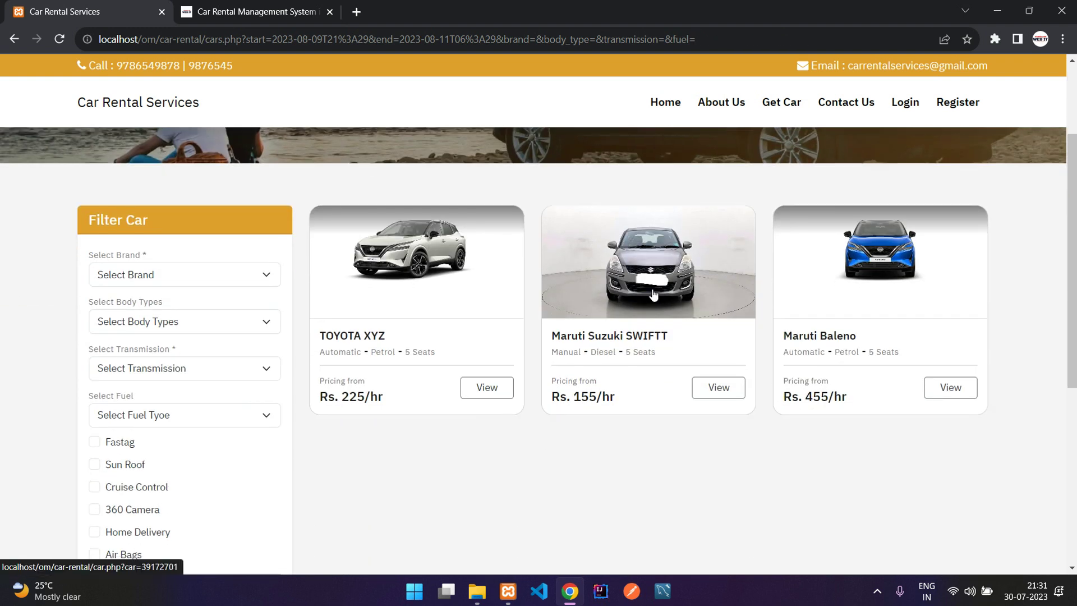
{"action": "left_click", "coordinate": [839, 292]}
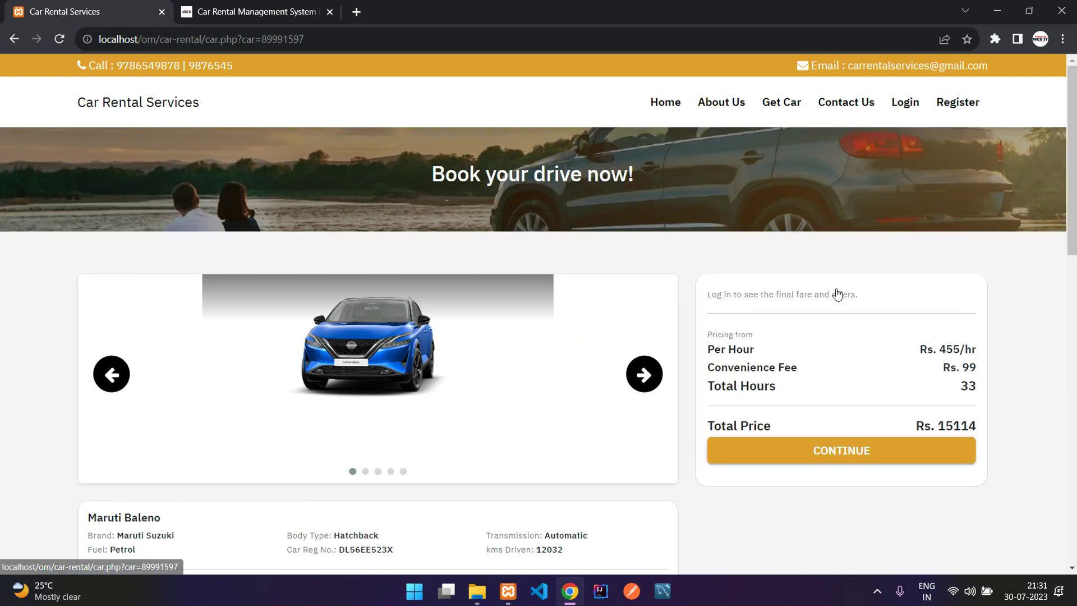
{"action": "scroll", "coordinate": [45, 428], "scroll_direction": "down", "scroll_amount": 3}
{"action": "left_click_drag", "start_coordinate": [84, 388], "coordinate": [191, 378]}
{"action": "left_click", "coordinate": [191, 378]}
{"action": "left_click_drag", "start_coordinate": [93, 394], "coordinate": [556, 409]}
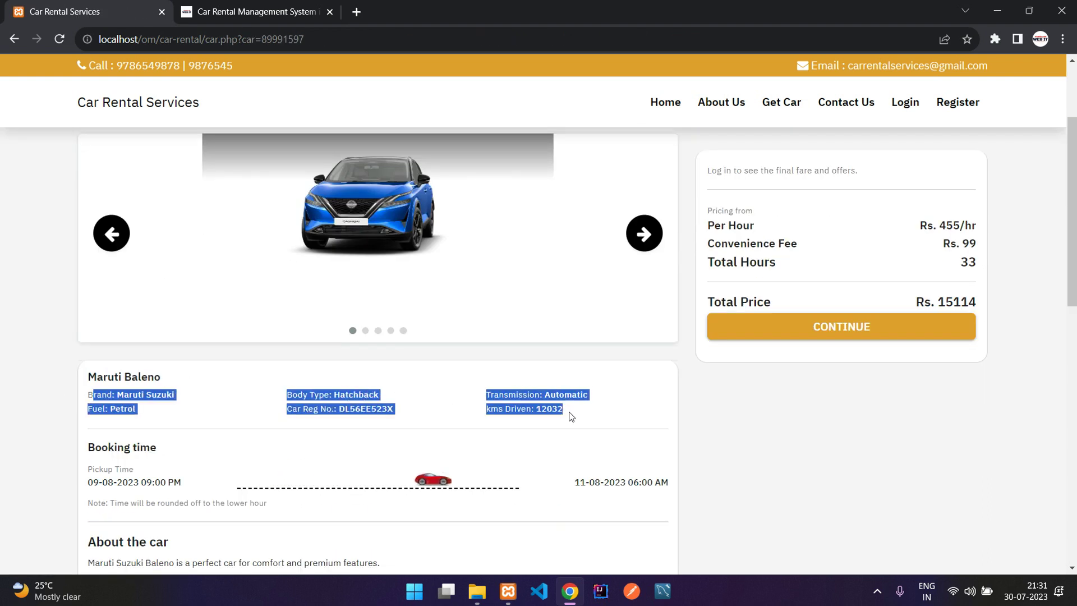
{"action": "double_click", "coordinate": [527, 395]}
{"action": "double_click", "coordinate": [563, 395]}
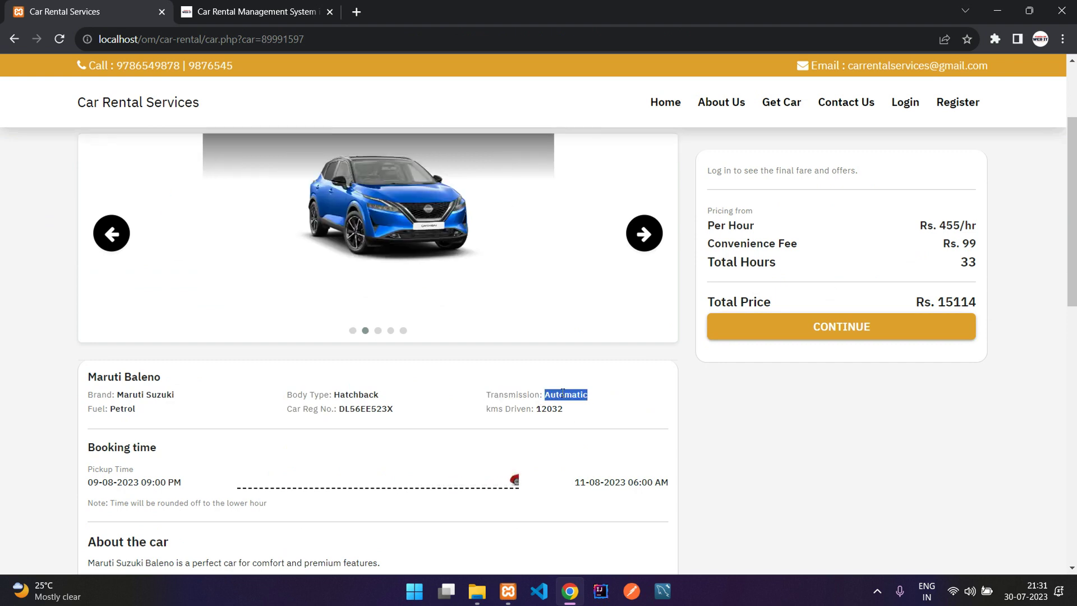
{"action": "double_click", "coordinate": [335, 408]}
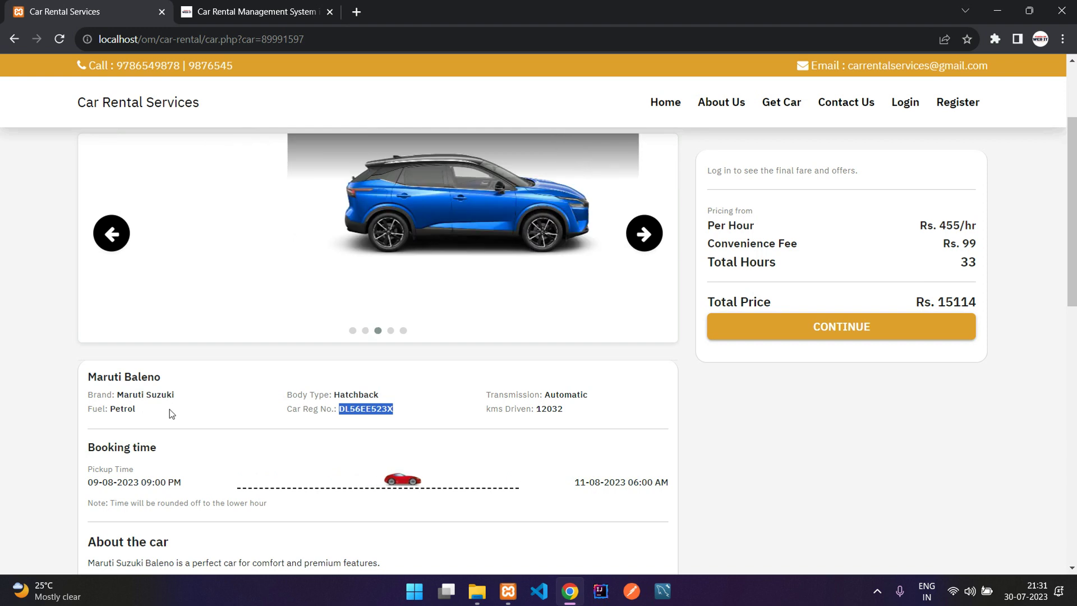
{"action": "scroll", "coordinate": [170, 409], "scroll_direction": "down", "scroll_amount": 2}
{"action": "scroll", "coordinate": [169, 409], "scroll_direction": "down", "scroll_amount": 1}
{"action": "left_click", "coordinate": [169, 409]}
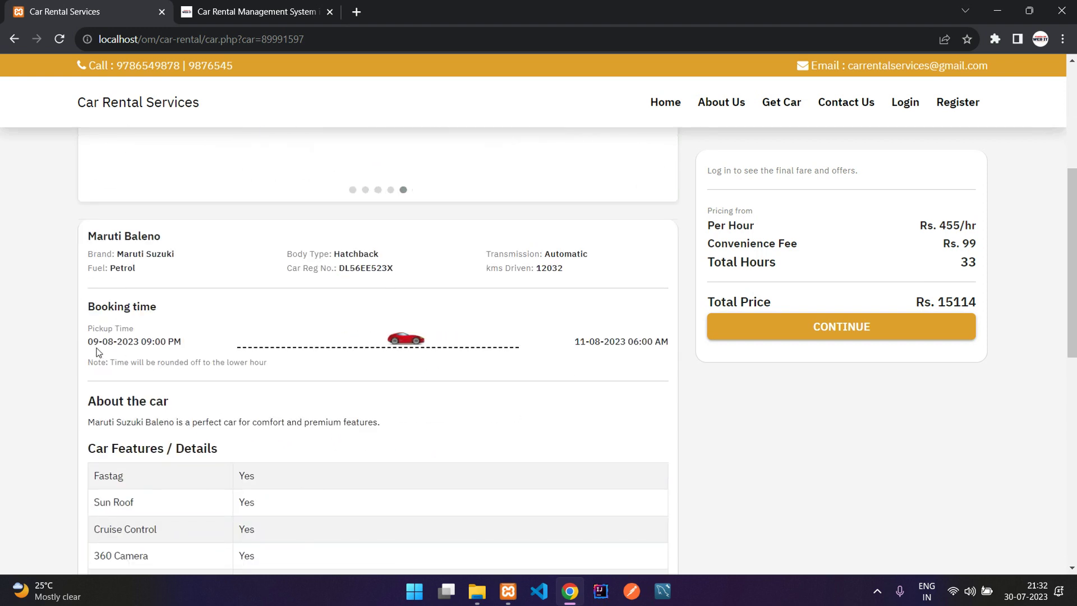
{"action": "left_click_drag", "start_coordinate": [88, 343], "coordinate": [174, 343]}
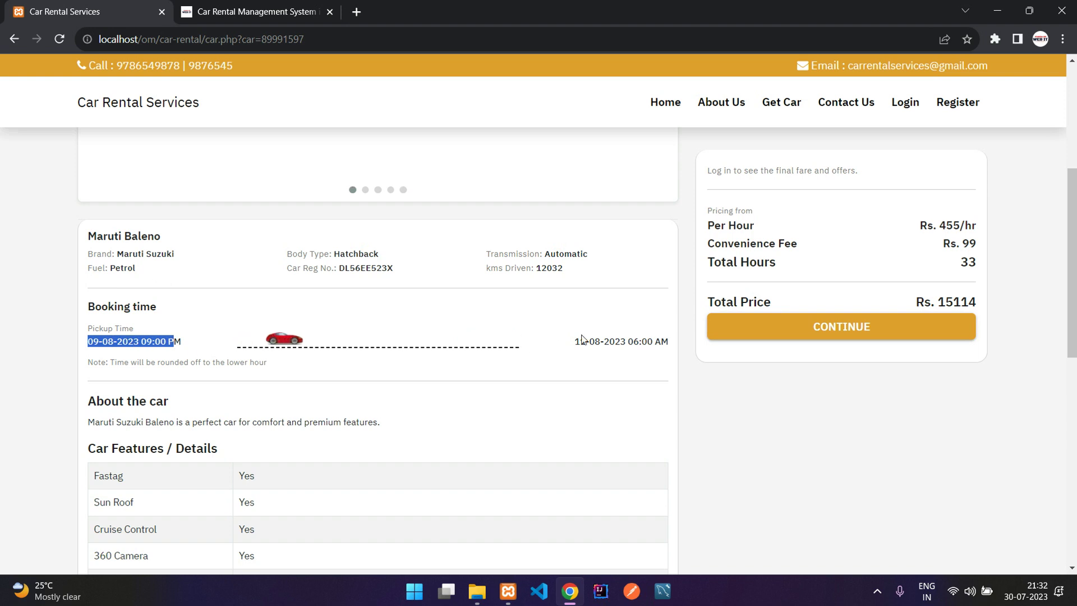
{"action": "left_click_drag", "start_coordinate": [580, 338], "coordinate": [651, 347]}
{"action": "left_click", "coordinate": [632, 346]}
{"action": "left_click", "coordinate": [651, 347]}
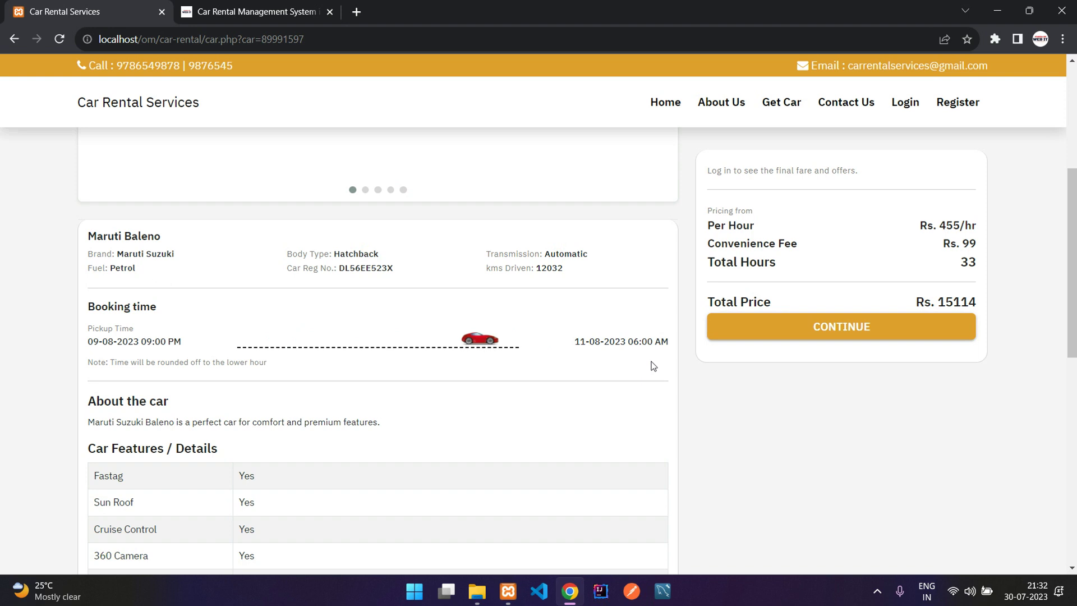
{"action": "left_click_drag", "start_coordinate": [109, 362], "coordinate": [268, 362]}
{"action": "left_click", "coordinate": [119, 362]}
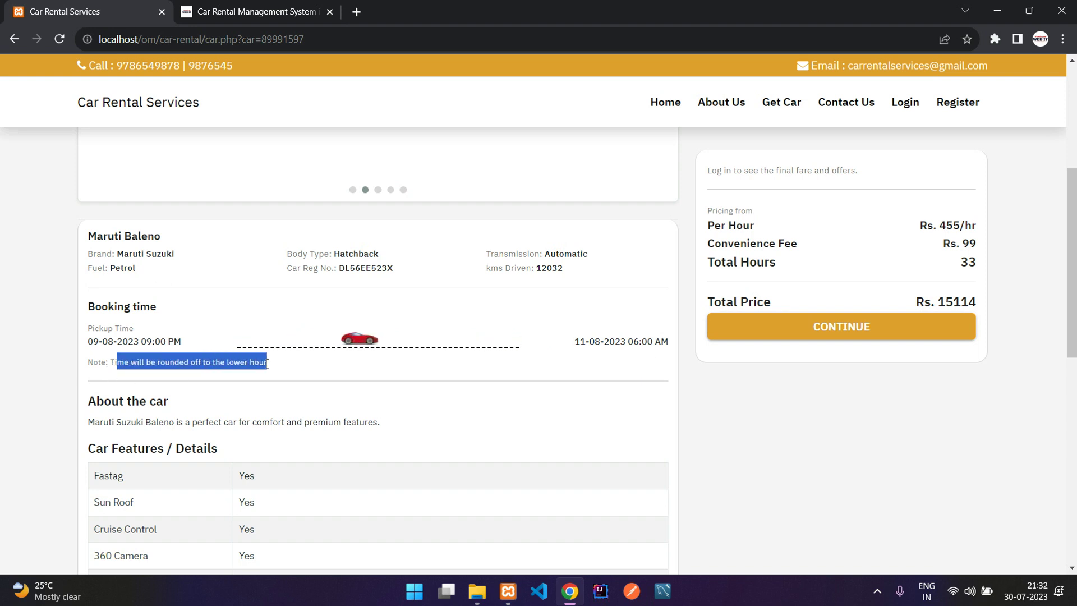
{"action": "left_click", "coordinate": [220, 351]}
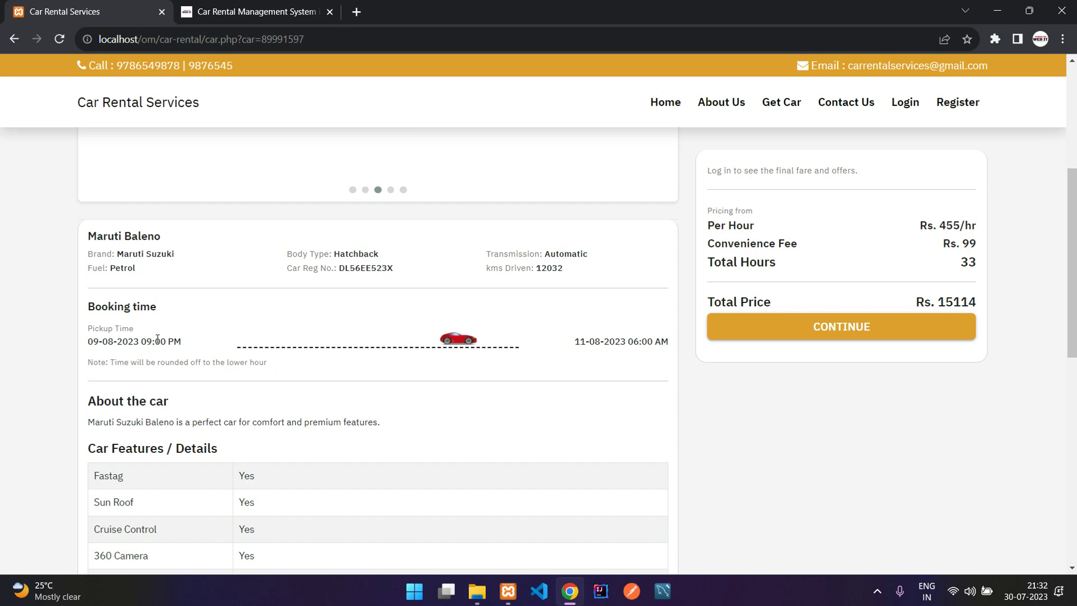
{"action": "left_click_drag", "start_coordinate": [141, 347], "coordinate": [151, 347]}
{"action": "left_click", "coordinate": [181, 336]}
{"action": "scroll", "coordinate": [99, 293], "scroll_direction": "down", "scroll_amount": 1}
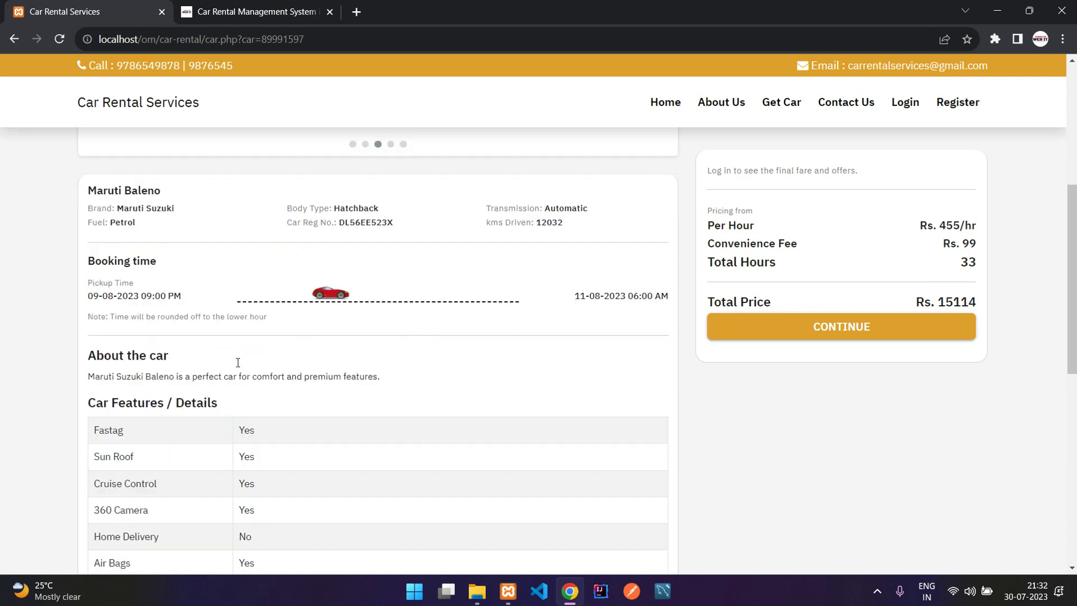
{"action": "scroll", "coordinate": [99, 294], "scroll_direction": "down", "scroll_amount": 2}
{"action": "left_click_drag", "start_coordinate": [93, 212], "coordinate": [373, 208]}
{"action": "left_click", "coordinate": [374, 208]}
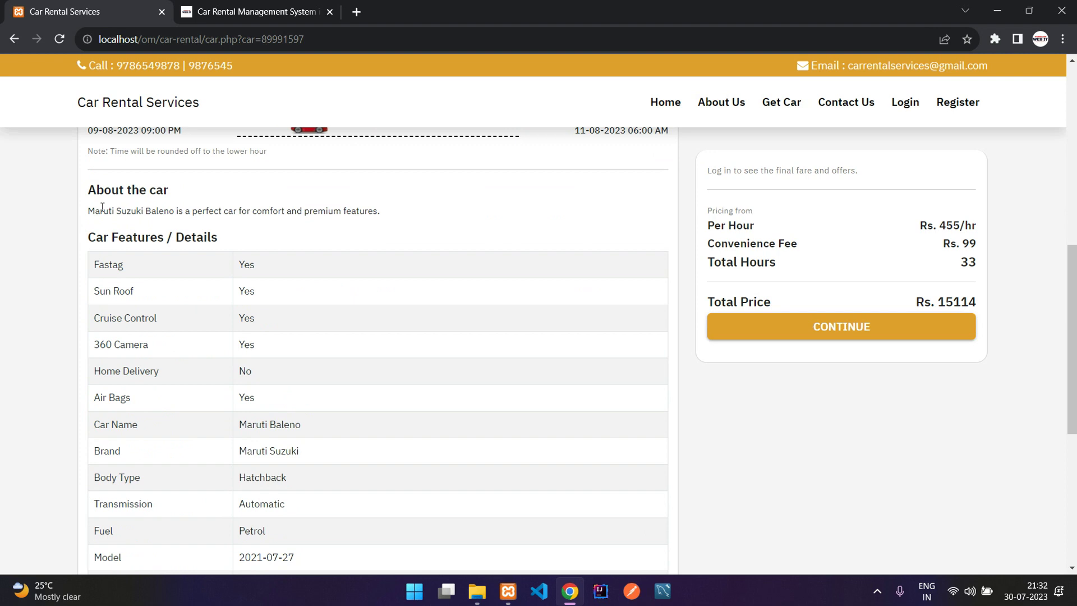
{"action": "left_click_drag", "start_coordinate": [89, 211], "coordinate": [430, 214]}
{"action": "left_click", "coordinate": [431, 214]}
{"action": "left_click_drag", "start_coordinate": [85, 212], "coordinate": [446, 212]}
{"action": "left_click", "coordinate": [445, 211]}
{"action": "scroll", "coordinate": [308, 279], "scroll_direction": "down", "scroll_amount": 2}
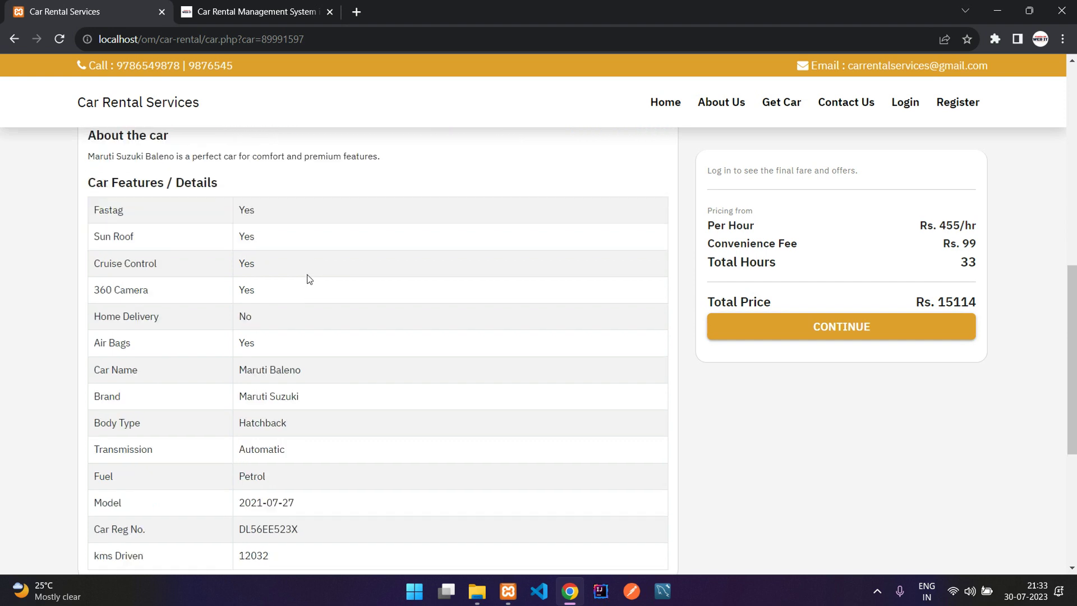
{"action": "left_click_drag", "start_coordinate": [298, 475], "coordinate": [251, 303]}
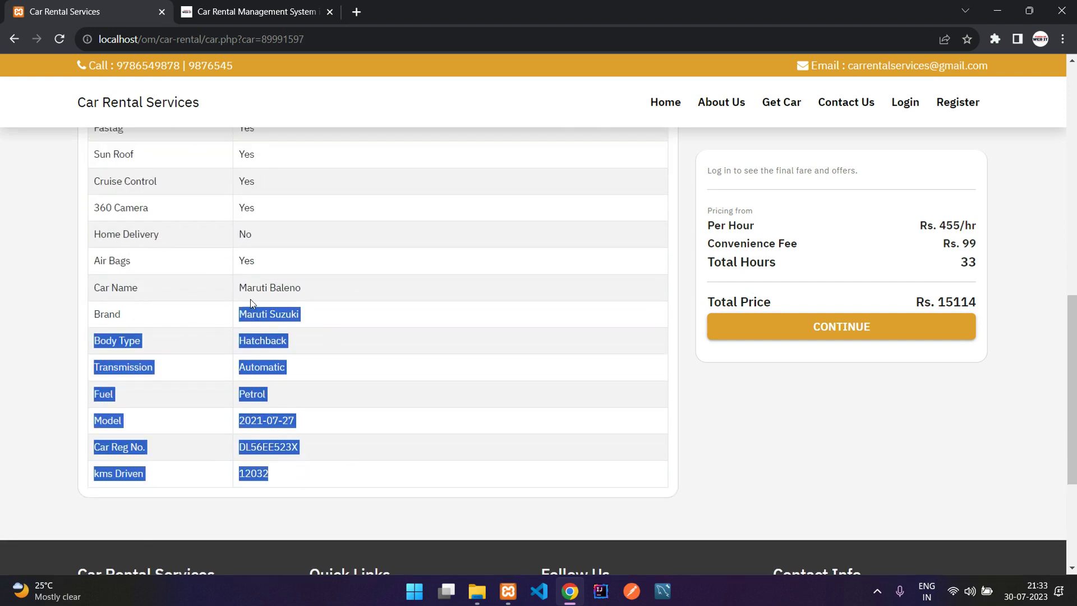
{"action": "scroll", "coordinate": [713, 252], "scroll_direction": "up", "scroll_amount": 8}
{"action": "left_click_drag", "start_coordinate": [709, 223], "coordinate": [885, 221]}
{"action": "left_click", "coordinate": [861, 229]}
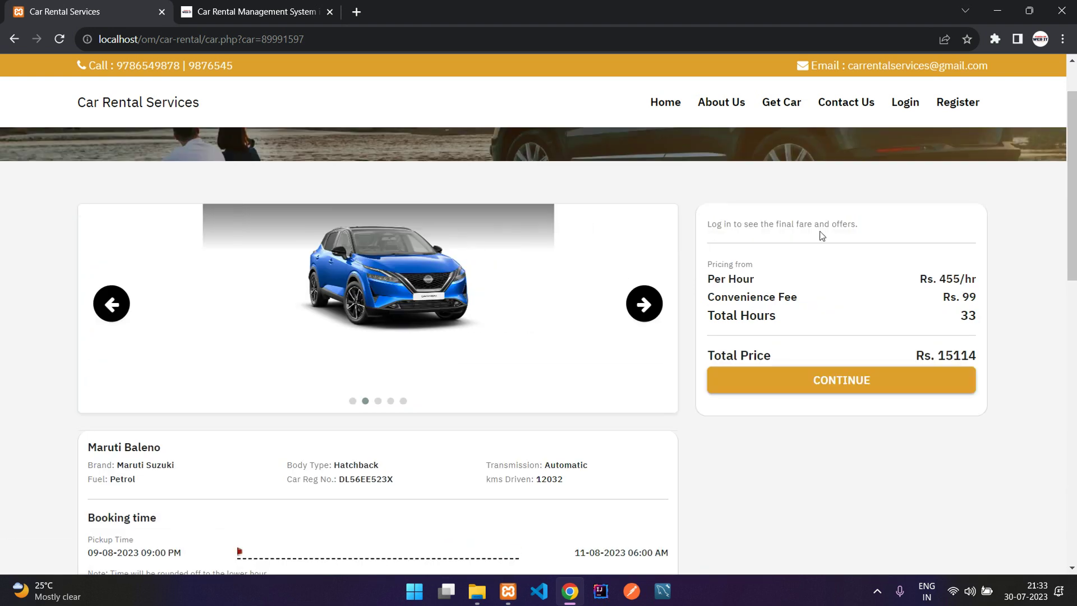
Continue the Baleno booking and dismiss the 'Login to Continue...' alert on the sign-in page.
{"action": "left_click", "coordinate": [820, 388]}
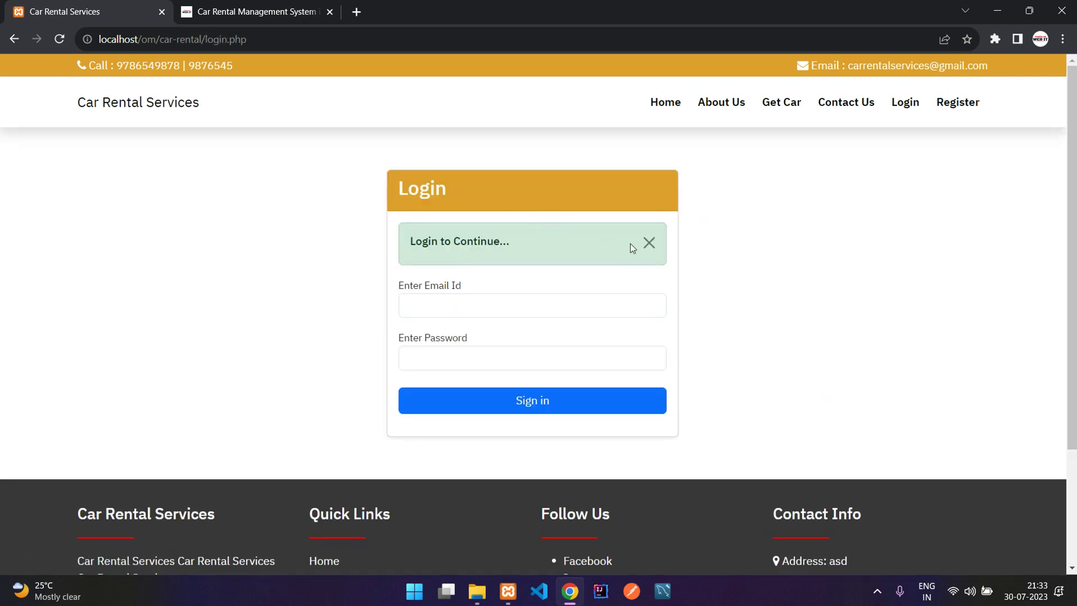
{"action": "left_click", "coordinate": [650, 245]}
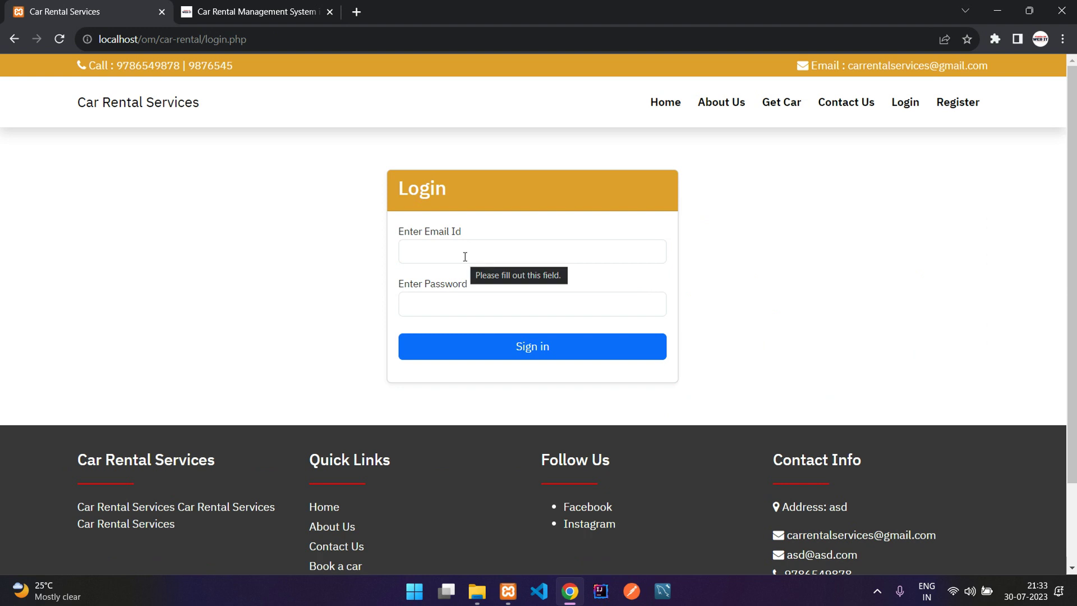
{"action": "left_click", "coordinate": [465, 256]}
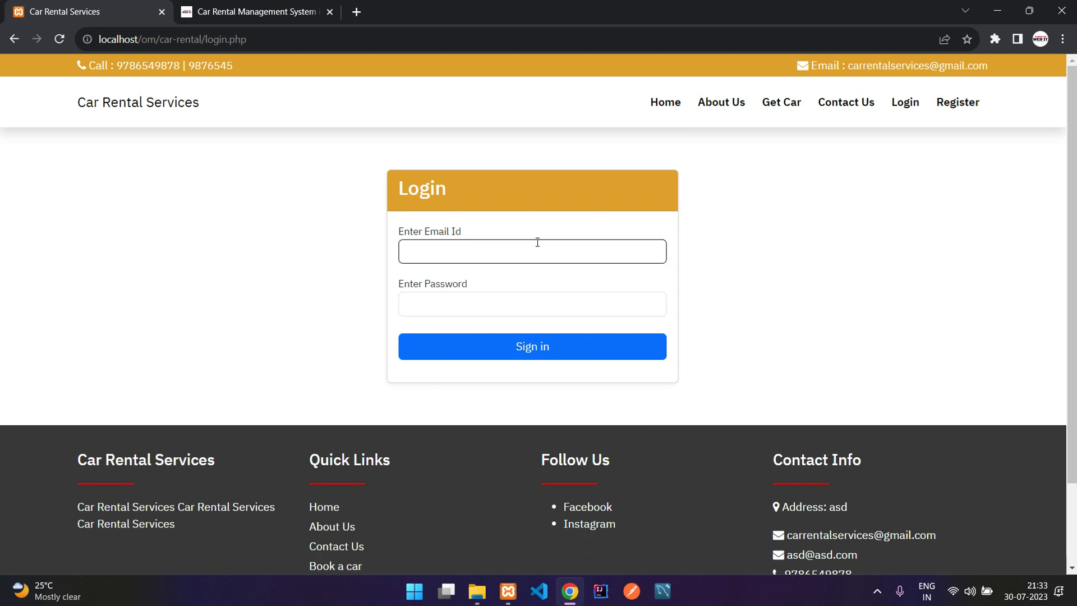
Switch to the Register form and fill in the name field.
{"action": "left_click", "coordinate": [953, 107]}
{"action": "left_click", "coordinate": [486, 252]}
{"action": "key", "text": "Tab"}
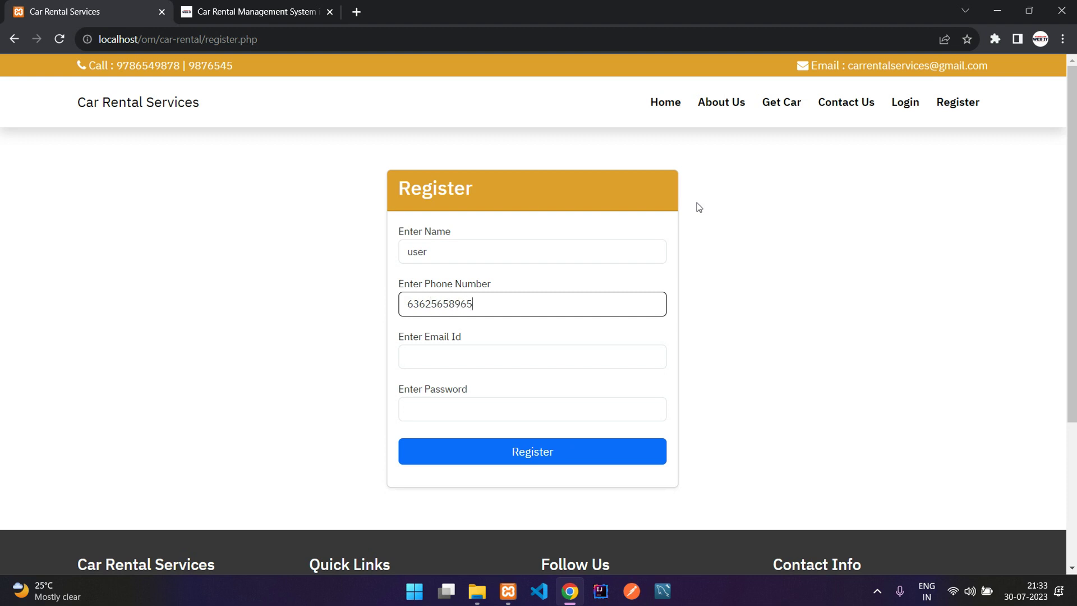
Enter the account e-mail and password on the Register form and submit it.
{"action": "left_click", "coordinate": [502, 357]}
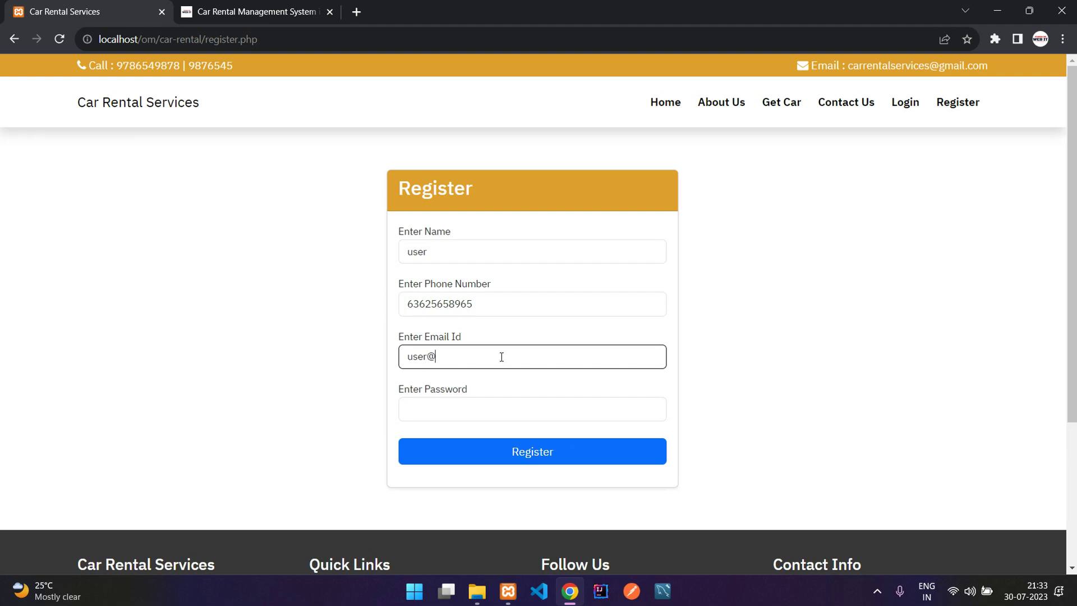
{"action": "type", "text": "user@gmail.com"}
{"action": "key", "text": "Tab"}
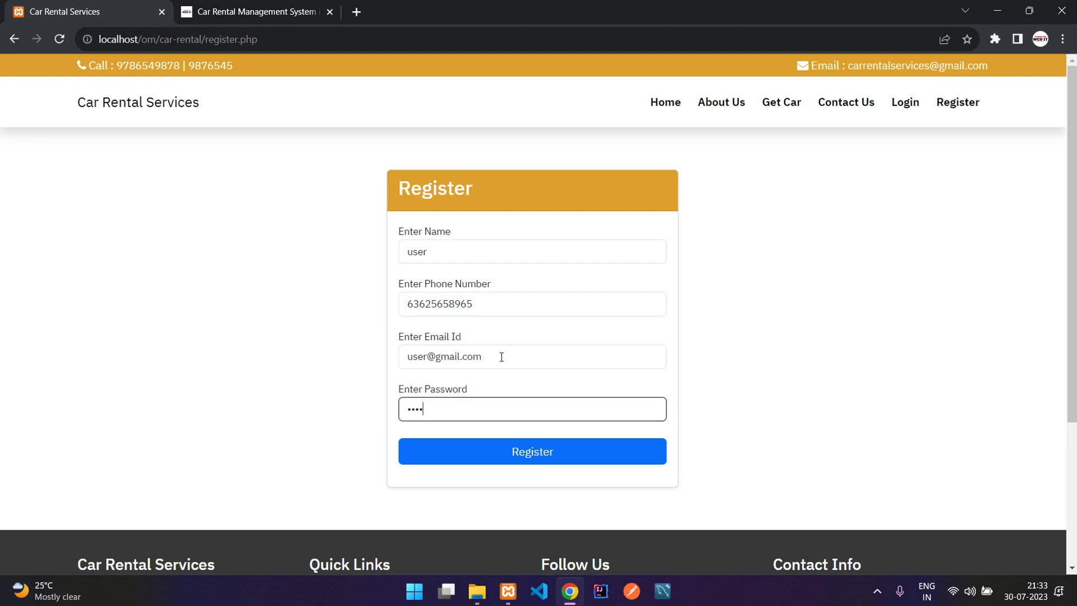
{"action": "type", "text": "user"}
{"action": "left_click", "coordinate": [503, 459]}
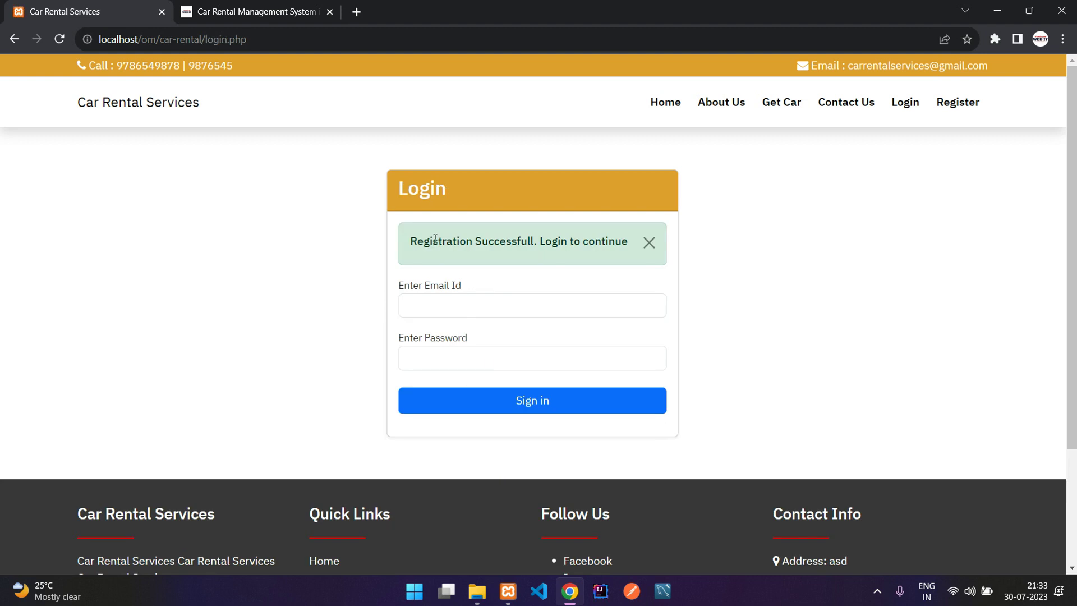
Dismiss the registration success message and sign in with the account's e-mail and password.
{"action": "left_click_drag", "start_coordinate": [435, 238], "coordinate": [676, 243]}
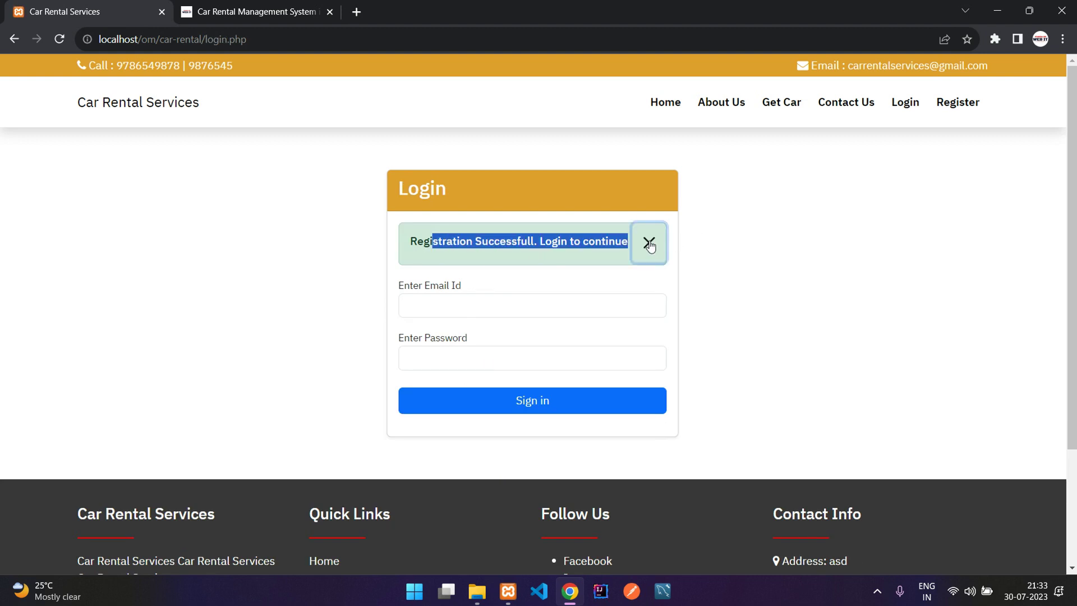
{"action": "left_click", "coordinate": [649, 242]}
{"action": "left_click", "coordinate": [503, 263]}
{"action": "type", "text": "r@"}
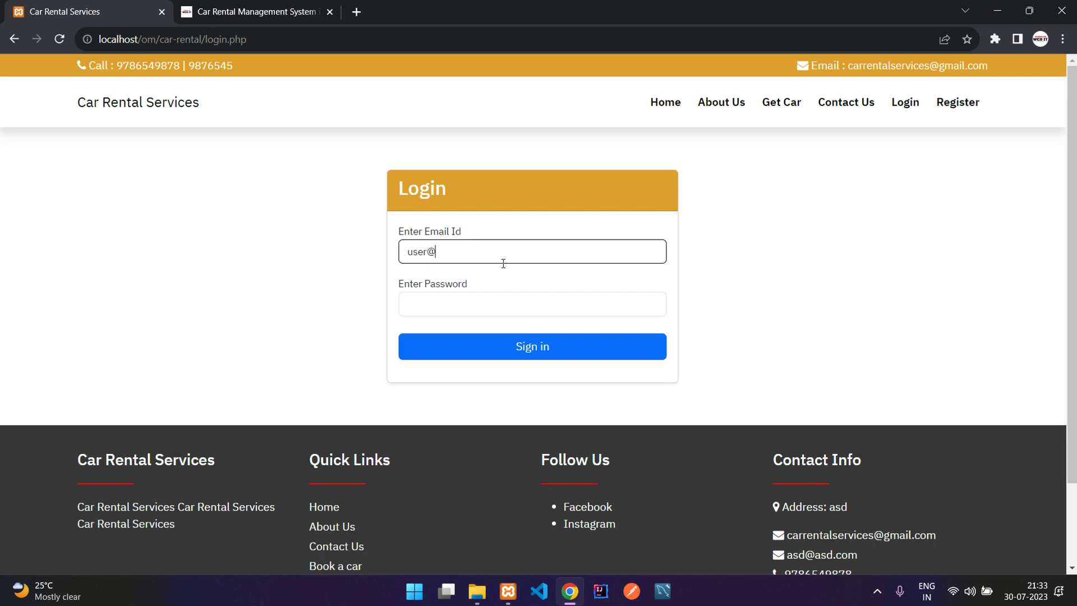
{"action": "type", "text": "gmail.com"}
{"action": "key", "text": "Tab"}
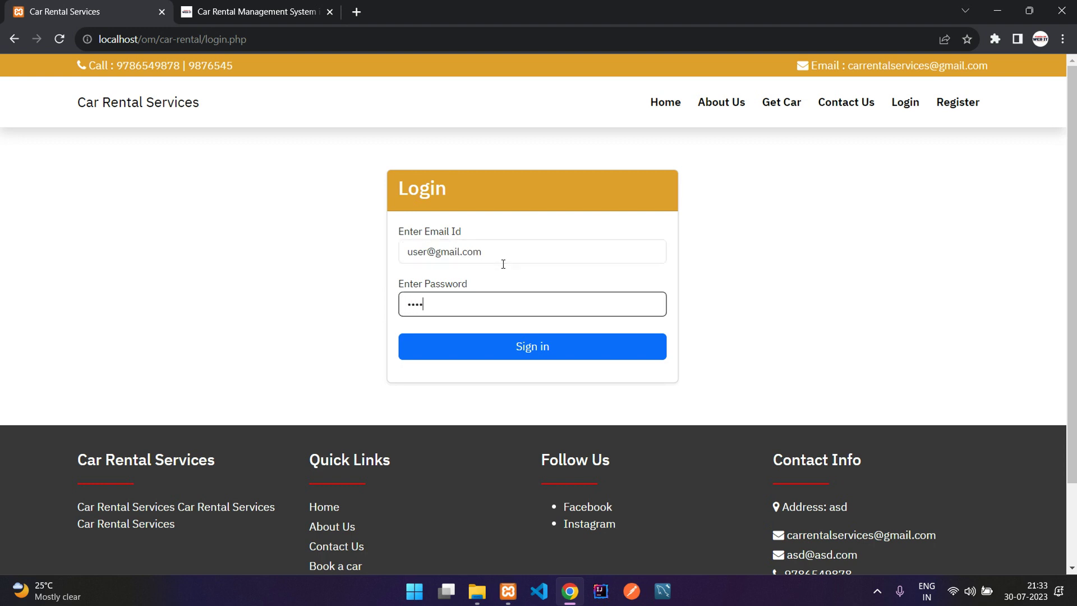
{"action": "left_click", "coordinate": [561, 351]}
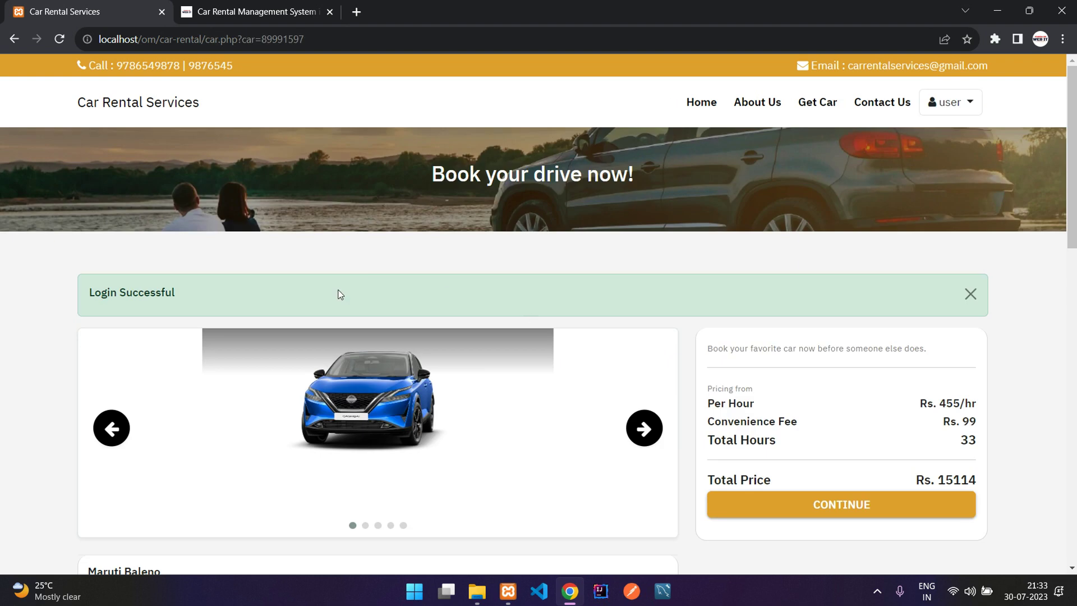
Dismiss the Login Successful message and continue booking the Maruti Baleno at Rs. 15114.
{"action": "left_click_drag", "start_coordinate": [67, 292], "coordinate": [372, 296]}
{"action": "left_click", "coordinate": [376, 296]}
{"action": "left_click", "coordinate": [976, 296]}
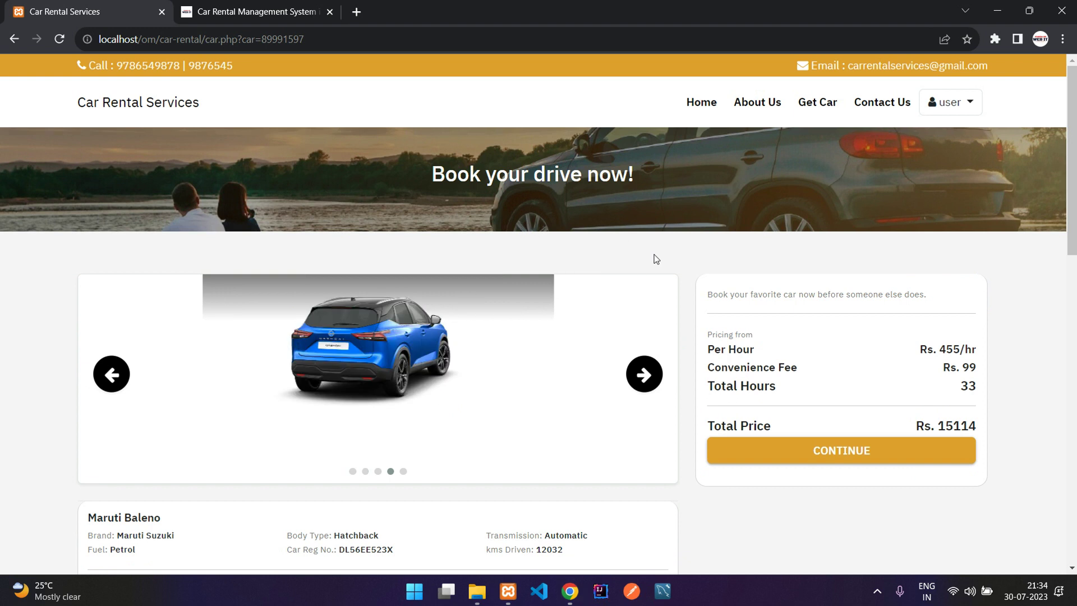
{"action": "scroll", "coordinate": [684, 264], "scroll_direction": "down", "scroll_amount": 1}
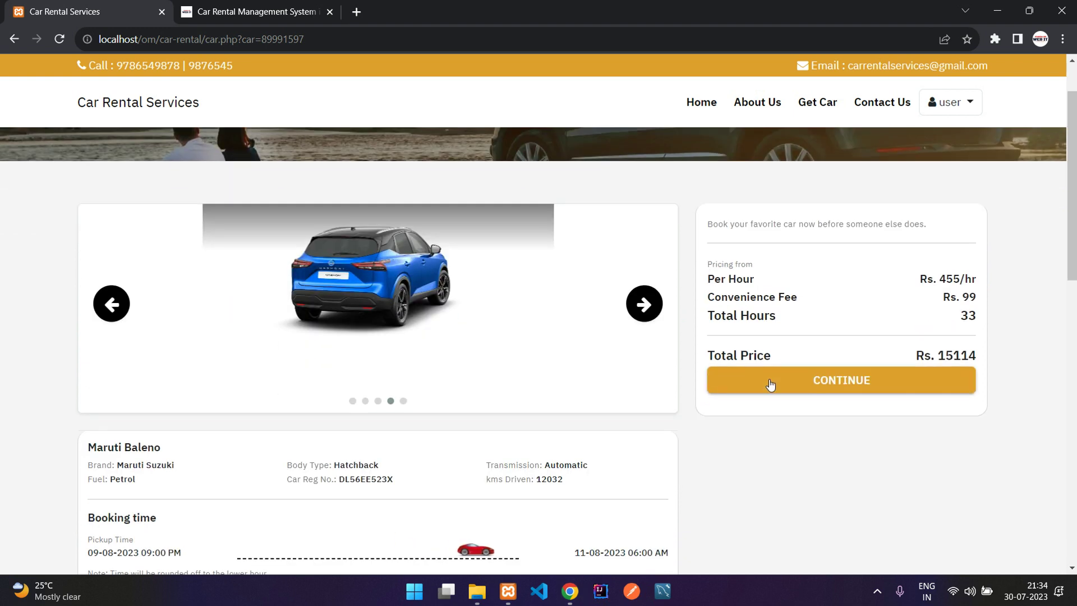
{"action": "left_click", "coordinate": [796, 387]}
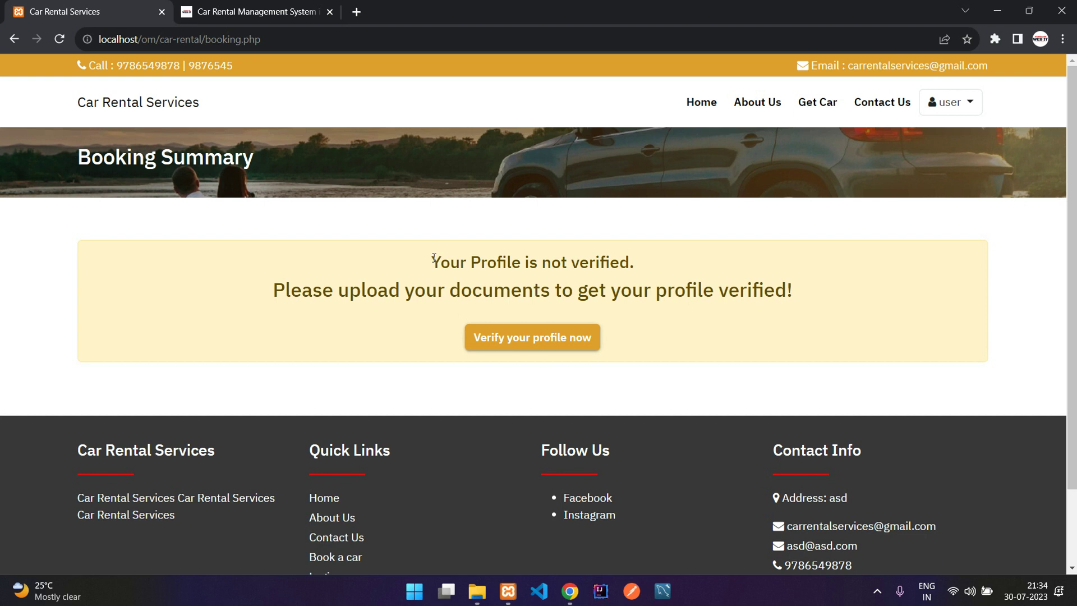
Read the profile-not-verified notice and follow 'Verify your profile now' to My Profile.
{"action": "left_click_drag", "start_coordinate": [434, 257], "coordinate": [663, 267]}
{"action": "left_click", "coordinate": [663, 267]}
{"action": "left_click_drag", "start_coordinate": [273, 290], "coordinate": [753, 290]}
{"action": "left_click", "coordinate": [547, 290]}
{"action": "left_click", "coordinate": [753, 290]}
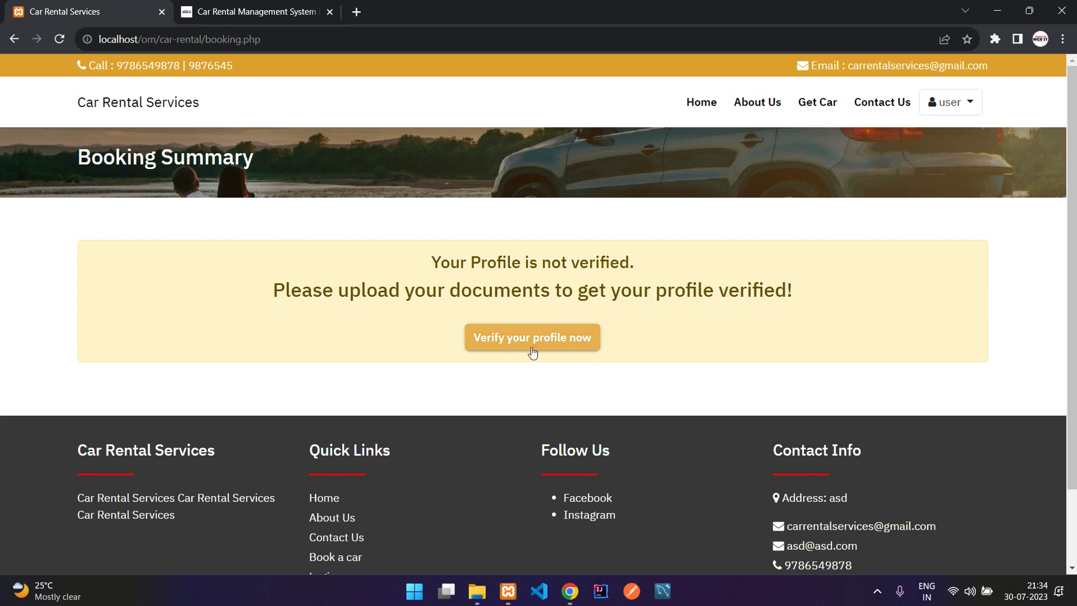
{"action": "left_click", "coordinate": [521, 350]}
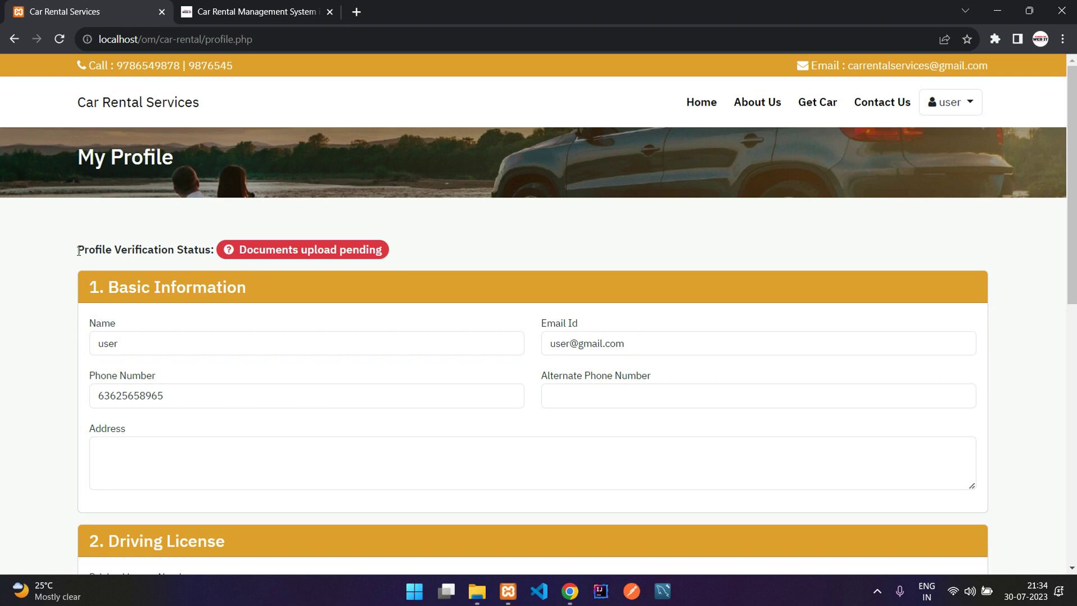
Enter the alternate phone number in the Profile Verification form.
{"action": "left_click_drag", "start_coordinate": [79, 251], "coordinate": [178, 252]}
{"action": "left_click", "coordinate": [192, 254]}
{"action": "left_click_drag", "start_coordinate": [273, 267], "coordinate": [407, 243]}
{"action": "left_click", "coordinate": [442, 250]}
{"action": "scroll", "coordinate": [442, 251], "scroll_direction": "down", "scroll_amount": 2}
{"action": "left_click", "coordinate": [369, 255]}
{"action": "left_click", "coordinate": [610, 256]}
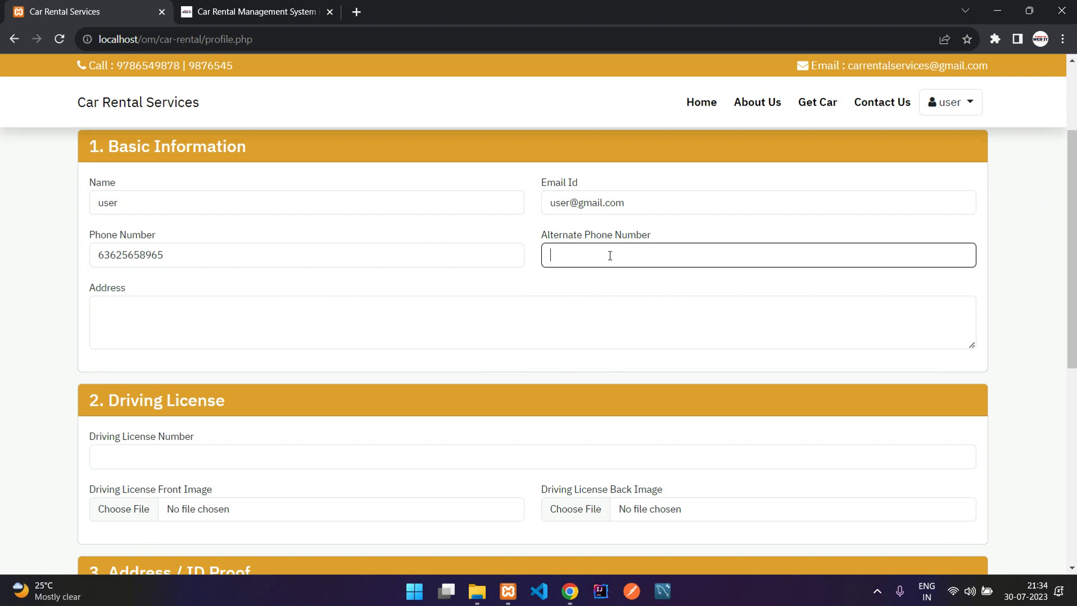
Fill in the postal address and the driving license number.
{"action": "left_click", "coordinate": [290, 331]}
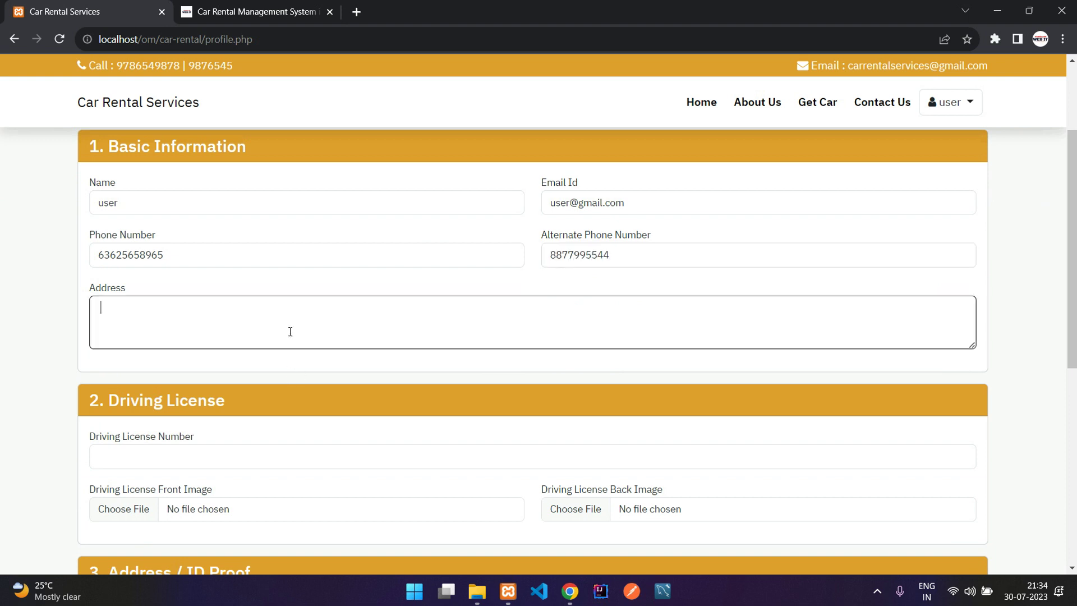
{"action": "scroll", "coordinate": [290, 331], "scroll_direction": "down", "scroll_amount": 3}
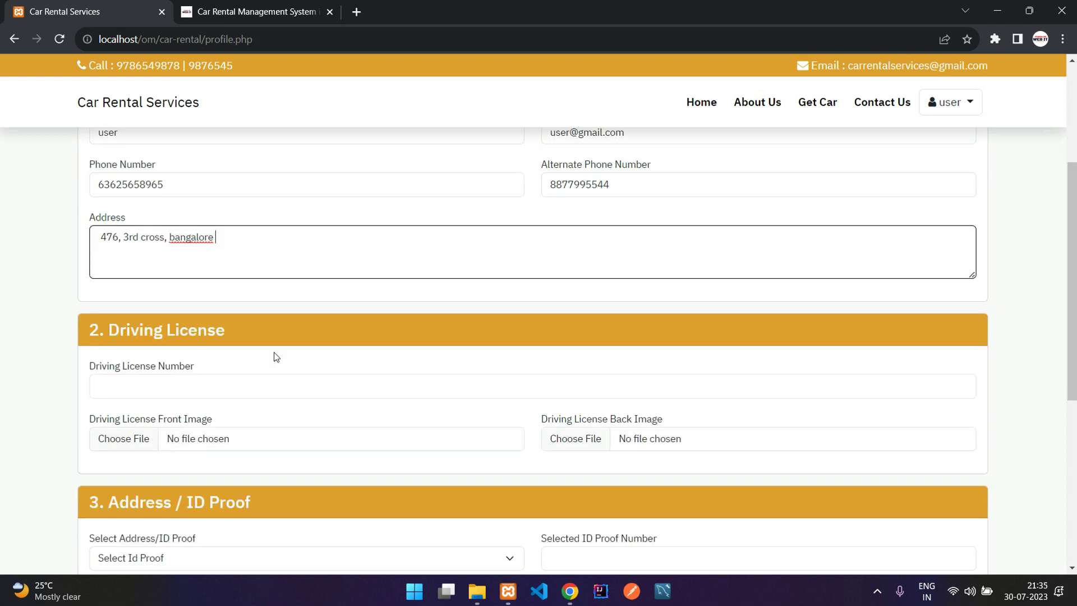
{"action": "left_click", "coordinate": [254, 312]}
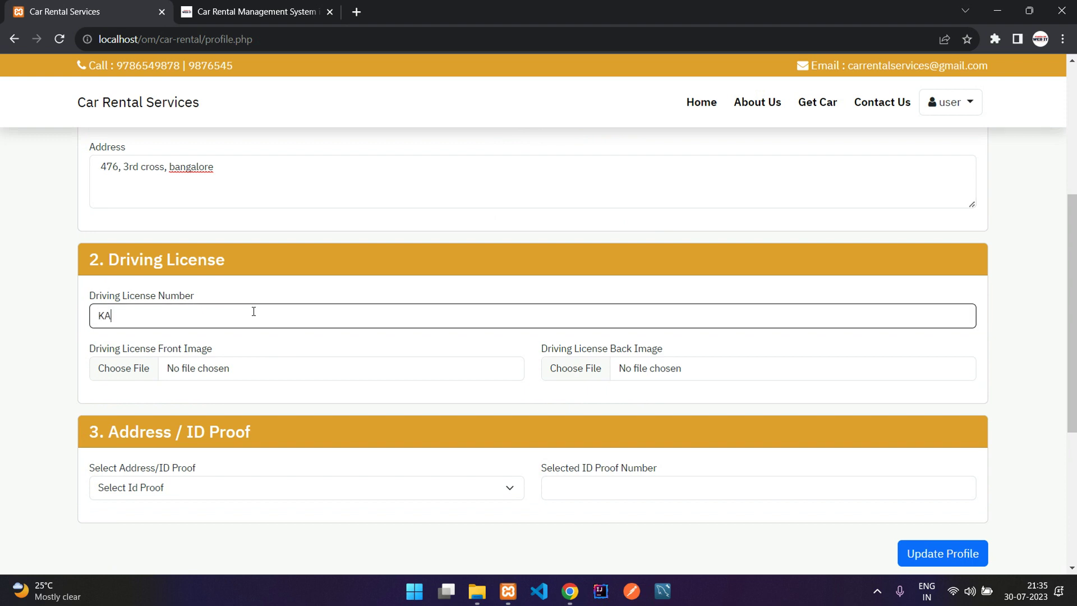
{"action": "scroll", "coordinate": [255, 313], "scroll_direction": "down", "scroll_amount": 1}
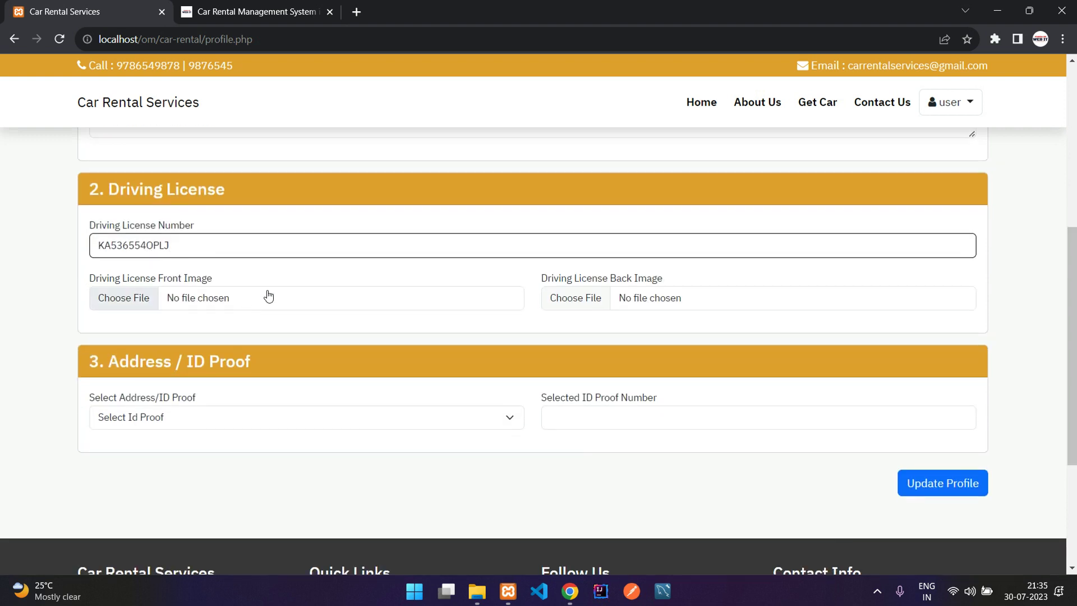
{"action": "left_click", "coordinate": [269, 296]}
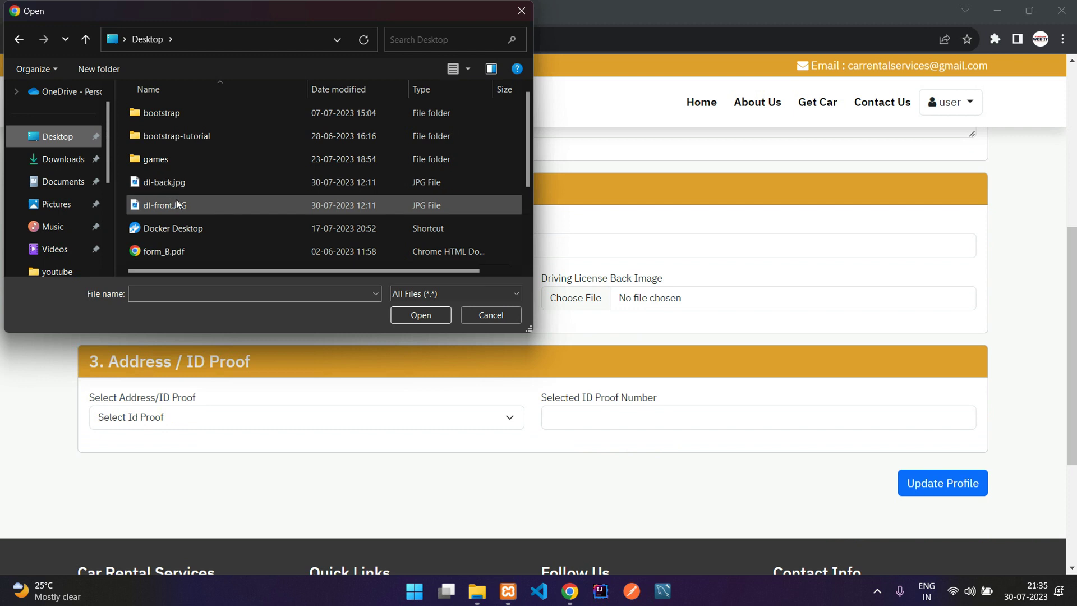
Attach dl-front.JPG as the license front image and dl-back.jpg as the back image, both from the Desktop.
{"action": "left_click", "coordinate": [211, 206]}
{"action": "left_click", "coordinate": [415, 315]}
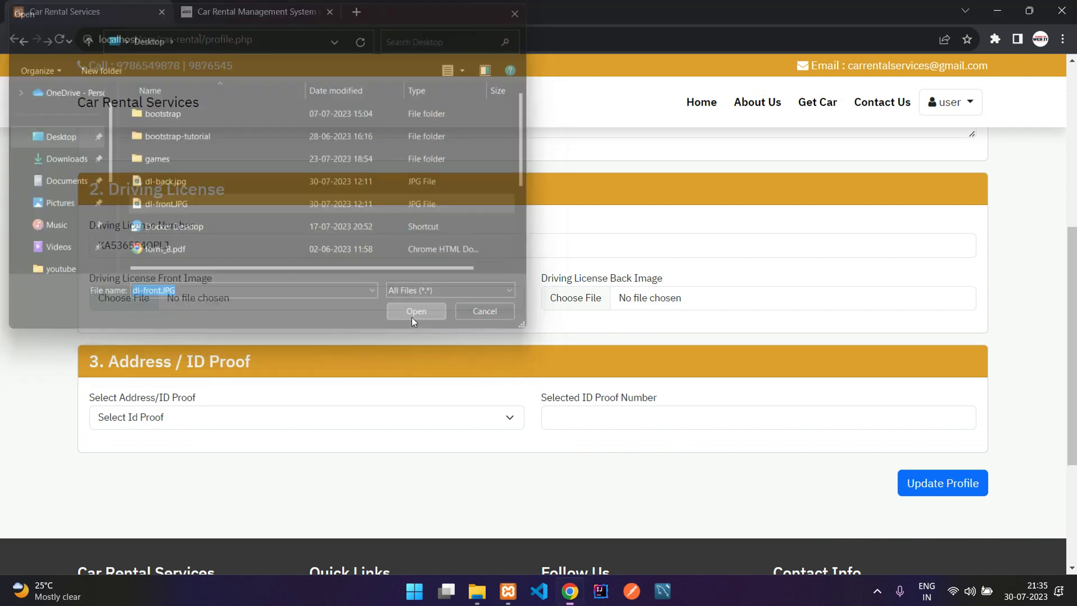
{"action": "left_click_drag", "start_coordinate": [548, 279], "coordinate": [672, 277]}
{"action": "left_click", "coordinate": [671, 277]}
{"action": "left_click", "coordinate": [654, 303]}
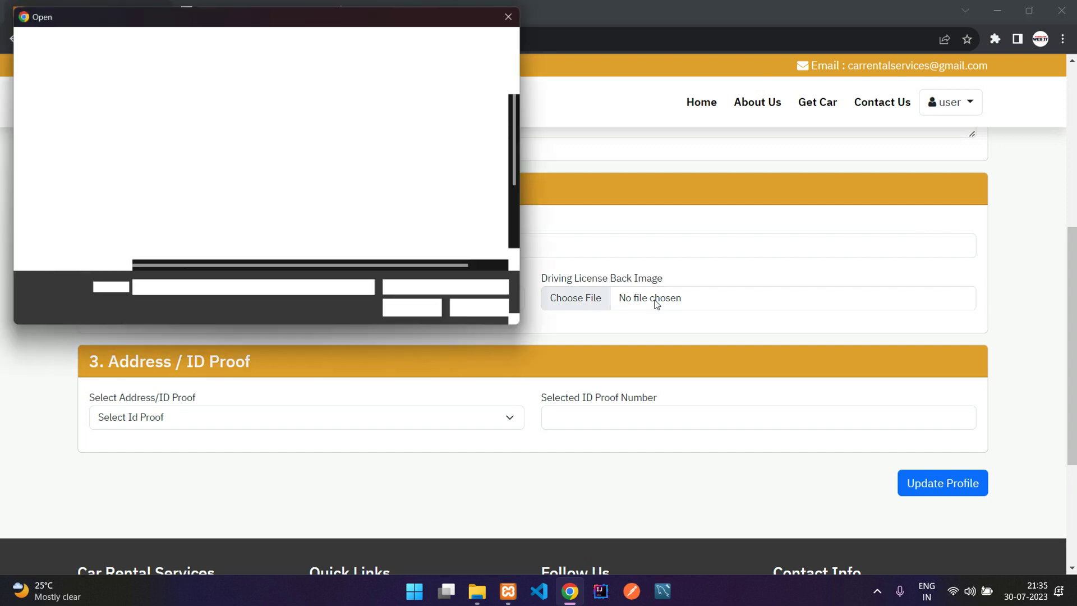
{"action": "left_click", "coordinate": [170, 183]}
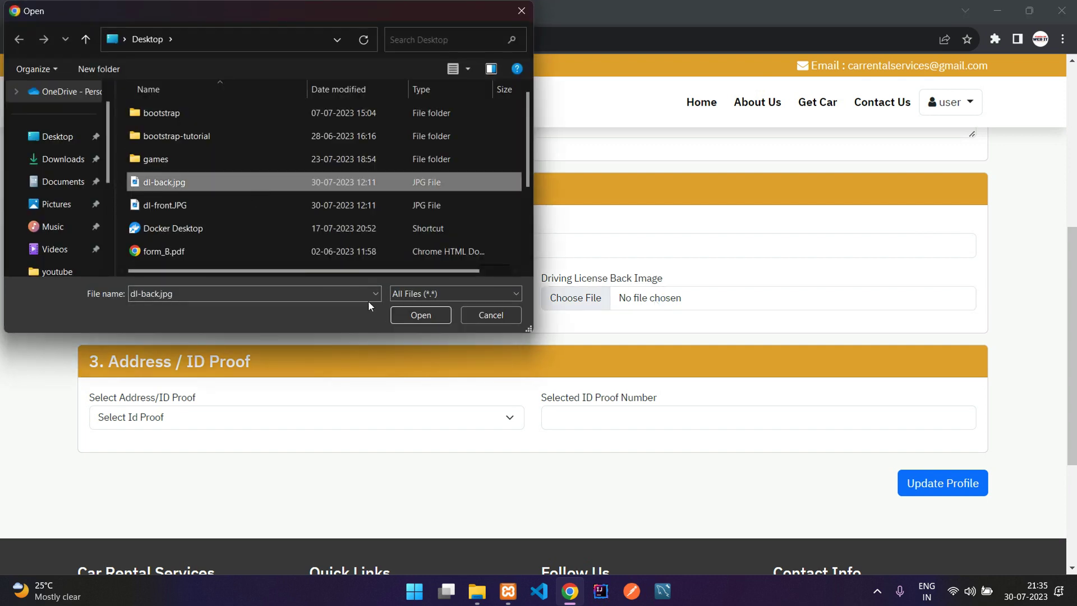
{"action": "left_click", "coordinate": [428, 316]}
Choose Aadhar as the ID proof type and enter the ID proof number.
{"action": "scroll", "coordinate": [224, 337], "scroll_direction": "down", "scroll_amount": 2}
{"action": "scroll", "coordinate": [182, 336], "scroll_direction": "up", "scroll_amount": 2}
{"action": "left_click", "coordinate": [130, 415]}
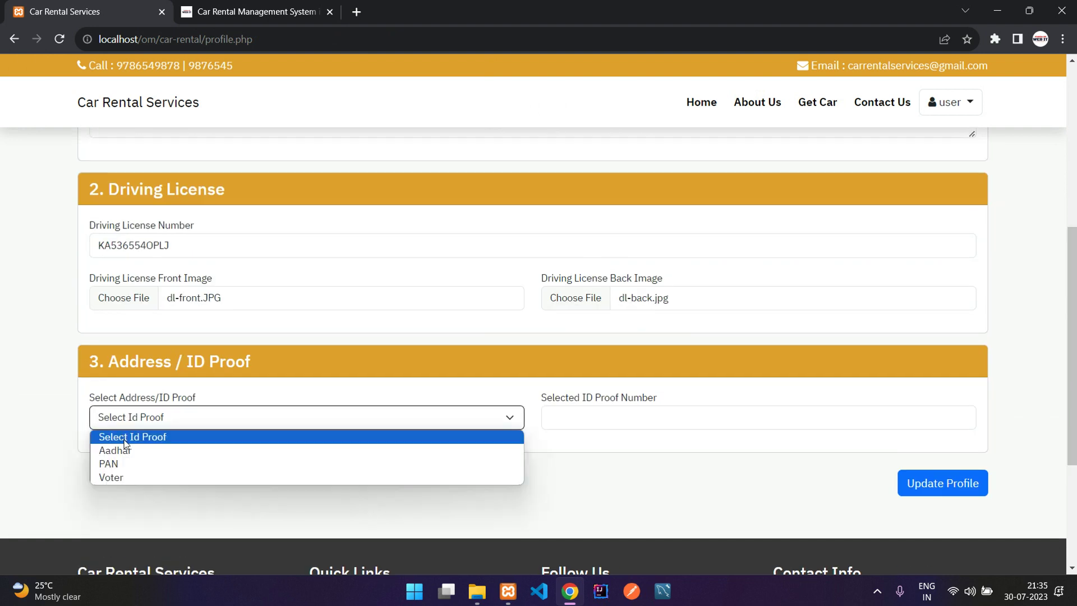
{"action": "left_click", "coordinate": [130, 456]}
{"action": "left_click", "coordinate": [607, 419]}
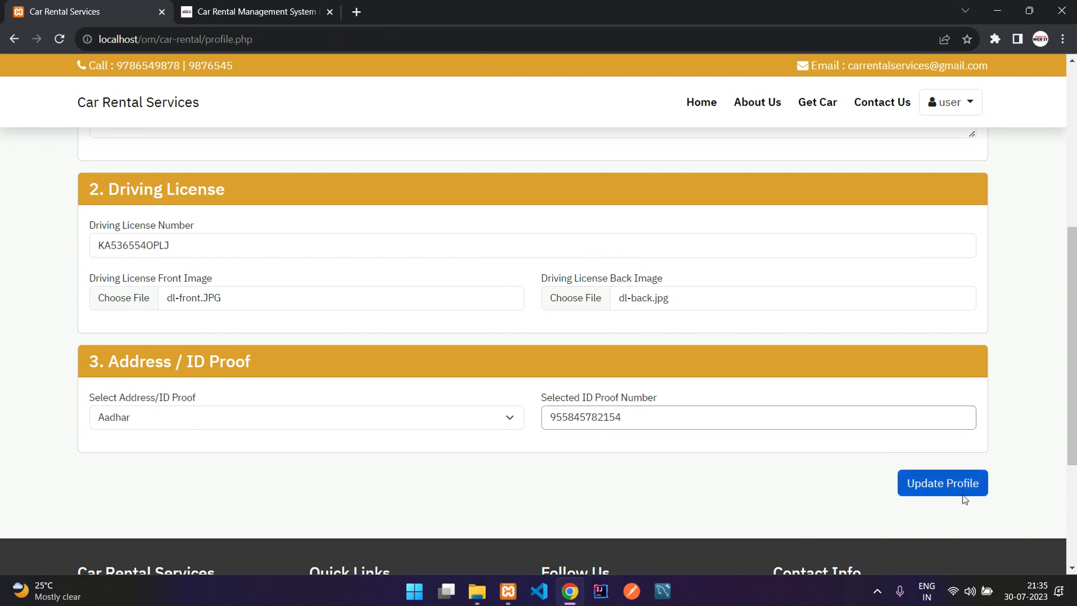
Save the profile with Update Profile, dismiss the confirmation, then go to the car listings.
{"action": "left_click", "coordinate": [961, 497]}
{"action": "left_click_drag", "start_coordinate": [90, 260], "coordinate": [479, 259]}
{"action": "left_click", "coordinate": [292, 261]}
{"action": "left_click", "coordinate": [480, 260]}
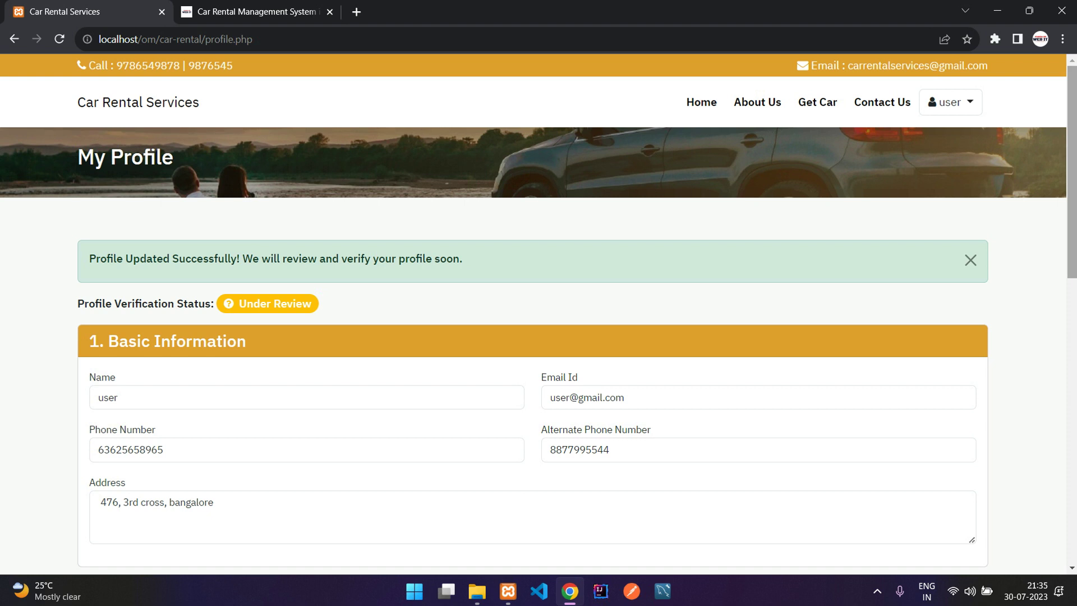
{"action": "left_click", "coordinate": [970, 261]}
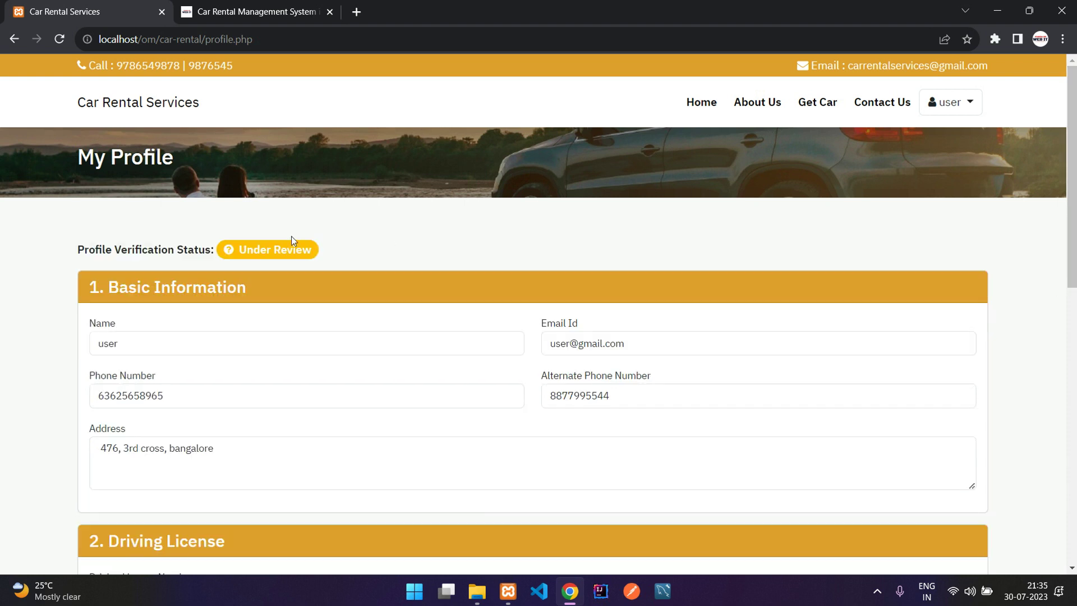
{"action": "left_click_drag", "start_coordinate": [246, 254], "coordinate": [307, 251]}
{"action": "left_click", "coordinate": [333, 251]}
{"action": "scroll", "coordinate": [483, 240], "scroll_direction": "down", "scroll_amount": 9}
{"action": "scroll", "coordinate": [483, 240], "scroll_direction": "up", "scroll_amount": 10}
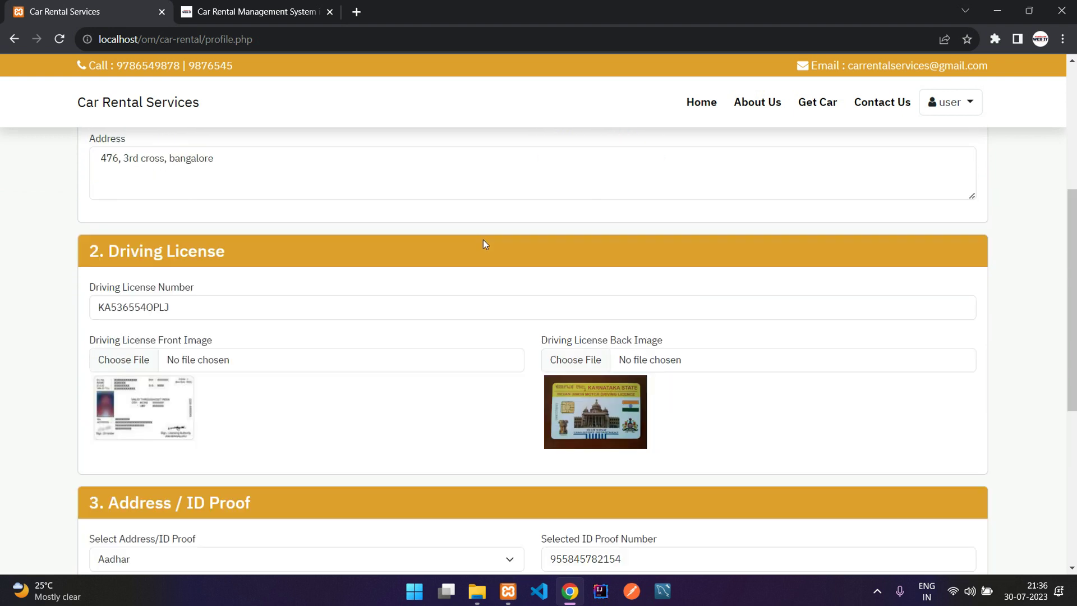
{"action": "left_click", "coordinate": [814, 107]}
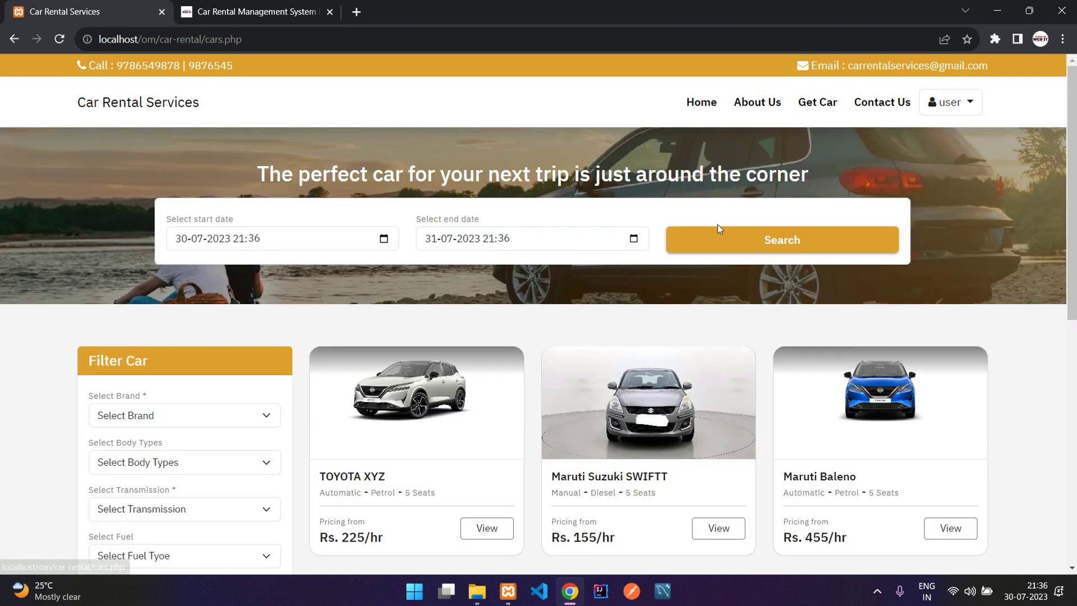
Continue booking the Maruti Baleno and read the notice about 1-2 working days of verification.
{"action": "left_click", "coordinate": [870, 412]}
{"action": "scroll", "coordinate": [678, 346], "scroll_direction": "down", "scroll_amount": 2}
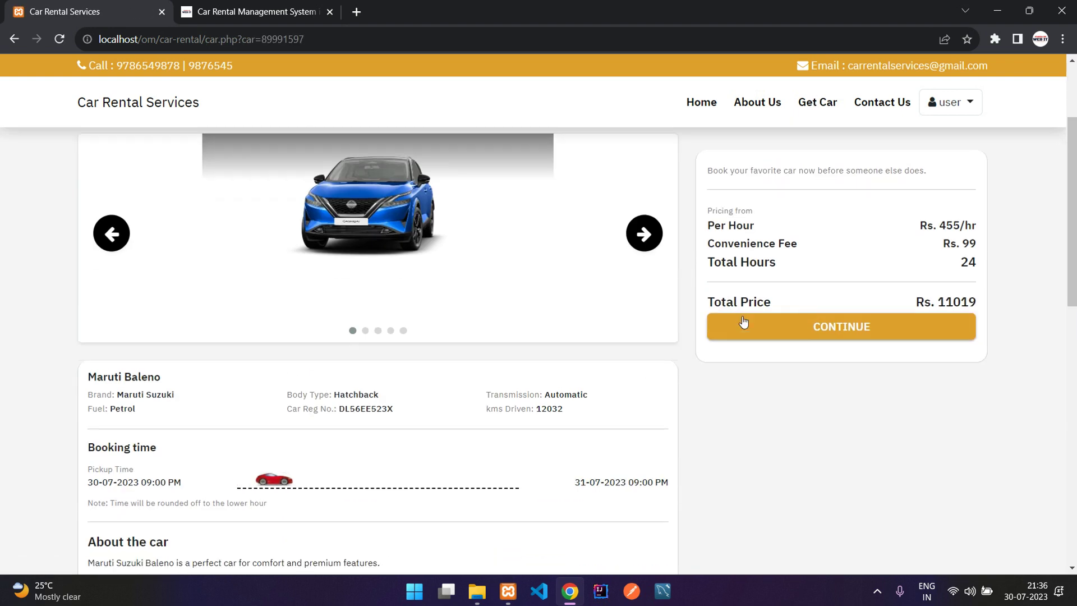
{"action": "left_click", "coordinate": [737, 317]}
{"action": "left_click_drag", "start_coordinate": [394, 245], "coordinate": [699, 316]}
{"action": "left_click", "coordinate": [700, 315]}
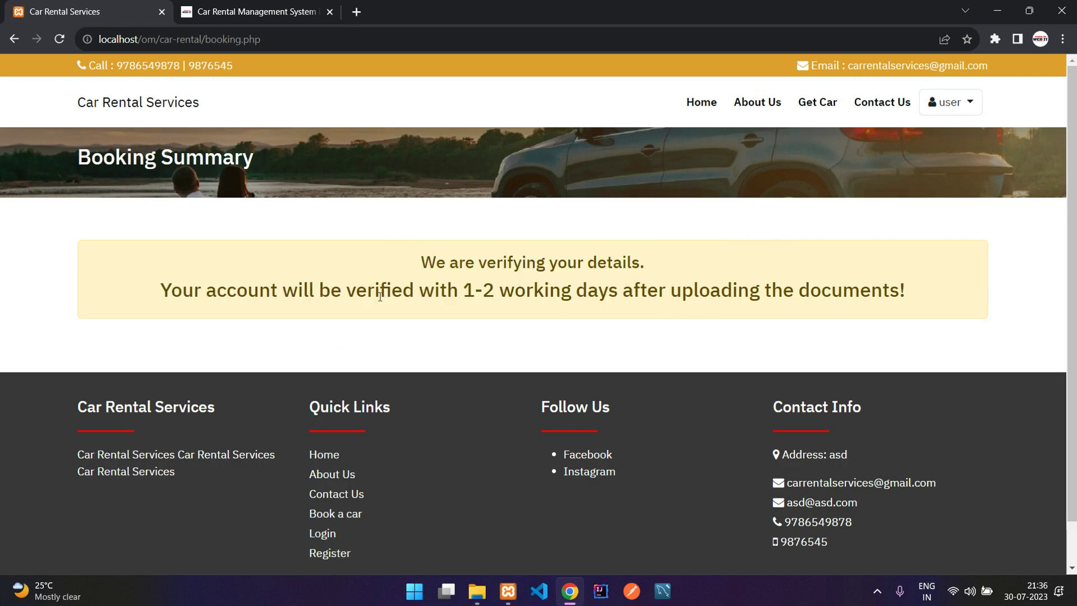
{"action": "left_click_drag", "start_coordinate": [171, 292], "coordinate": [568, 292]}
{"action": "left_click_drag", "start_coordinate": [459, 291], "coordinate": [515, 292]}
{"action": "left_click_drag", "start_coordinate": [671, 292], "coordinate": [776, 297]}
{"action": "left_click", "coordinate": [880, 300]}
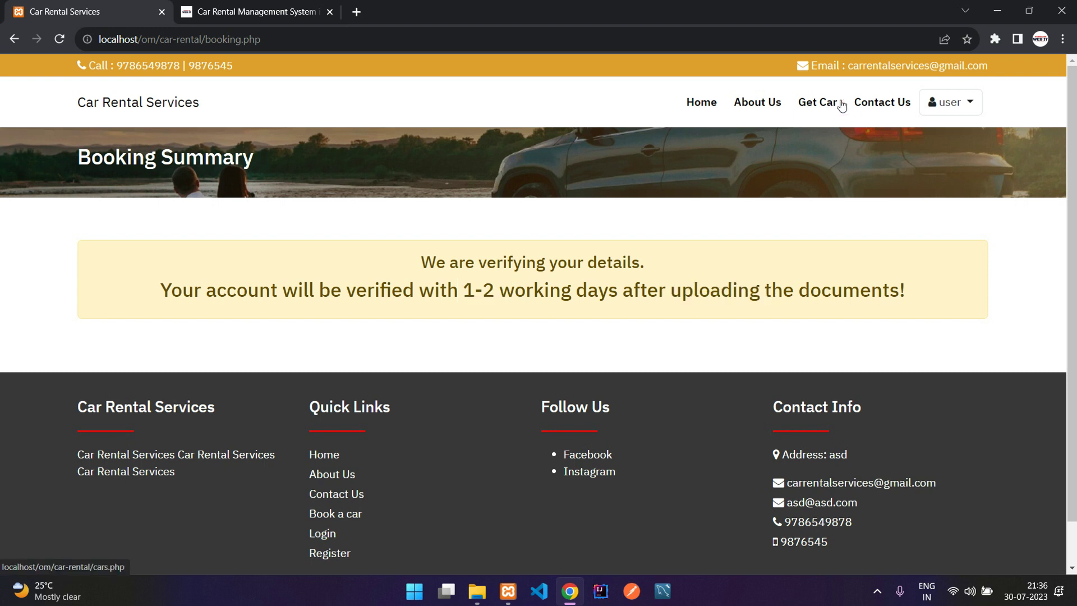
{"action": "left_click", "coordinate": [835, 103]}
{"action": "left_click", "coordinate": [881, 104]}
{"action": "scroll", "coordinate": [578, 233], "scroll_direction": "down", "scroll_amount": 5}
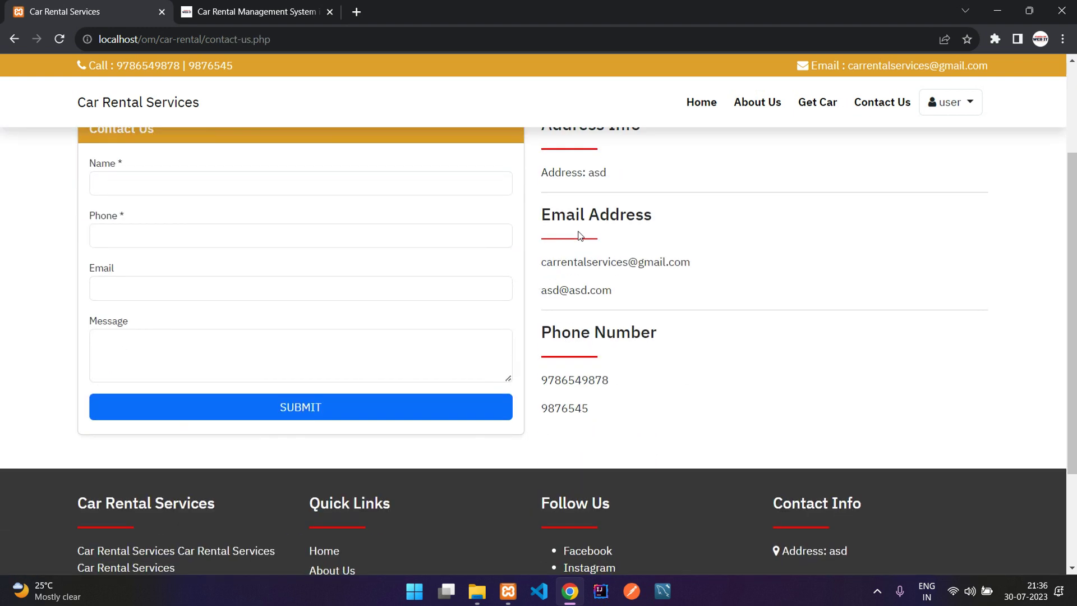
{"action": "scroll", "coordinate": [578, 233], "scroll_direction": "up", "scroll_amount": 5}
{"action": "scroll", "coordinate": [459, 250], "scroll_direction": "down", "scroll_amount": 3}
{"action": "scroll", "coordinate": [533, 223], "scroll_direction": "up", "scroll_amount": 2}
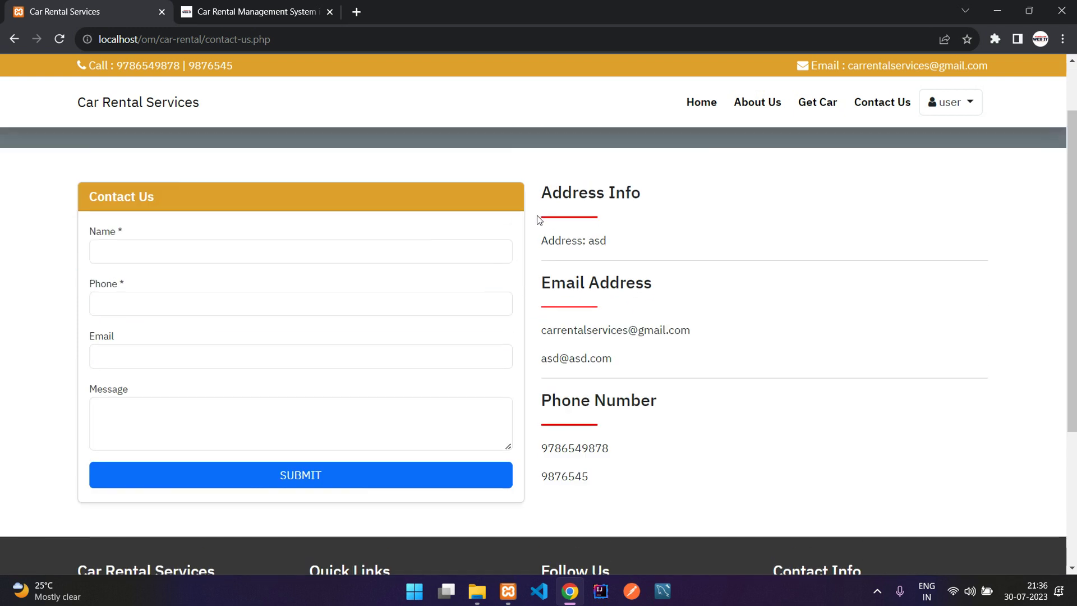
{"action": "scroll", "coordinate": [666, 438], "scroll_direction": "down", "scroll_amount": 1}
{"action": "scroll", "coordinate": [666, 438], "scroll_direction": "down", "scroll_amount": 3}
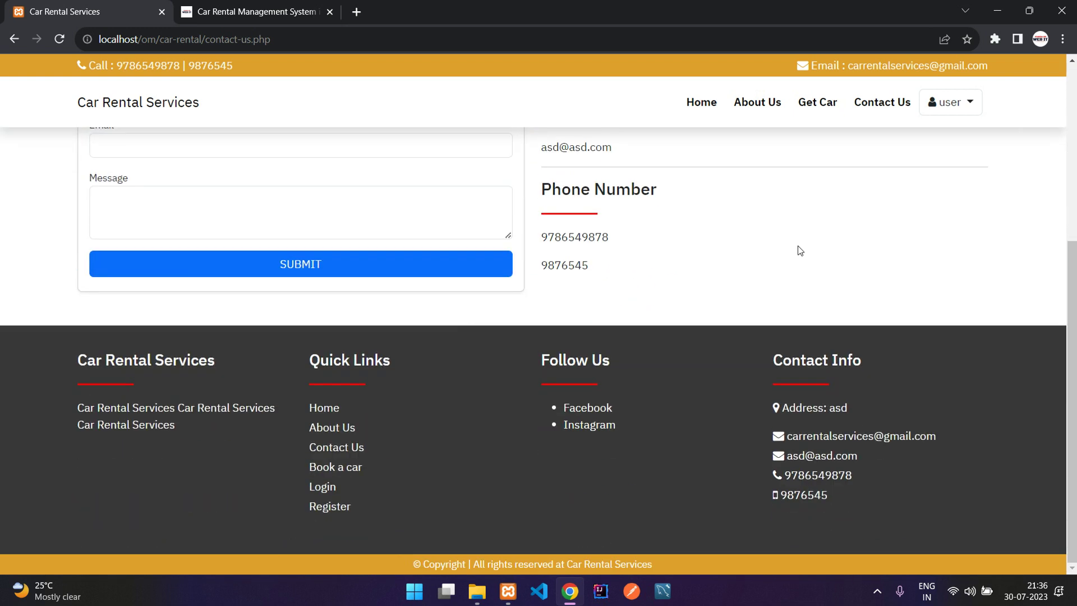
{"action": "scroll", "coordinate": [798, 247], "scroll_direction": "up", "scroll_amount": 5}
{"action": "left_click", "coordinate": [963, 98]}
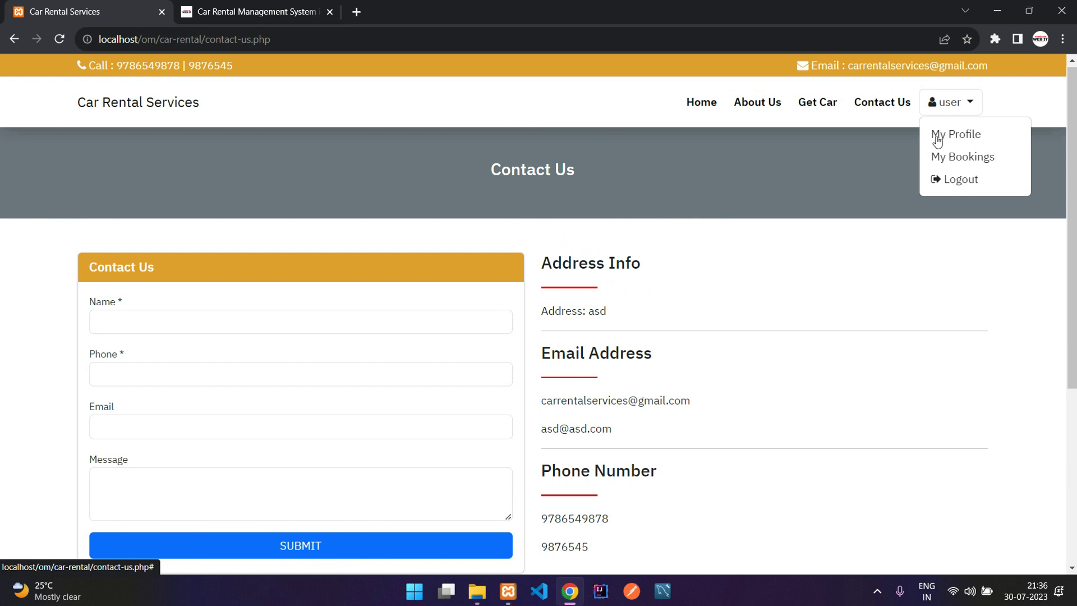
{"action": "left_click", "coordinate": [945, 134]}
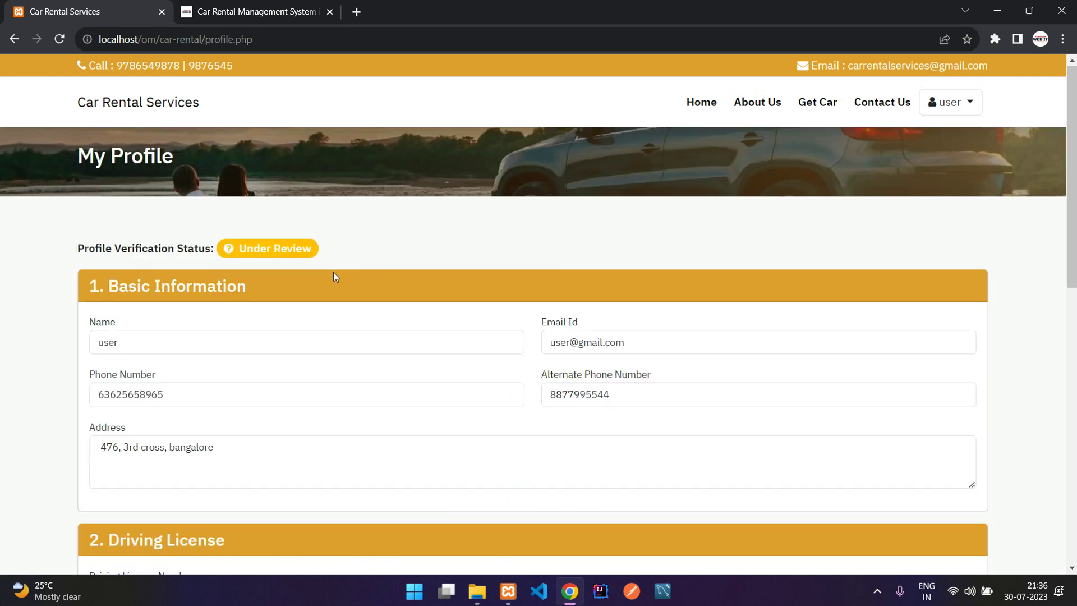
{"action": "scroll", "coordinate": [334, 276], "scroll_direction": "down", "scroll_amount": 9}
{"action": "scroll", "coordinate": [334, 276], "scroll_direction": "up", "scroll_amount": 9}
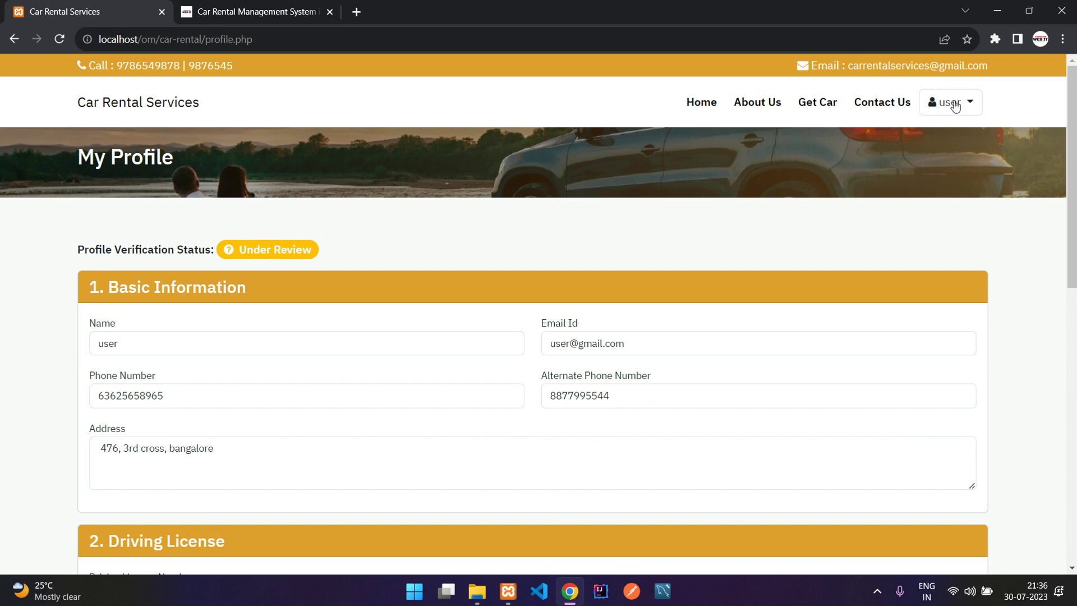
{"action": "left_click", "coordinate": [955, 106]}
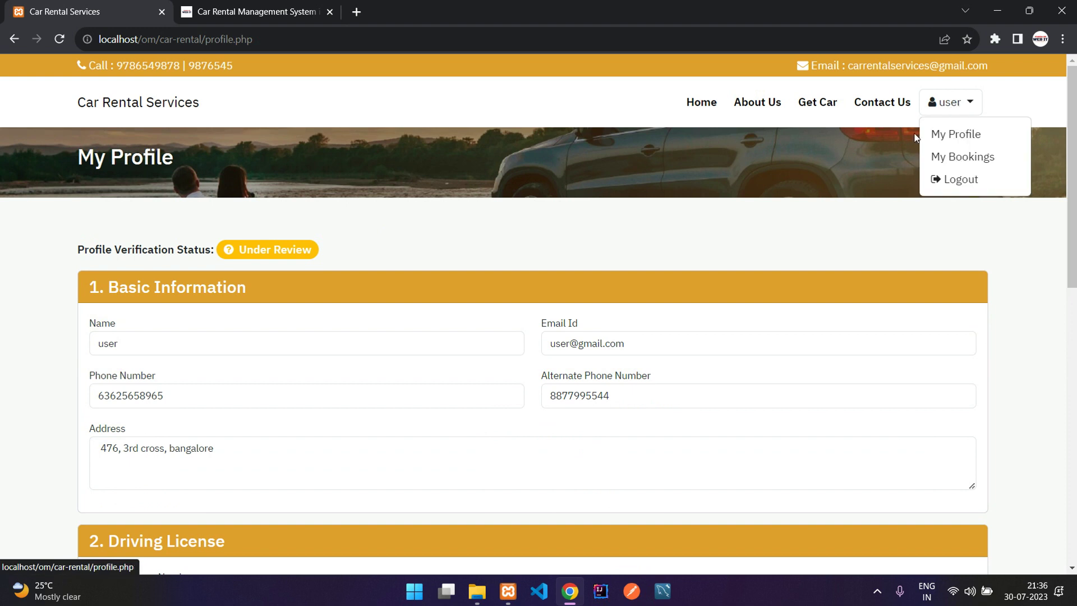
{"action": "left_click", "coordinate": [948, 155]}
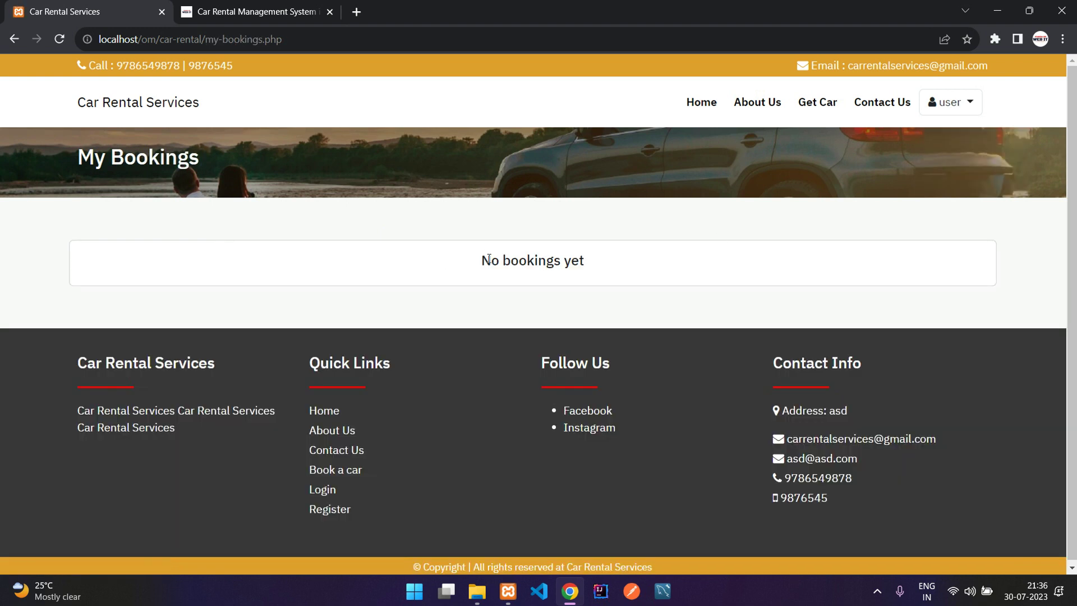
{"action": "left_click", "coordinate": [950, 105]}
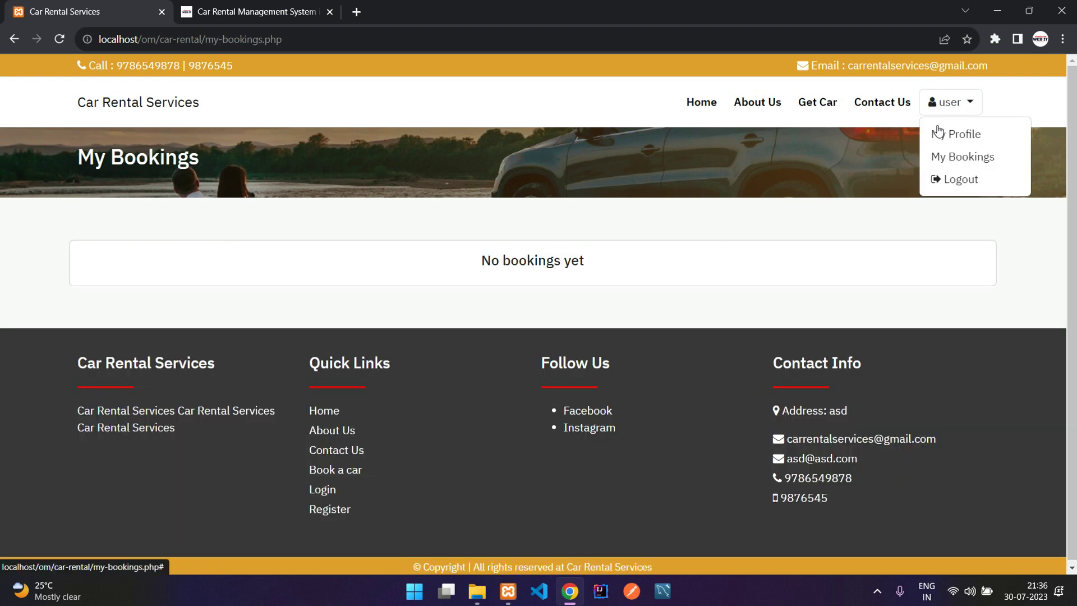
{"action": "left_click", "coordinate": [935, 133]}
{"action": "left_click", "coordinate": [370, 38]}
{"action": "key", "text": "ctrl+c"}
{"action": "left_click", "coordinate": [454, 154]}
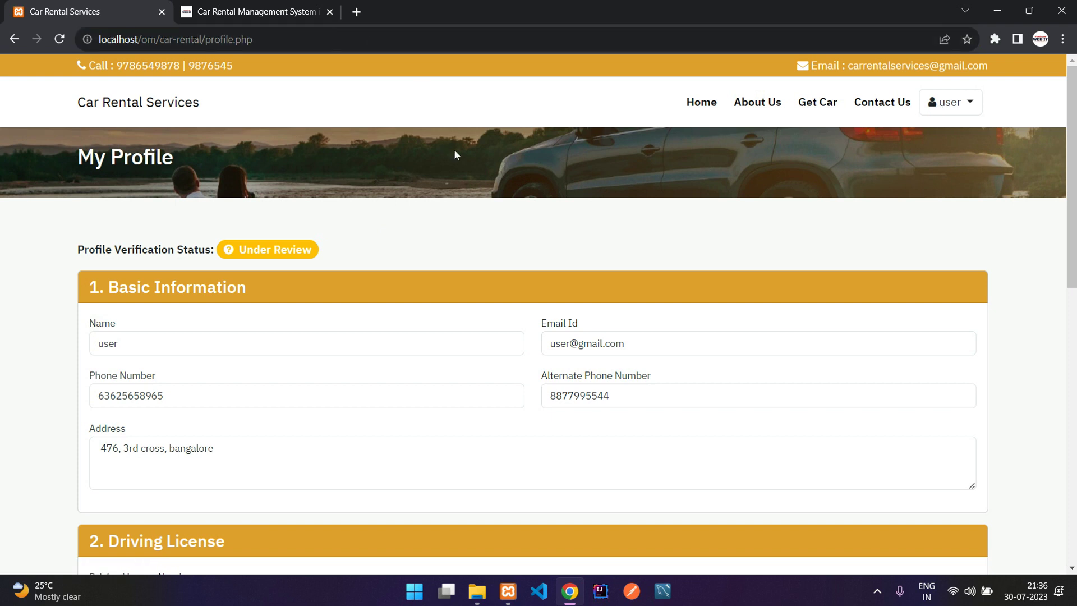
{"action": "key", "text": "ctrl+shift+n"}
Load the pasted URL in the private window and log in with the admin email and password.
{"action": "key", "text": "ctrl+v"}
{"action": "key", "text": "Return"}
{"action": "left_click", "coordinate": [648, 242]}
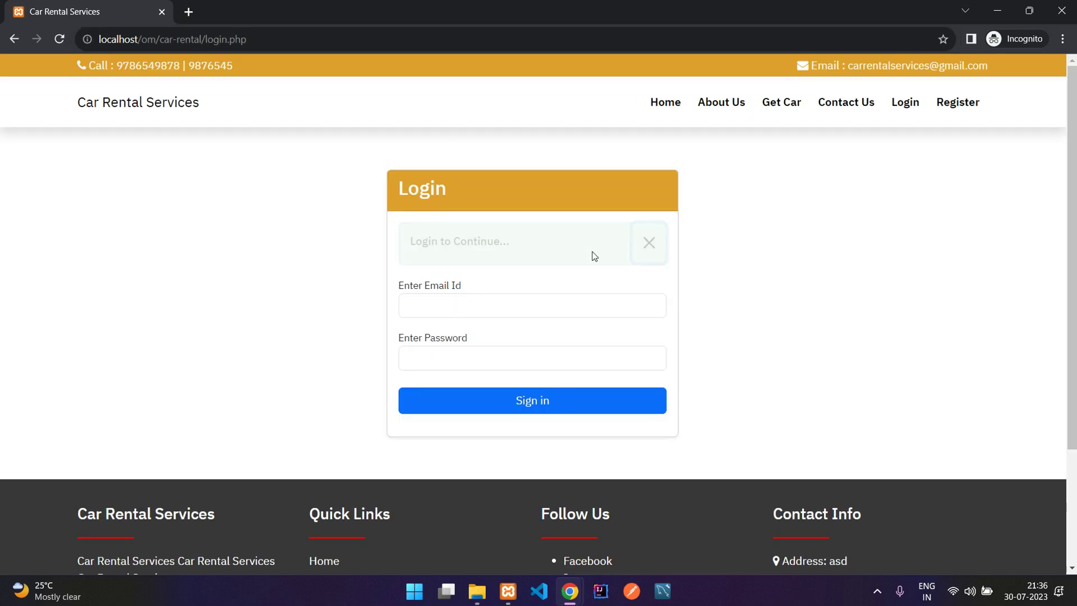
{"action": "left_click", "coordinate": [534, 251]}
{"action": "type", "text": "admin@"}
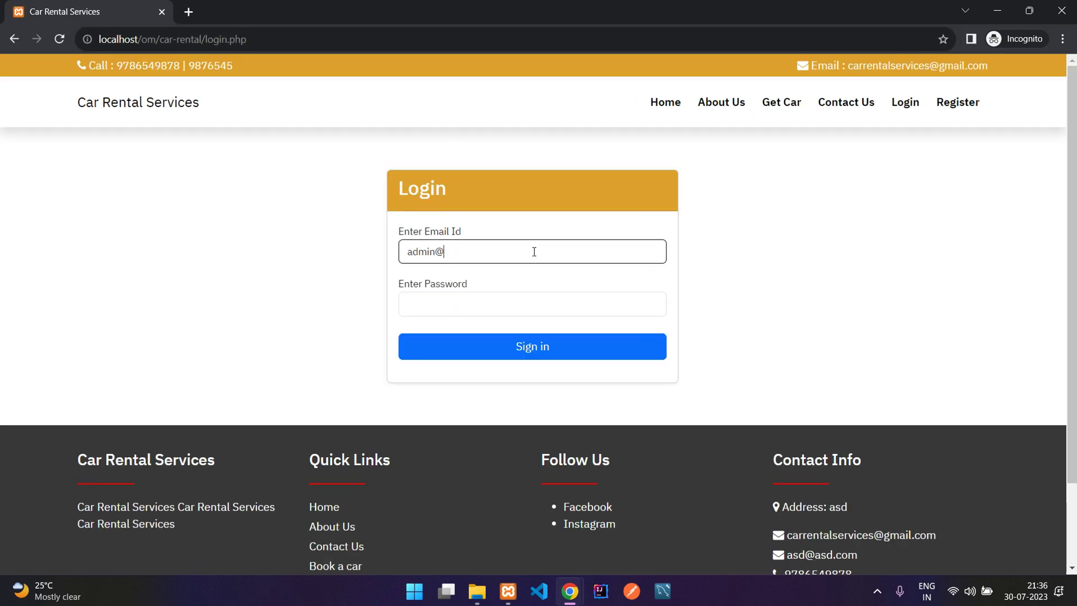
{"action": "type", "text": "gmail.com"}
{"action": "key", "text": "Tab"}
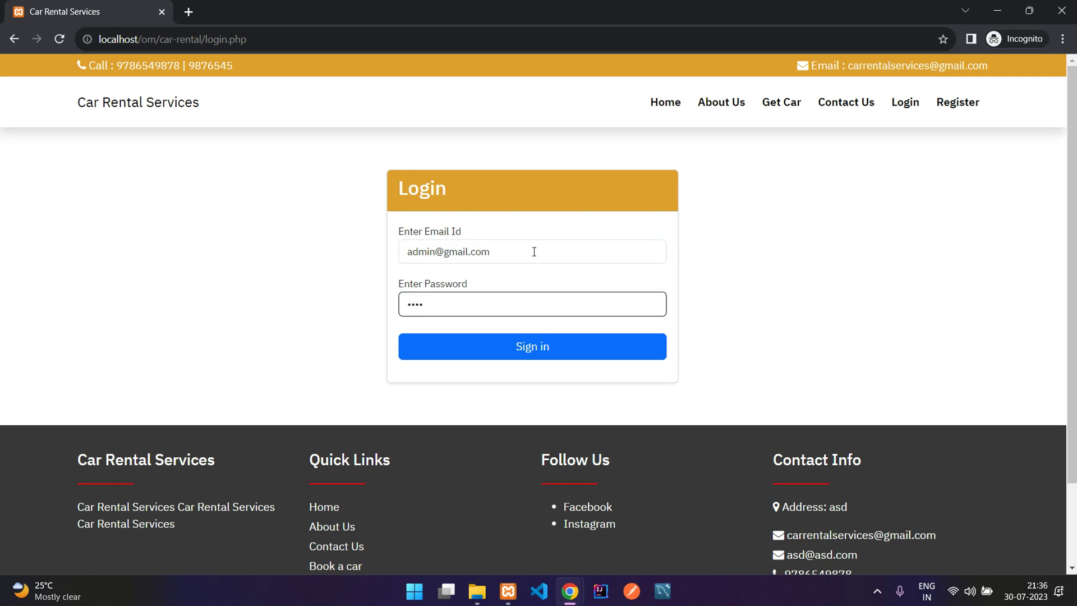
{"action": "key", "text": "Return"}
{"action": "left_click_drag", "start_coordinate": [239, 145], "coordinate": [321, 145]}
{"action": "left_click", "coordinate": [394, 145]}
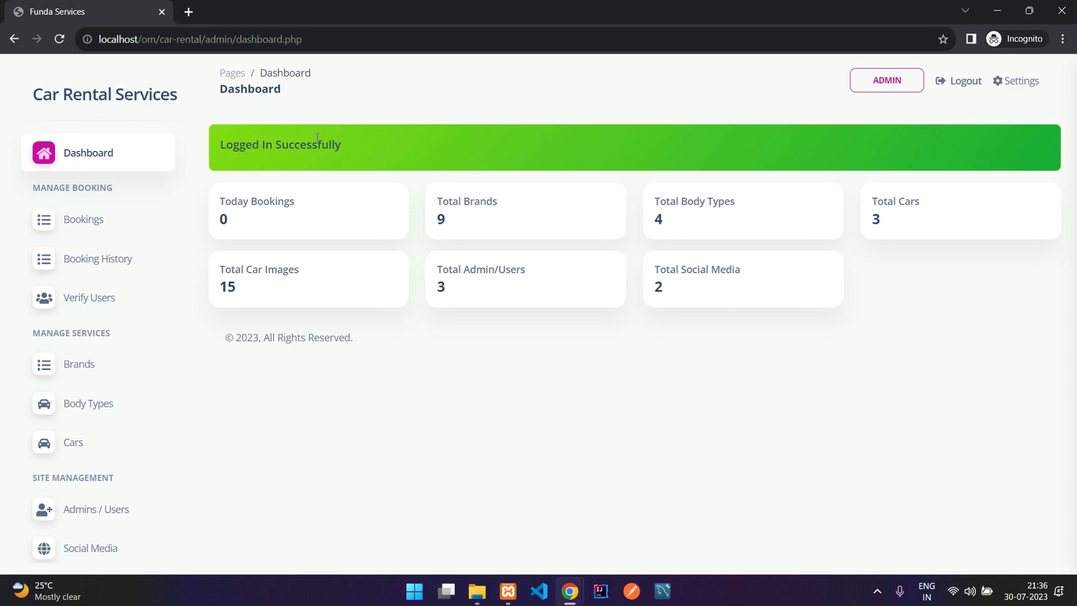
Open Verify Users and view the documents of the newest user, registered 30 Jul 2023.
{"action": "left_click", "coordinate": [92, 300]}
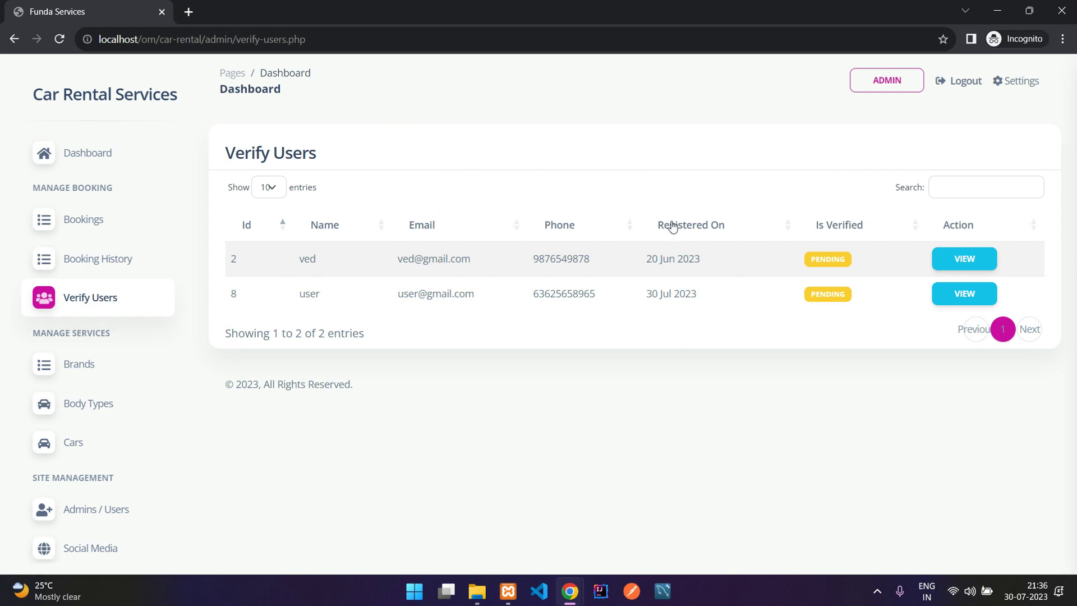
{"action": "left_click_drag", "start_coordinate": [648, 293], "coordinate": [670, 293]}
{"action": "left_click", "coordinate": [665, 293]}
{"action": "left_click", "coordinate": [960, 296]}
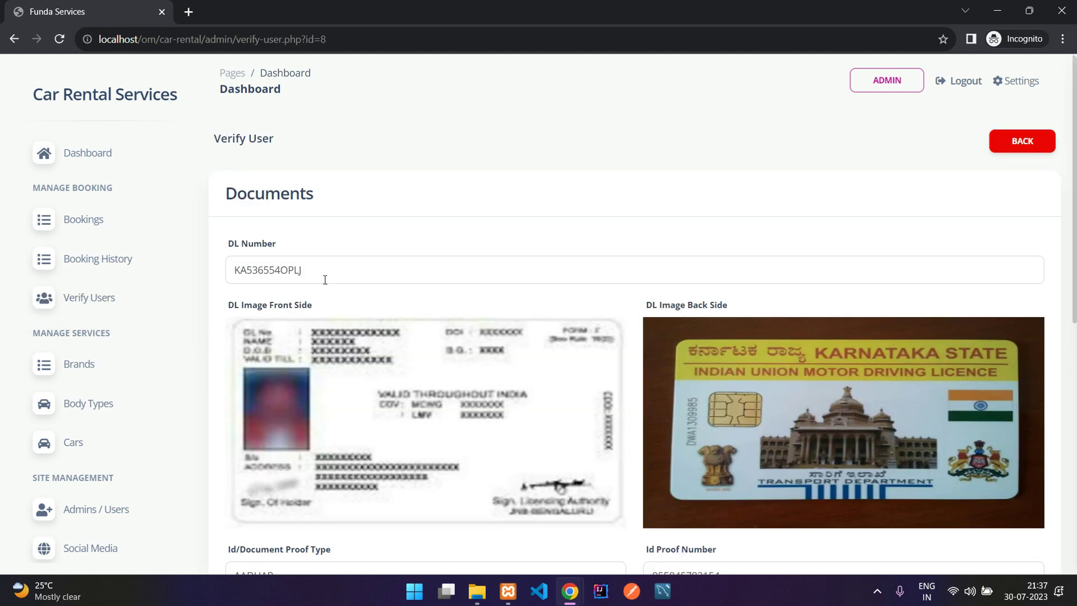
Review the user's driving licence number, images and AADHAR ID proof.
{"action": "scroll", "coordinate": [325, 284], "scroll_direction": "down", "scroll_amount": 2}
{"action": "left_click_drag", "start_coordinate": [241, 182], "coordinate": [365, 176]}
{"action": "left_click", "coordinate": [287, 174]}
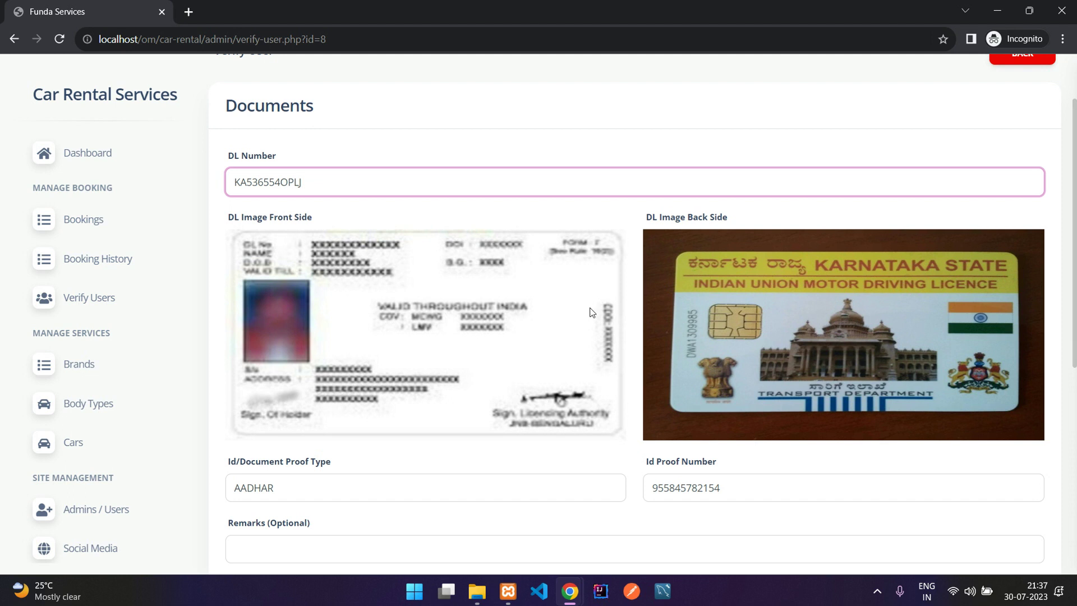
{"action": "scroll", "coordinate": [403, 270], "scroll_direction": "down", "scroll_amount": 2}
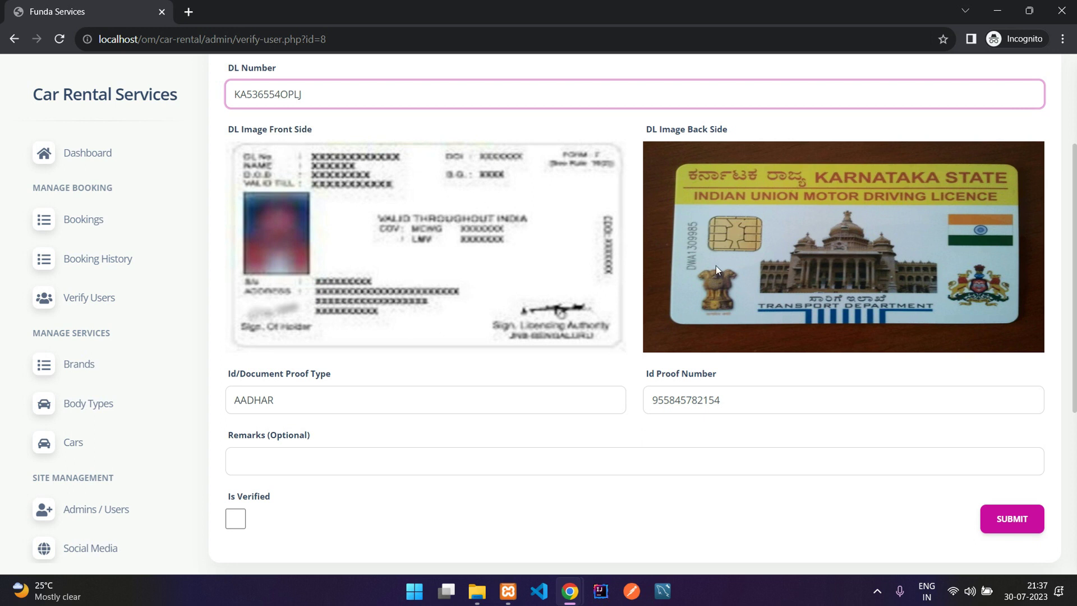
{"action": "scroll", "coordinate": [493, 263], "scroll_direction": "down", "scroll_amount": 2}
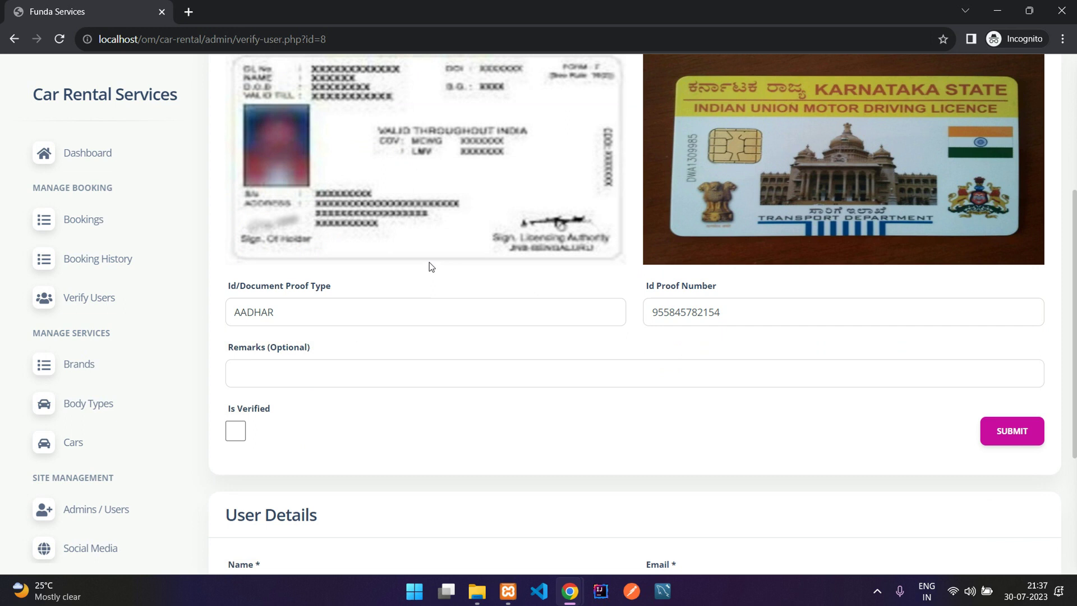
{"action": "left_click_drag", "start_coordinate": [228, 318], "coordinate": [420, 308]}
{"action": "left_click", "coordinate": [703, 312]}
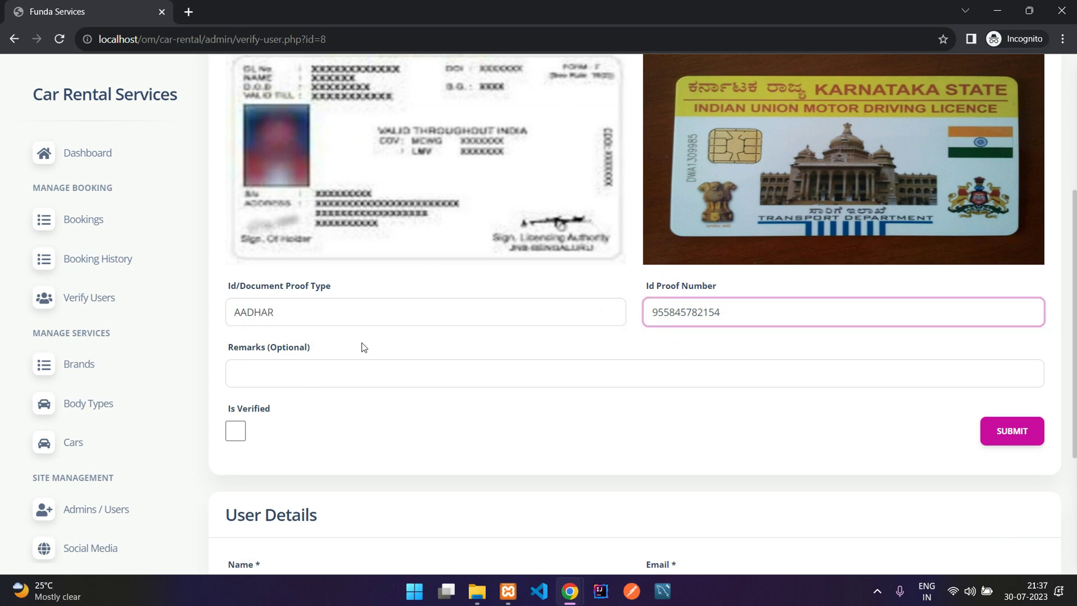
Write the remark 'Please upload a clear image' for the user.
{"action": "left_click", "coordinate": [533, 368]}
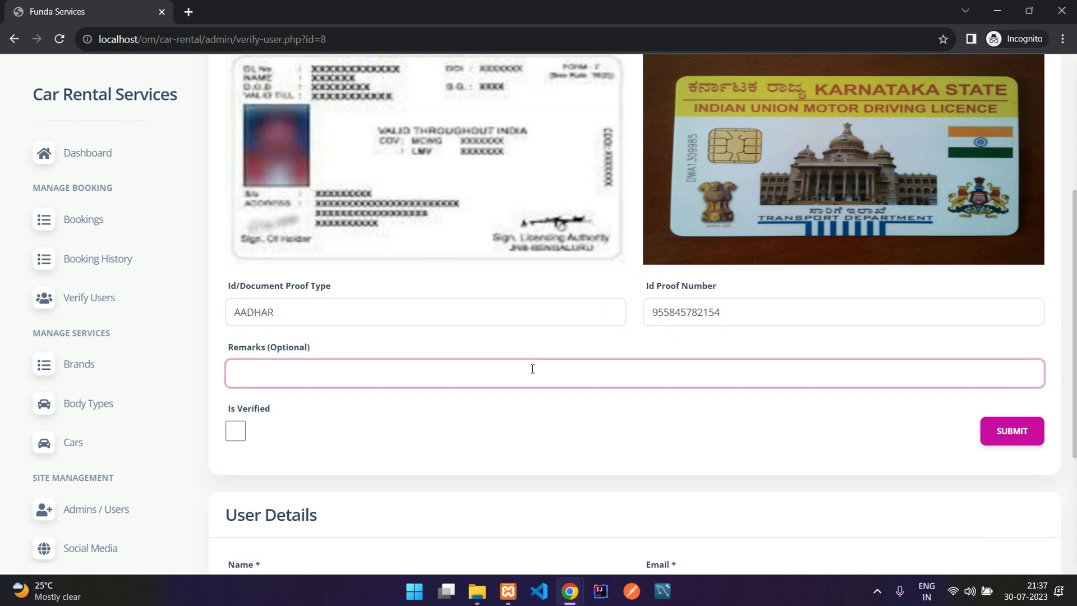
{"action": "type", "text": "Please upload a clear image"}
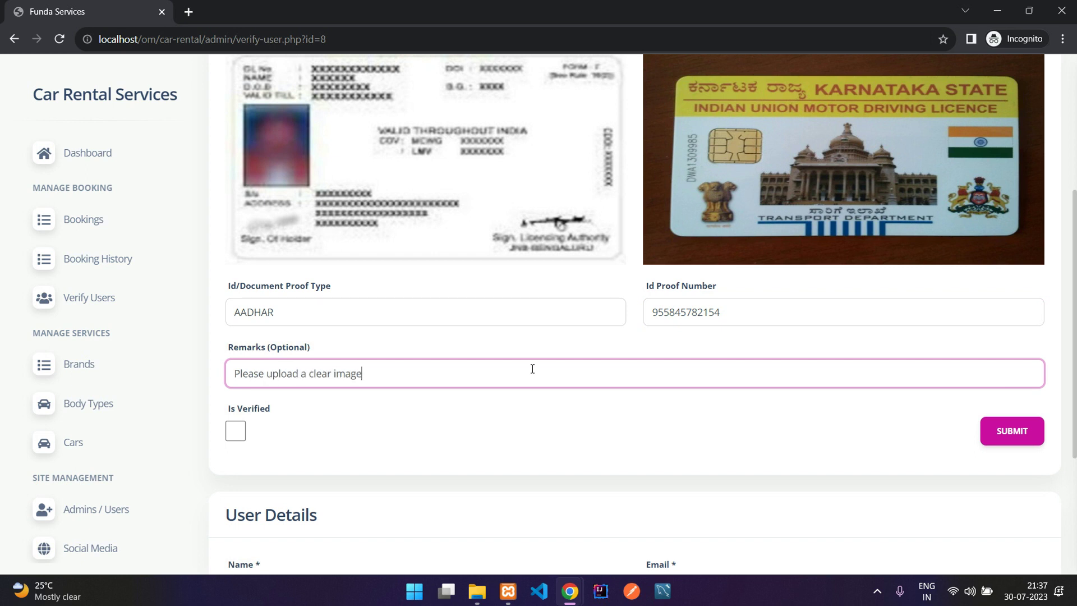
{"action": "scroll", "coordinate": [533, 370], "scroll_direction": "down", "scroll_amount": 3}
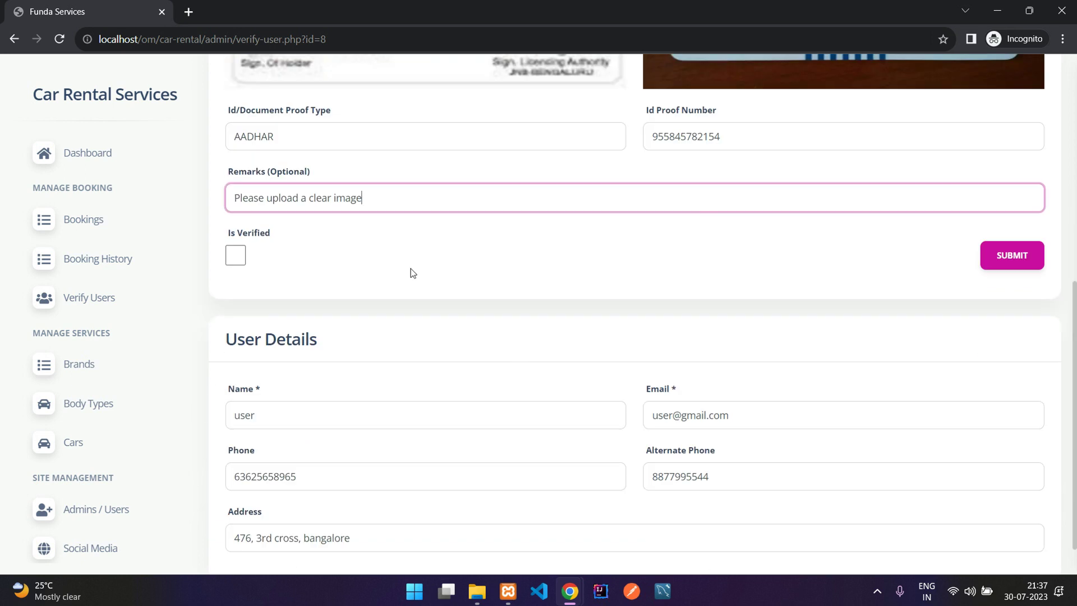
{"action": "scroll", "coordinate": [874, 258], "scroll_direction": "down", "scroll_amount": 1}
{"action": "double_click", "coordinate": [247, 364]}
{"action": "left_click", "coordinate": [487, 460]}
{"action": "scroll", "coordinate": [410, 362], "scroll_direction": "up", "scroll_amount": 3}
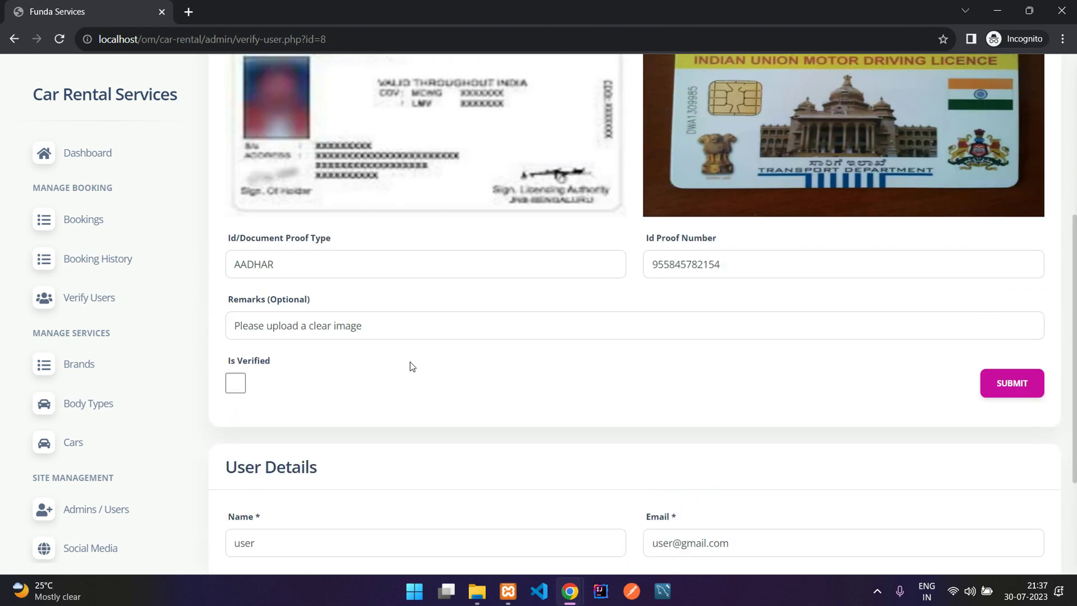
{"action": "scroll", "coordinate": [455, 352], "scroll_direction": "up", "scroll_amount": 6}
{"action": "scroll", "coordinate": [393, 337], "scroll_direction": "down", "scroll_amount": 6}
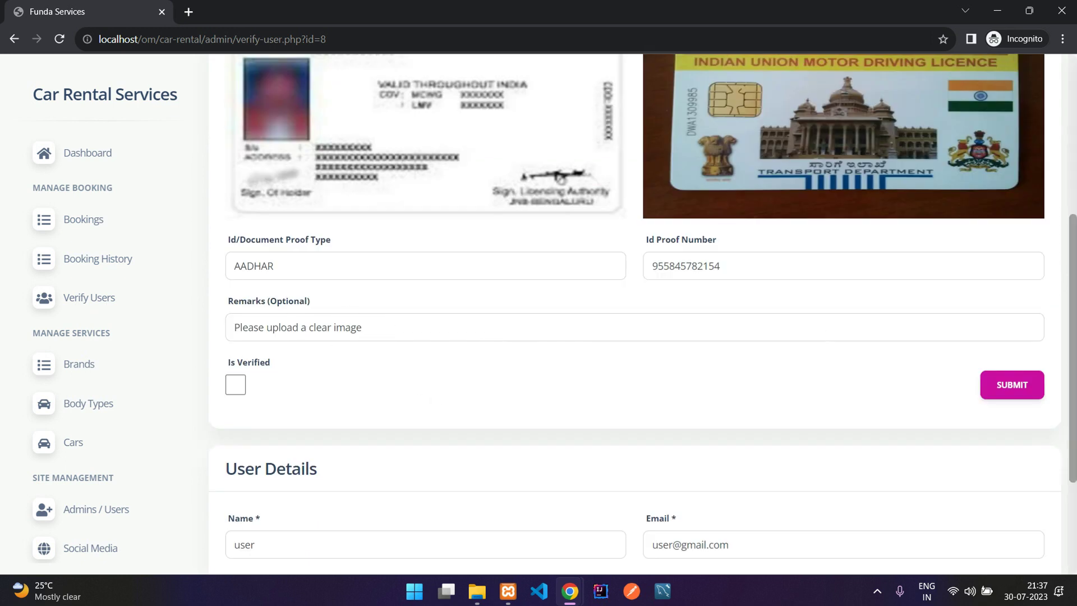
Submit the remark with Is Verified left unchecked, confirming the Verification Updated message.
{"action": "left_click", "coordinate": [1000, 385]}
{"action": "left_click_drag", "start_coordinate": [227, 195], "coordinate": [418, 194]}
{"action": "left_click", "coordinate": [433, 228]}
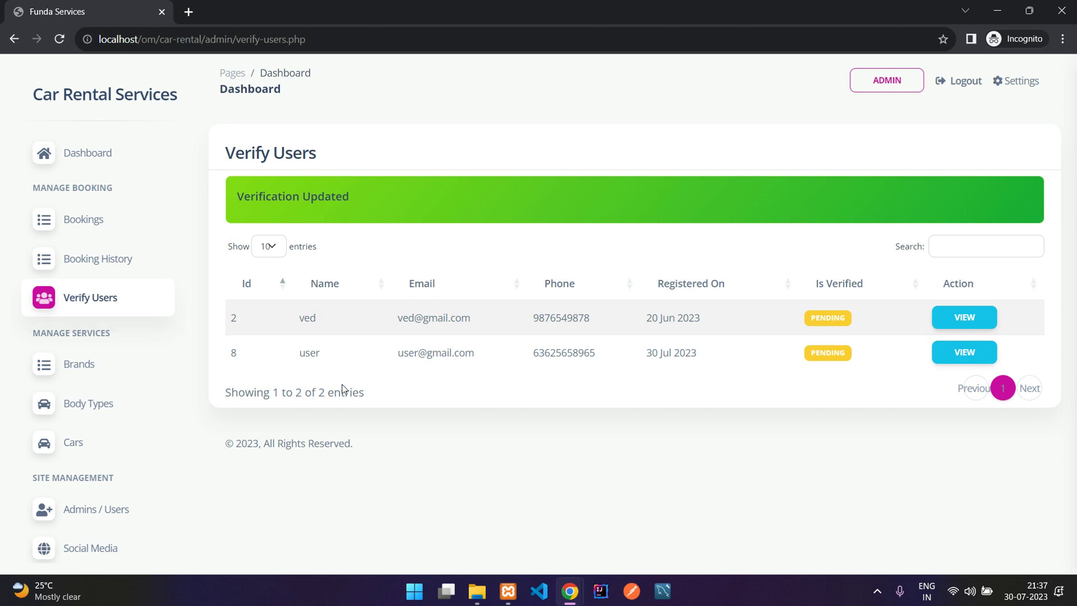
{"action": "left_click_drag", "start_coordinate": [300, 359], "coordinate": [666, 373]}
{"action": "left_click", "coordinate": [757, 362]}
Switch to the user's window and check the remark 'Please upload a clear image' on the profile.
{"action": "mouse_move", "coordinate": [570, 591]}
{"action": "left_click", "coordinate": [529, 547]}
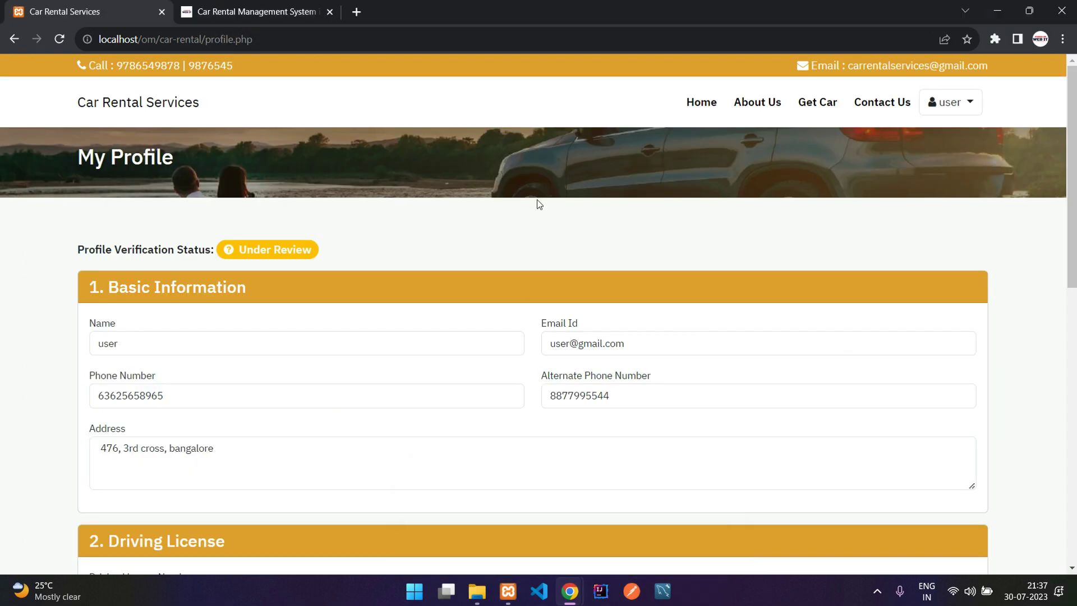
{"action": "left_click_drag", "start_coordinate": [112, 259], "coordinate": [234, 260]}
{"action": "left_click", "coordinate": [145, 259]}
{"action": "left_click_drag", "start_coordinate": [142, 260], "coordinate": [283, 260]}
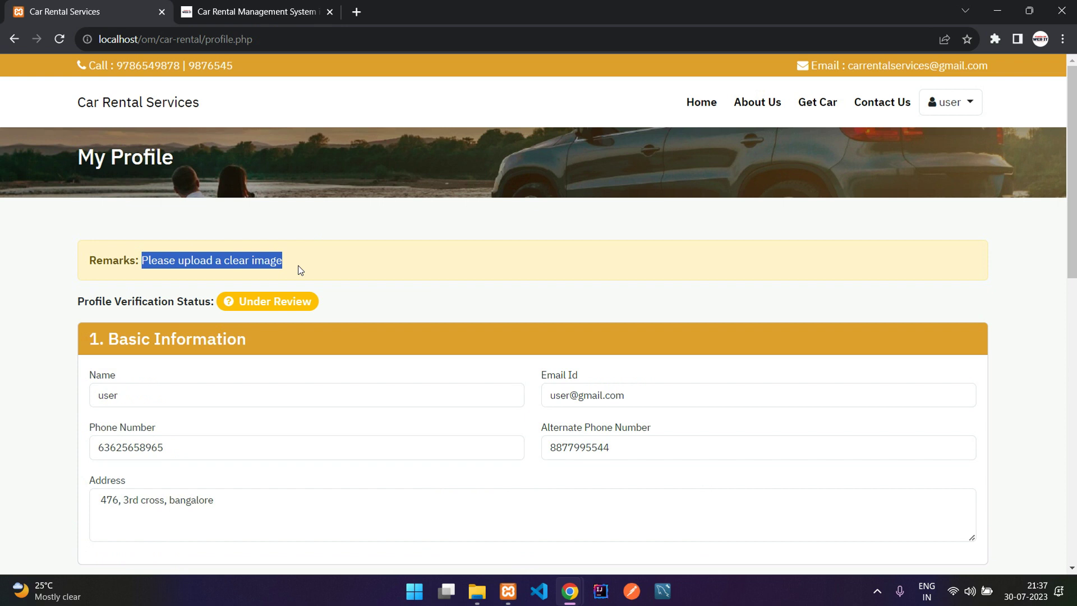
{"action": "left_click", "coordinate": [300, 270]}
{"action": "scroll", "coordinate": [488, 252], "scroll_direction": "down", "scroll_amount": 8}
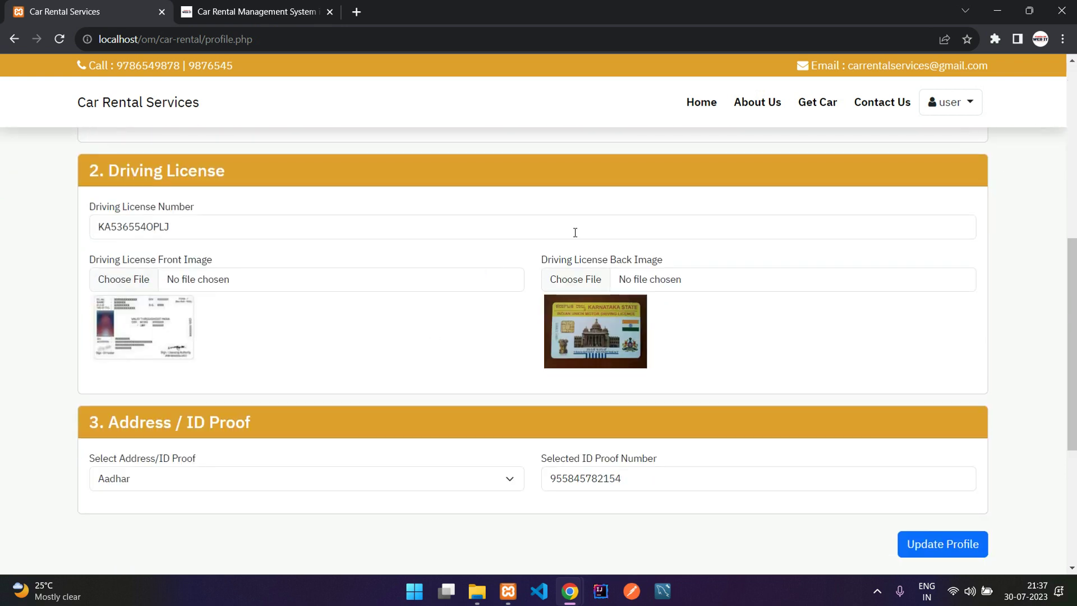
In the admin window, delete the old remark, tick Is Verified and submit for the newest user.
{"action": "mouse_move", "coordinate": [570, 591]}
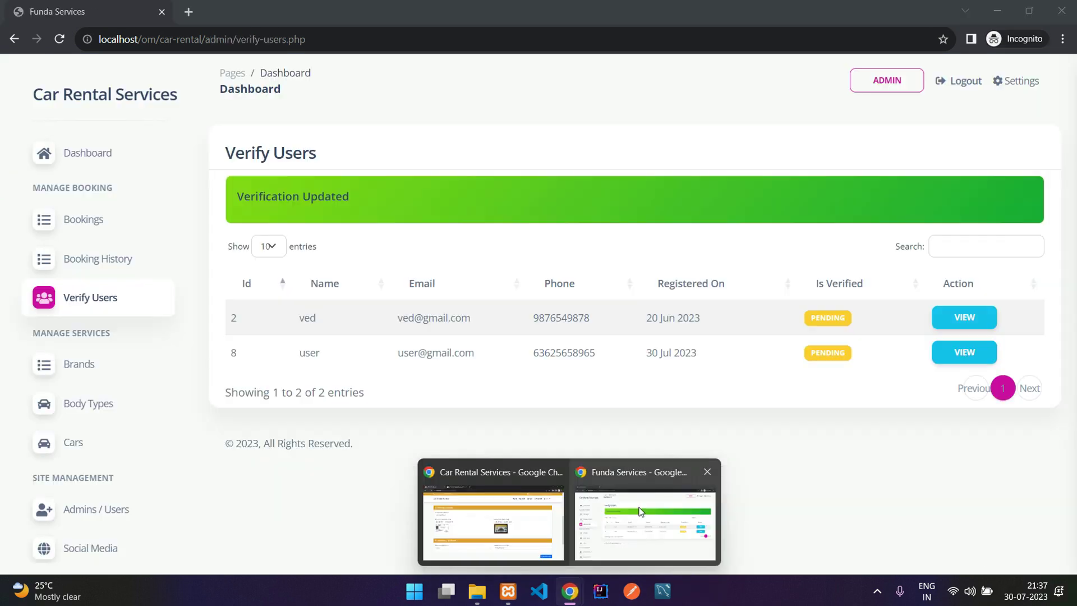
{"action": "left_click", "coordinate": [640, 512]}
{"action": "left_click", "coordinate": [956, 357]}
{"action": "scroll", "coordinate": [517, 353], "scroll_direction": "down", "scroll_amount": 7}
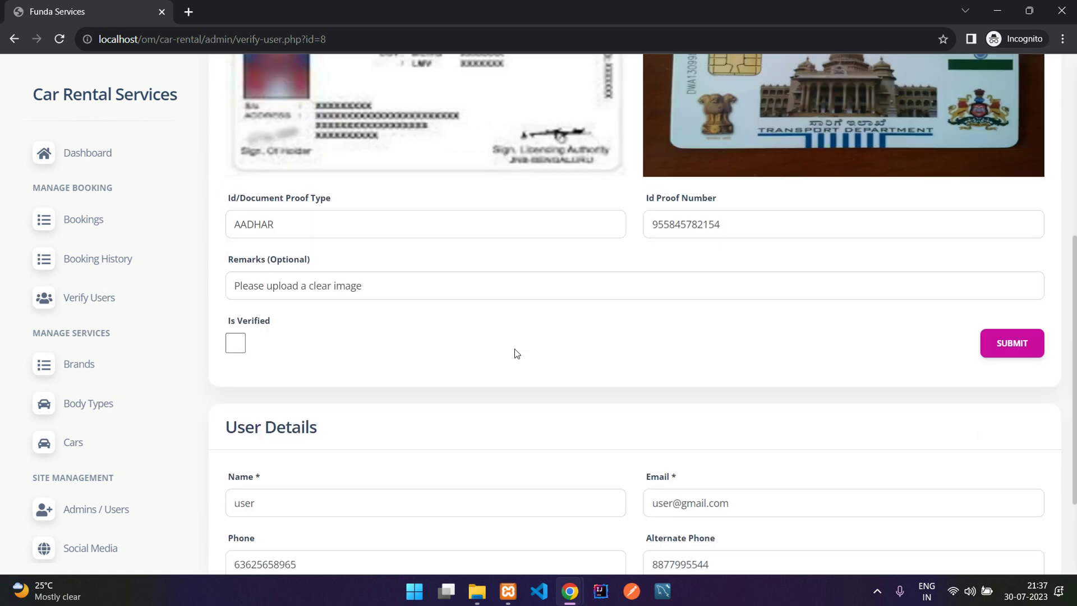
{"action": "triple_click", "coordinate": [435, 291]}
{"action": "key", "text": "BackSpace"}
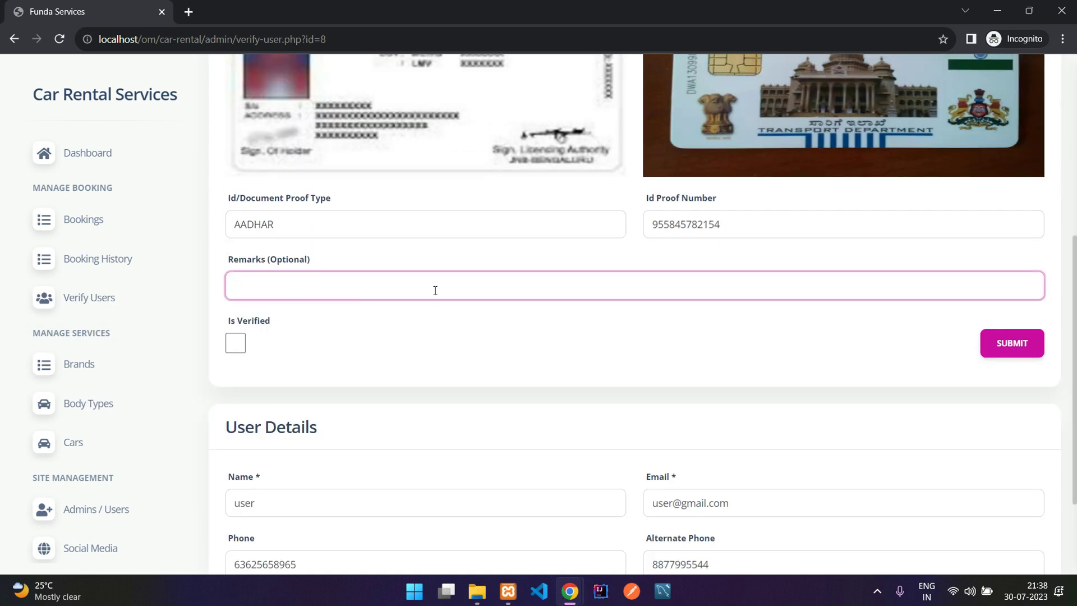
{"action": "left_click", "coordinate": [252, 342]}
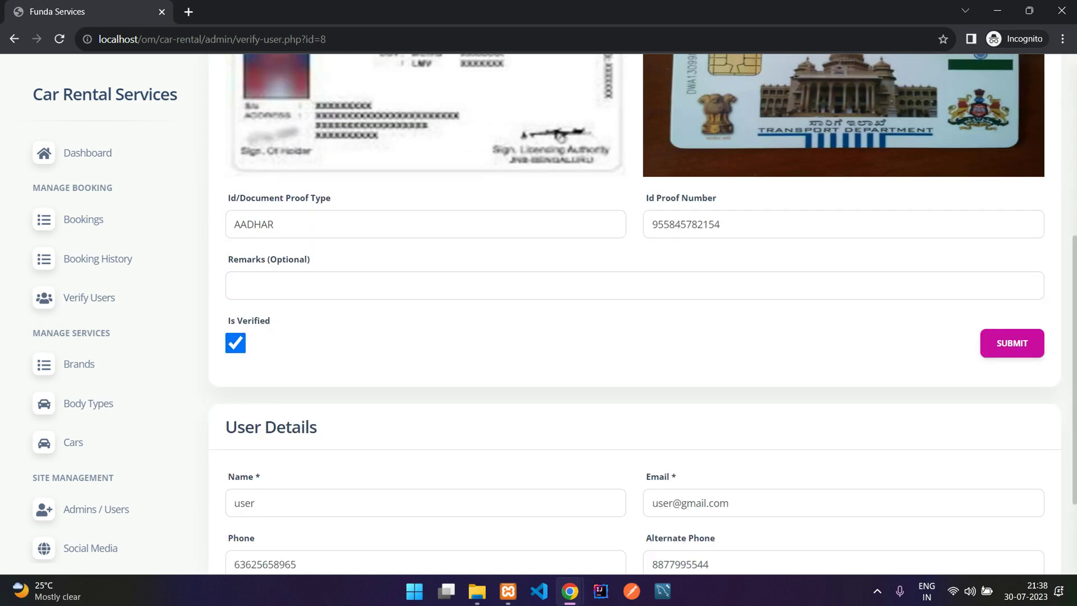
{"action": "left_click", "coordinate": [1039, 340]}
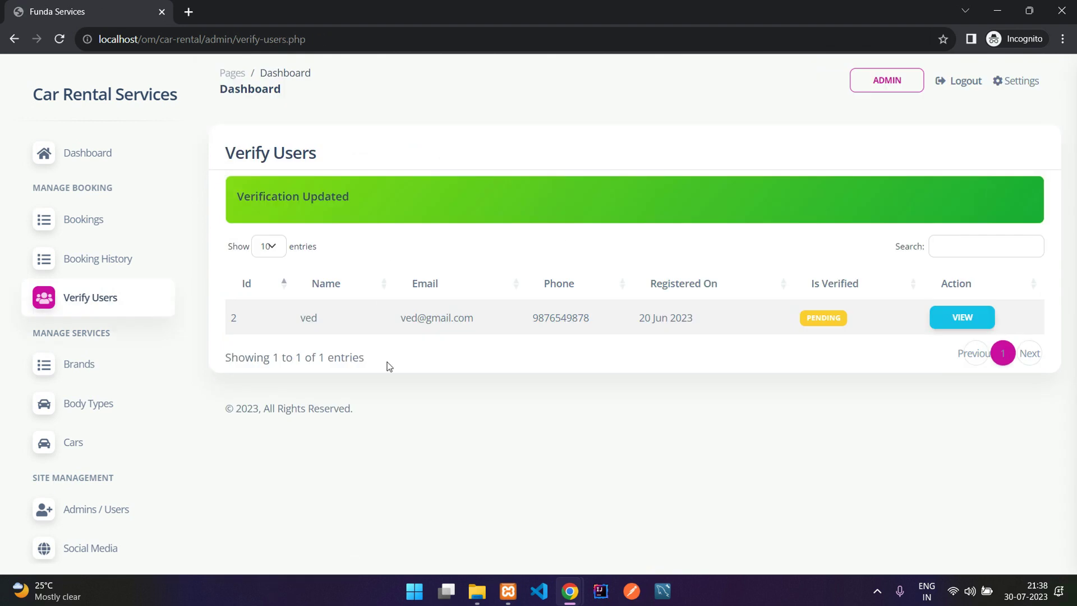
{"action": "left_click_drag", "start_coordinate": [224, 160], "coordinate": [349, 160]}
{"action": "left_click", "coordinate": [349, 160]}
Reload the user's profile to show the Verified status.
{"action": "mouse_move", "coordinate": [570, 590]}
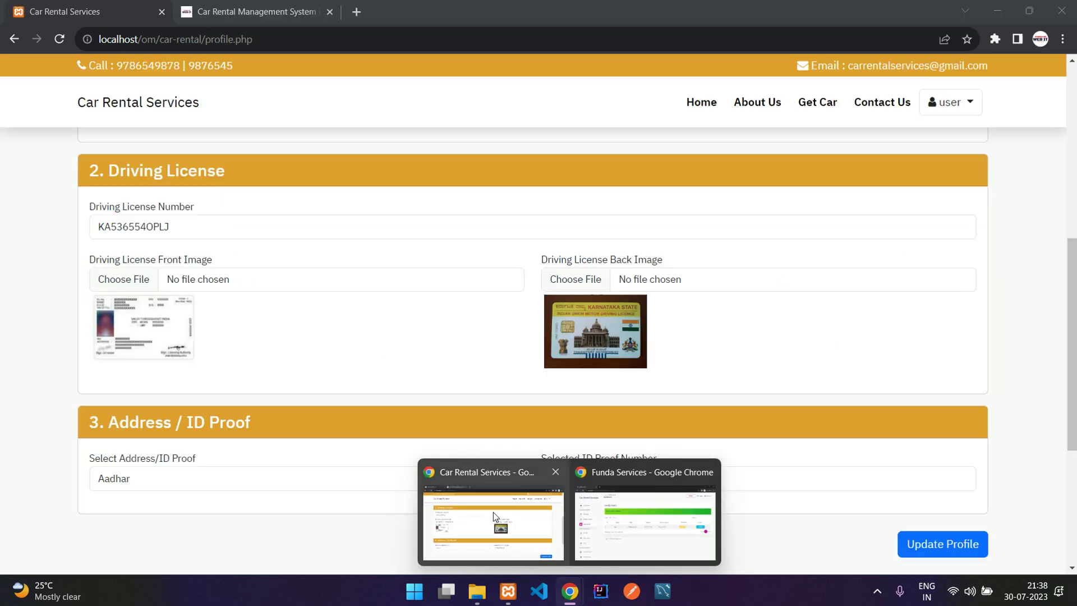
{"action": "left_click", "coordinate": [493, 513]}
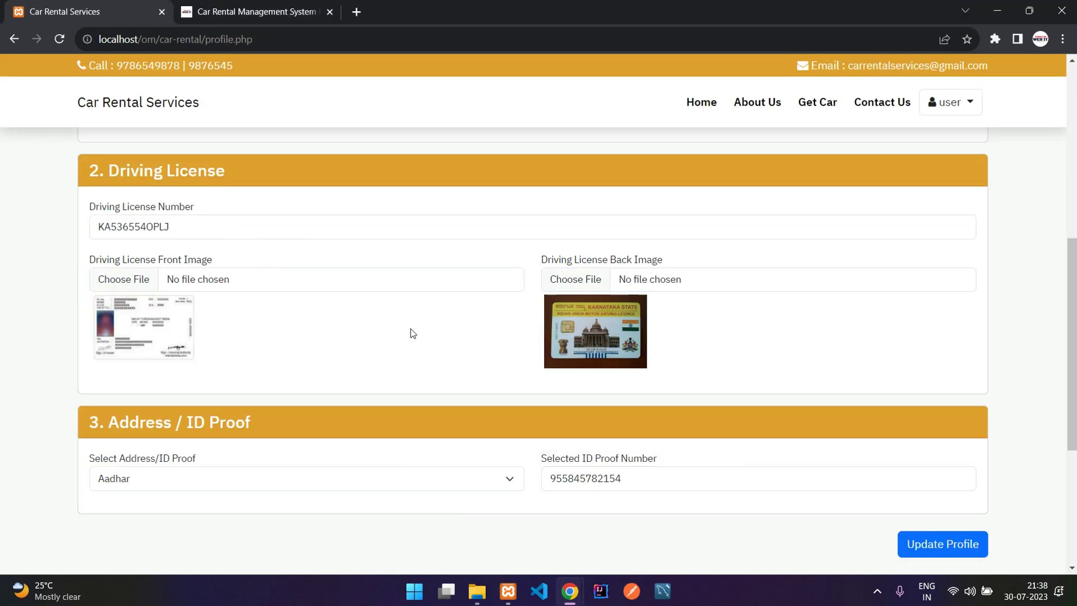
{"action": "key", "text": "F5"}
{"action": "scroll", "coordinate": [409, 329], "scroll_direction": "up", "scroll_amount": 7}
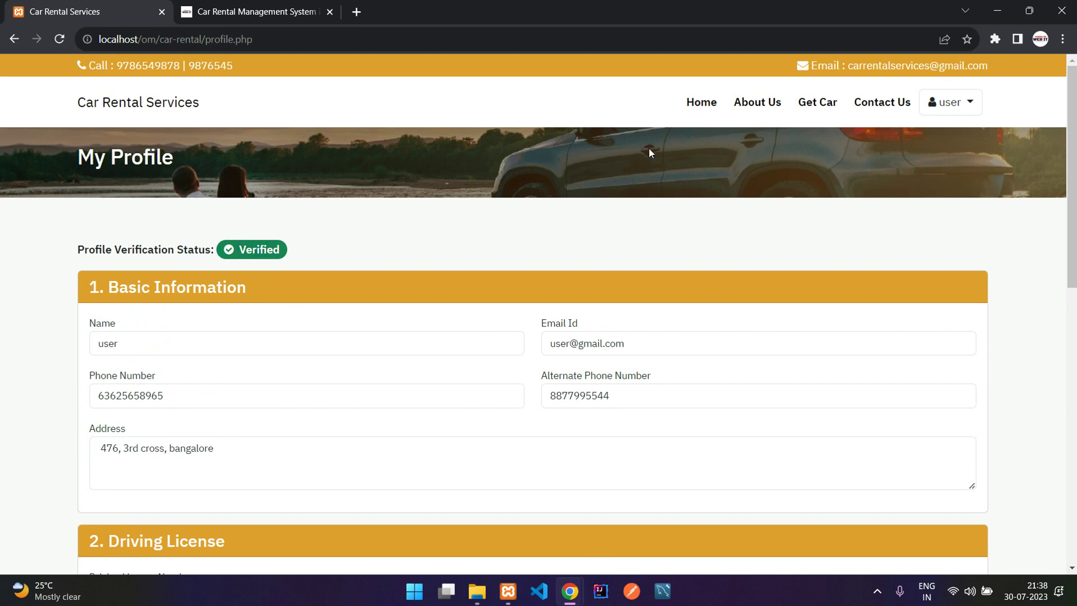
Open the Maruti Baleno booking summary for 30-31 July 2023 totalling Rs. 11,019.
{"action": "left_click", "coordinate": [816, 109]}
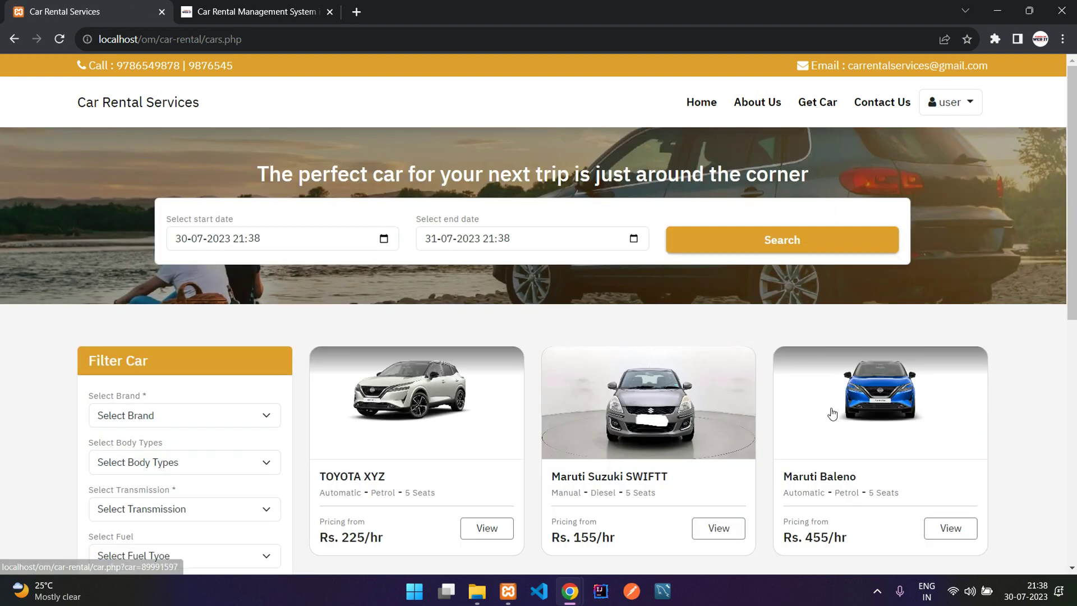
{"action": "left_click", "coordinate": [829, 418]}
{"action": "left_click", "coordinate": [826, 453]}
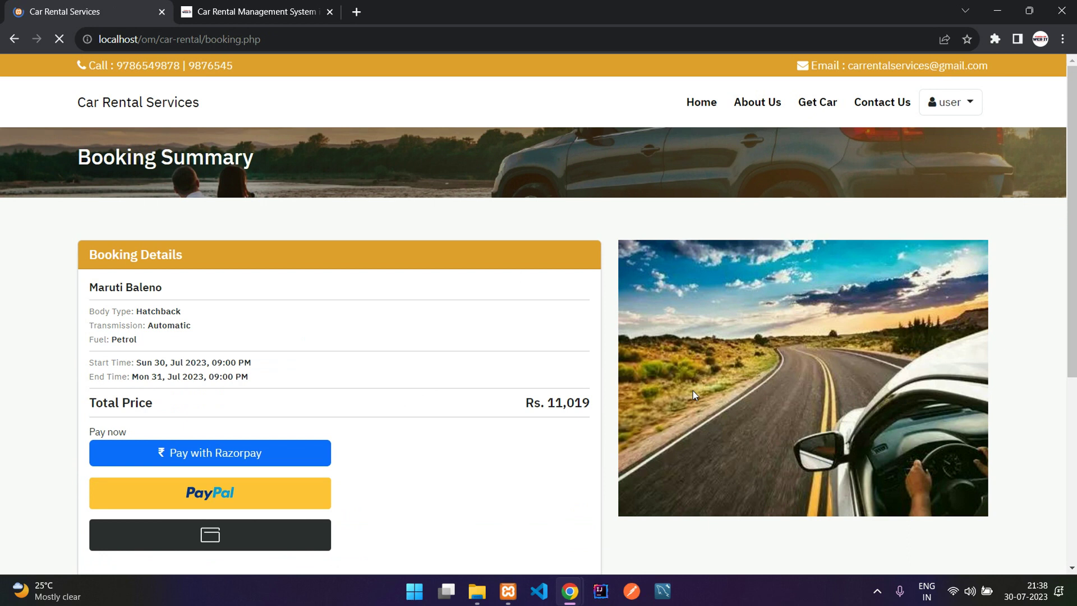
{"action": "scroll", "coordinate": [460, 341], "scroll_direction": "down", "scroll_amount": 2}
{"action": "left_click_drag", "start_coordinate": [87, 219], "coordinate": [143, 241]}
{"action": "left_click", "coordinate": [259, 324]}
{"action": "left_click", "coordinate": [143, 241]}
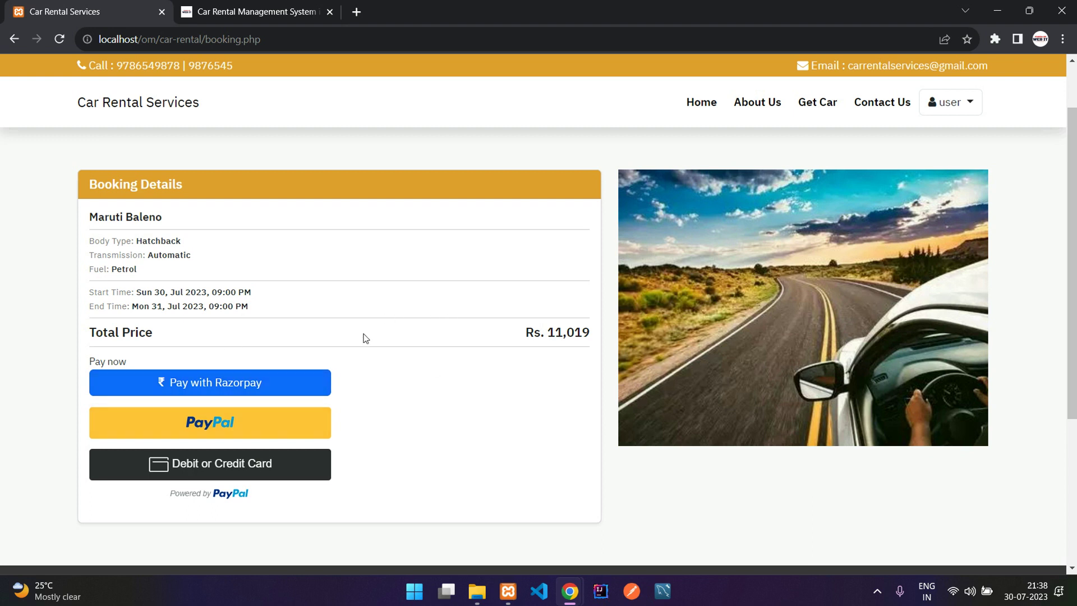
Start the Razorpay payment and submit a contact phone number.
{"action": "left_click", "coordinate": [243, 383]}
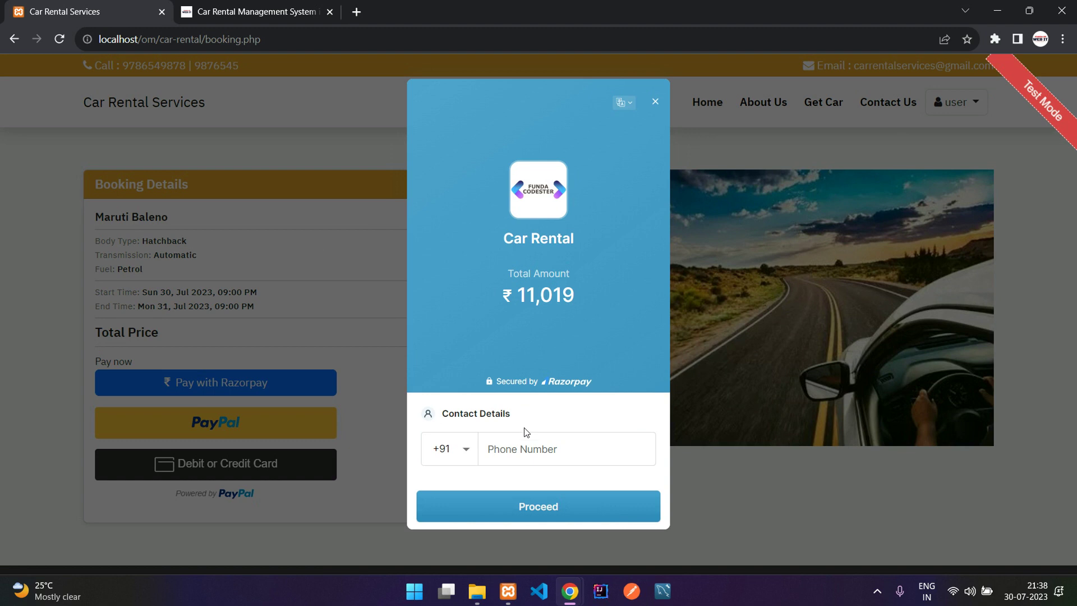
{"action": "left_click", "coordinate": [531, 444]}
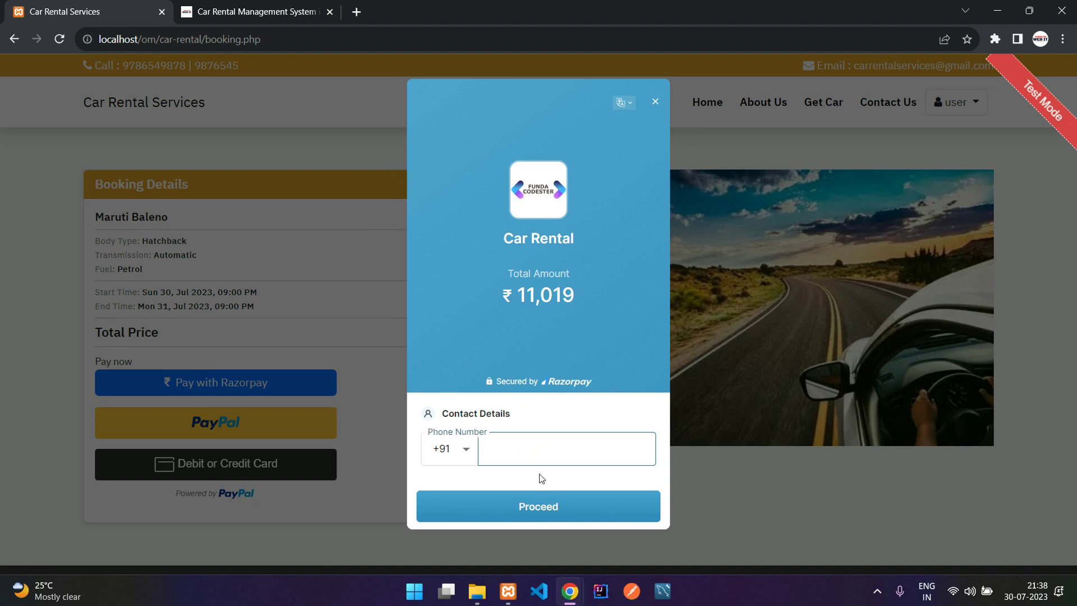
{"action": "left_click", "coordinate": [563, 507]}
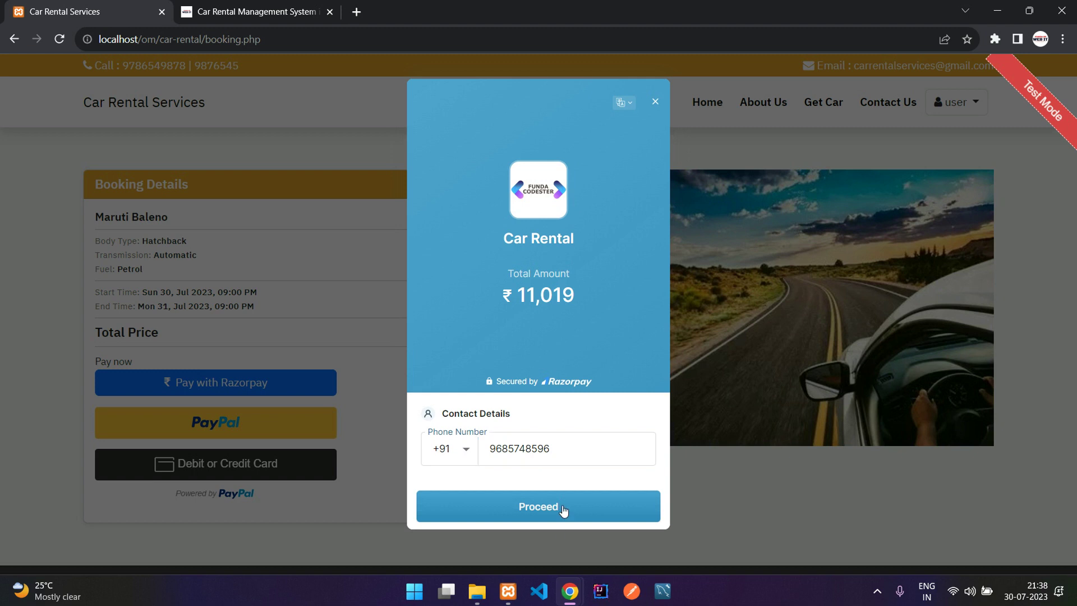
Pay the ₹11,019 via UPI – PhonePe, entering the UPI ID.
{"action": "left_click", "coordinate": [472, 180]}
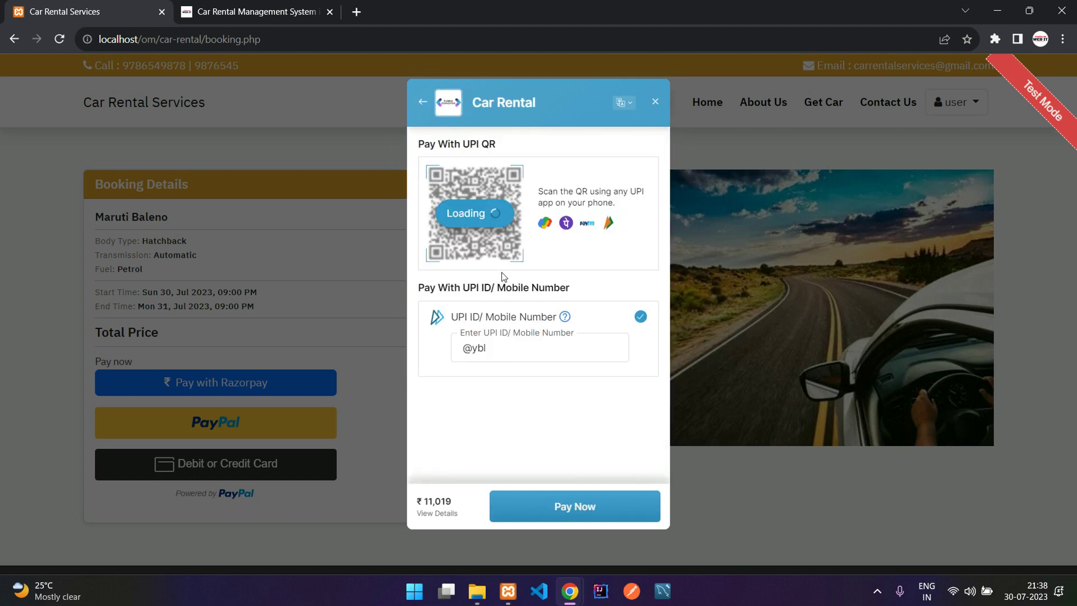
{"action": "left_click", "coordinate": [517, 347]}
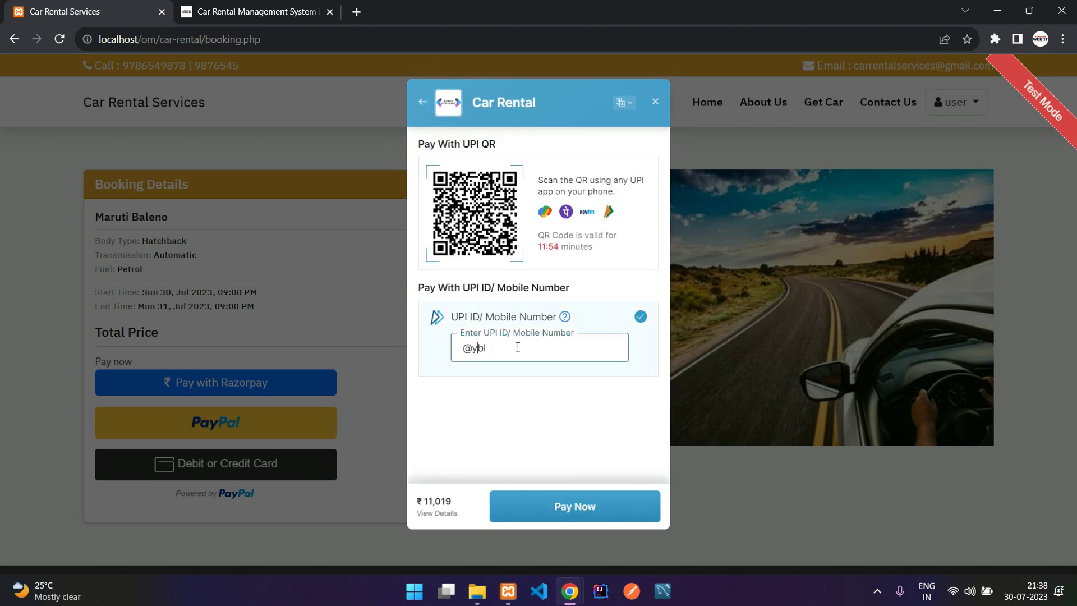
{"action": "left_click", "coordinate": [562, 508]}
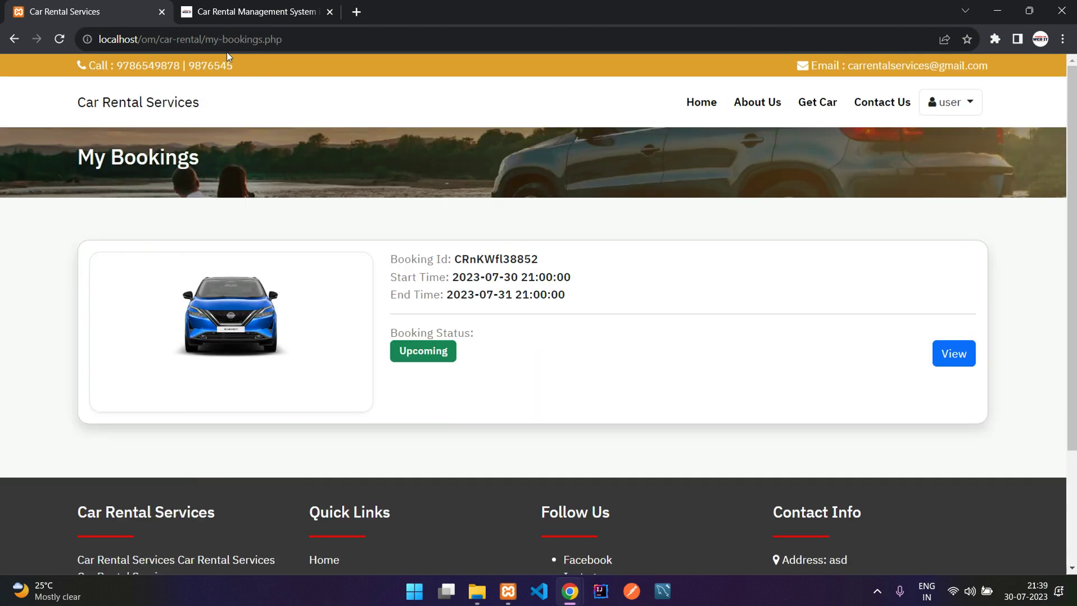
On My Bookings, highlight the page address and the Baleno booking's id and times.
{"action": "left_click_drag", "start_coordinate": [204, 39], "coordinate": [341, 33]}
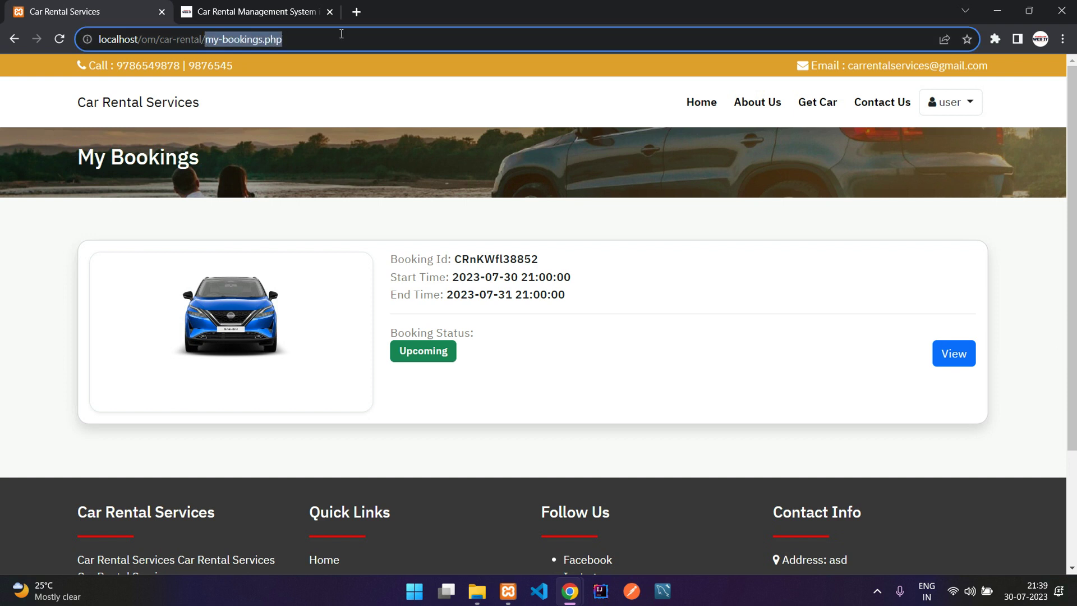
{"action": "left_click", "coordinate": [428, 149]}
{"action": "left_click_drag", "start_coordinate": [388, 261], "coordinate": [567, 308]}
{"action": "left_click", "coordinate": [567, 308]}
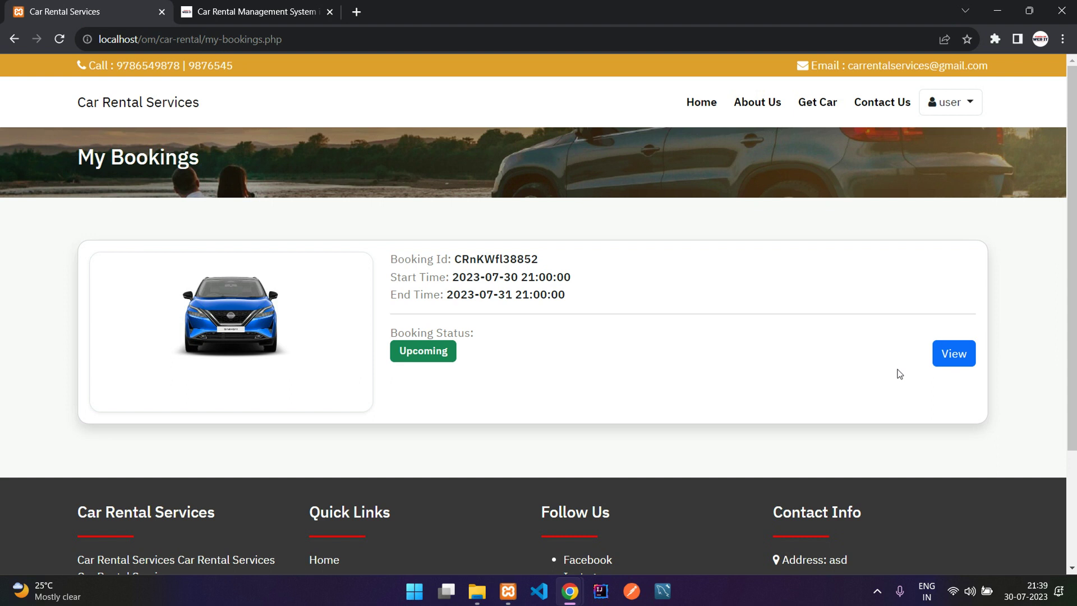
View the booking's details, checking its date, payment mode and payment status, then go back.
{"action": "left_click", "coordinate": [953, 353]}
{"action": "scroll", "coordinate": [665, 348], "scroll_direction": "down", "scroll_amount": 5}
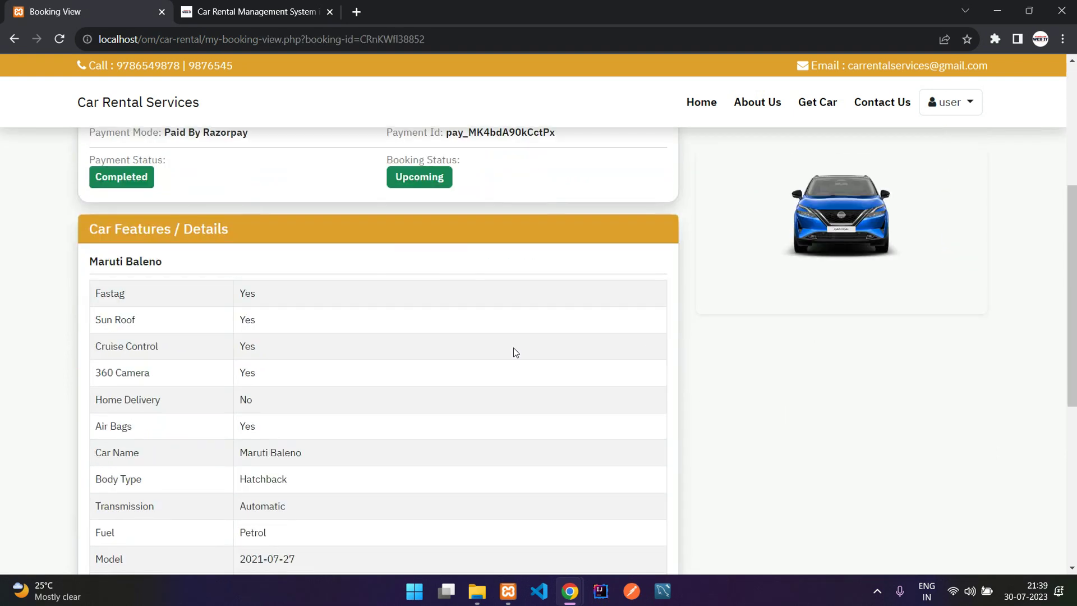
{"action": "scroll", "coordinate": [469, 339], "scroll_direction": "down", "scroll_amount": 4}
{"action": "scroll", "coordinate": [470, 337], "scroll_direction": "up", "scroll_amount": 7}
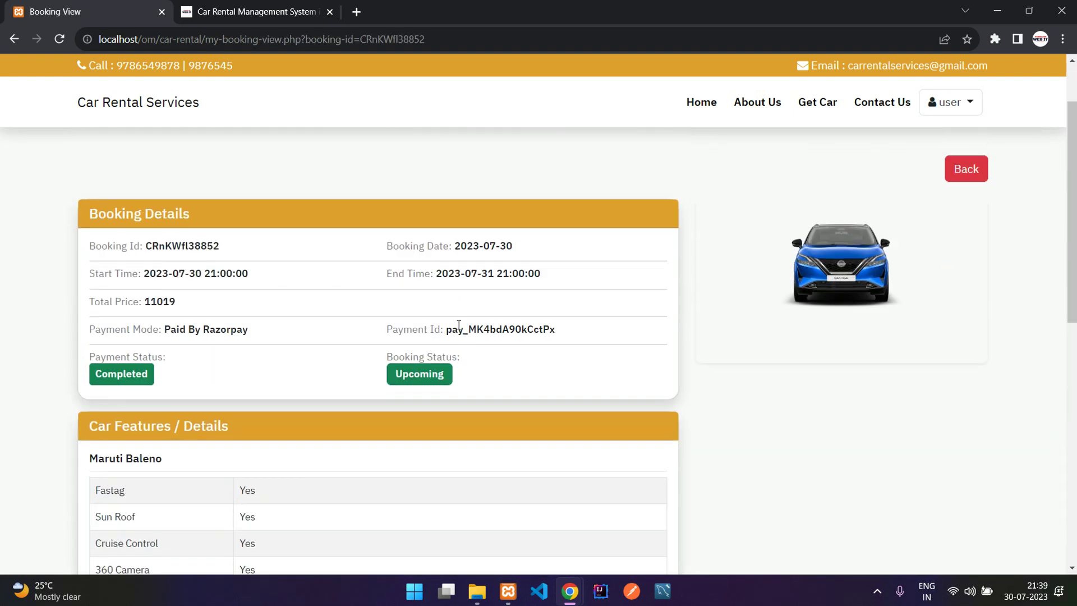
{"action": "left_click_drag", "start_coordinate": [452, 246], "coordinate": [512, 247]}
{"action": "left_click", "coordinate": [466, 275]}
{"action": "left_click_drag", "start_coordinate": [178, 330], "coordinate": [229, 329]}
{"action": "left_click", "coordinate": [496, 327]}
{"action": "left_click_drag", "start_coordinate": [108, 360], "coordinate": [170, 369]}
{"action": "left_click", "coordinate": [194, 375]}
{"action": "left_click", "coordinate": [965, 173]}
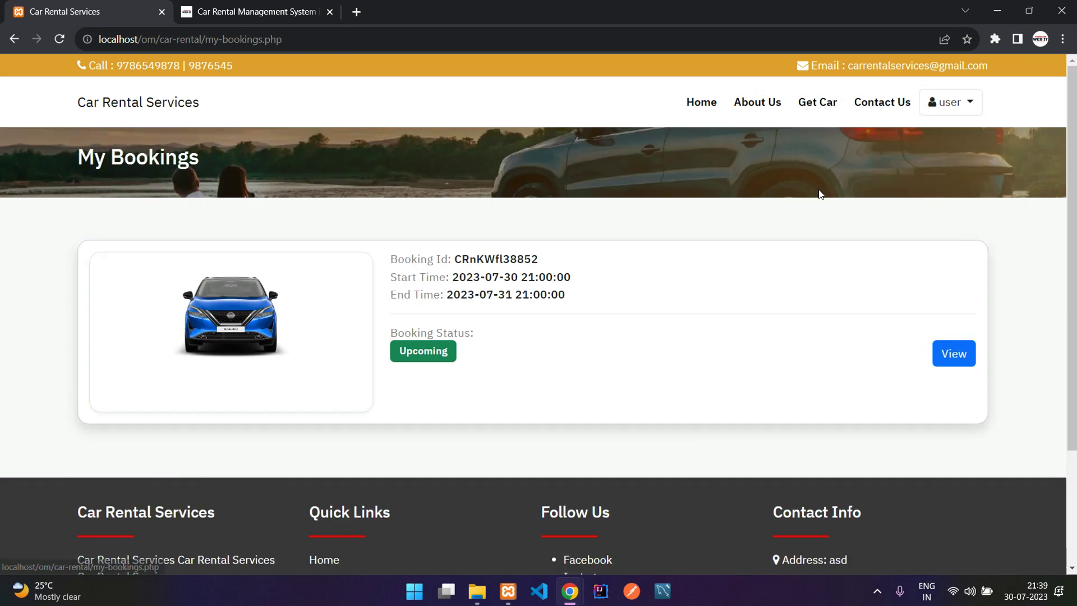
Visit Contact Us and My Profile, then return to My Bookings and check the start time.
{"action": "left_click", "coordinate": [873, 112]}
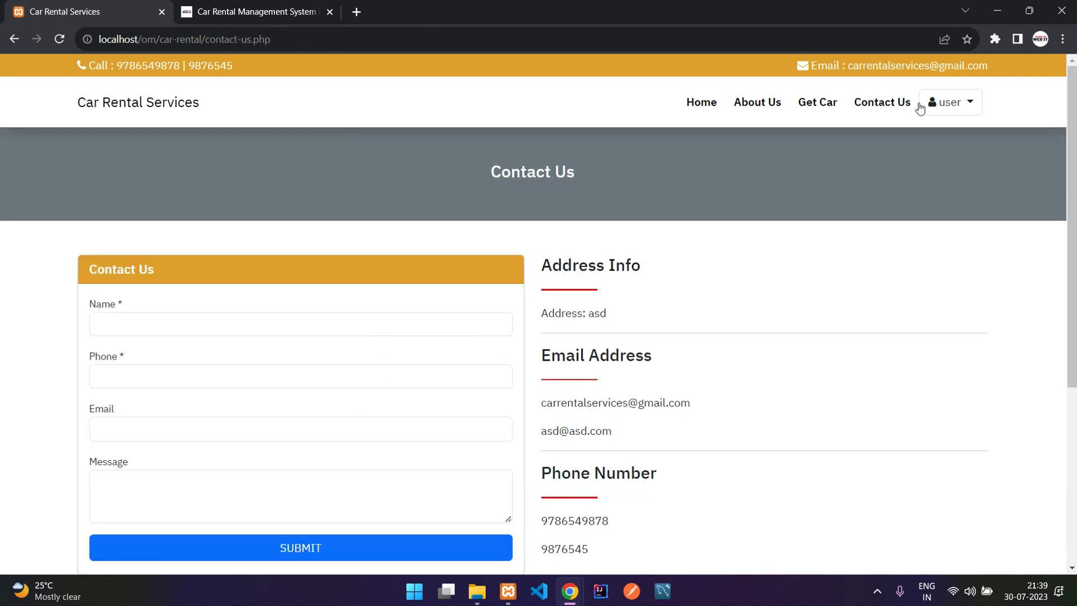
{"action": "left_click", "coordinate": [952, 101]}
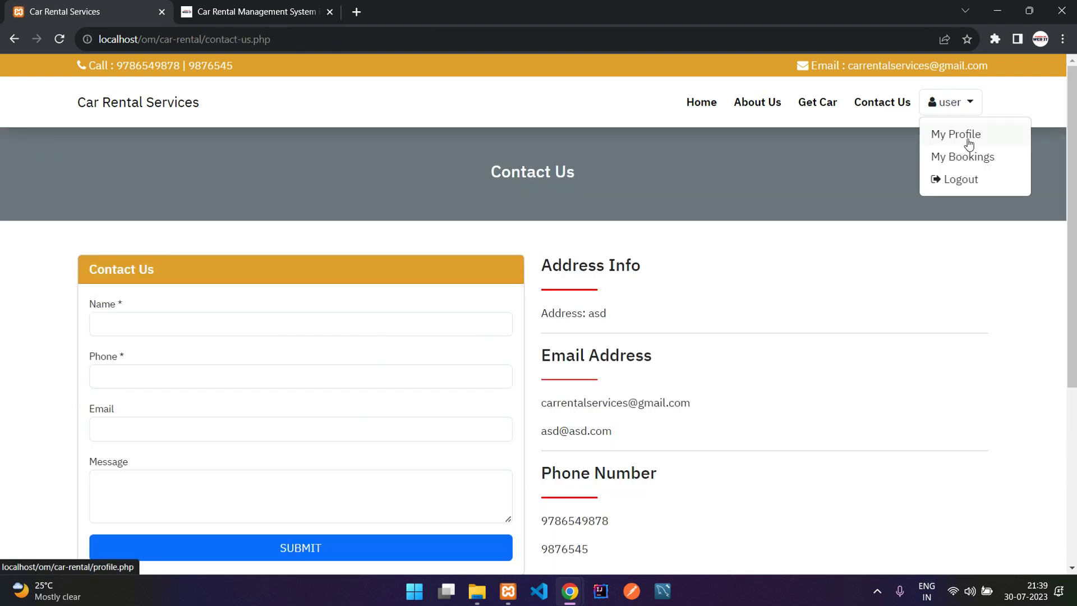
{"action": "left_click", "coordinate": [967, 138]}
{"action": "left_click", "coordinate": [951, 102]}
{"action": "left_click", "coordinate": [956, 156]}
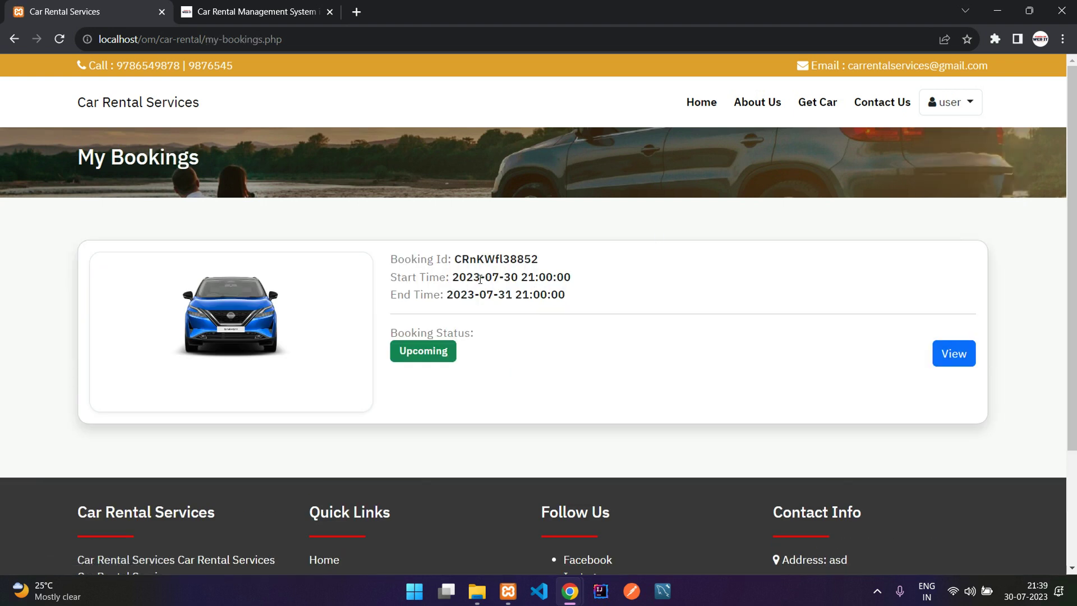
{"action": "mouse_move", "coordinate": [506, 277]}
{"action": "left_mouse_down"}
{"action": "mouse_move", "coordinate": [521, 275]}
{"action": "mouse_move", "coordinate": [497, 276]}
{"action": "left_mouse_up"}
{"action": "left_click", "coordinate": [525, 274]}
{"action": "left_click", "coordinate": [816, 103]}
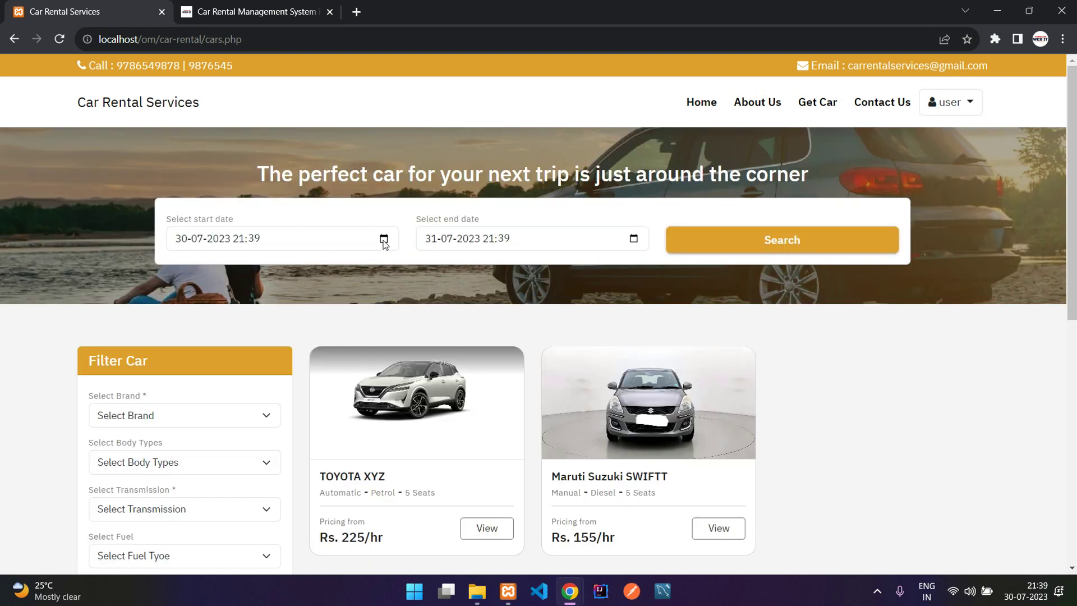
Search for cars with the start date set to 31 July at hour 18.
{"action": "left_click", "coordinate": [365, 240]}
{"action": "left_click", "coordinate": [205, 413]}
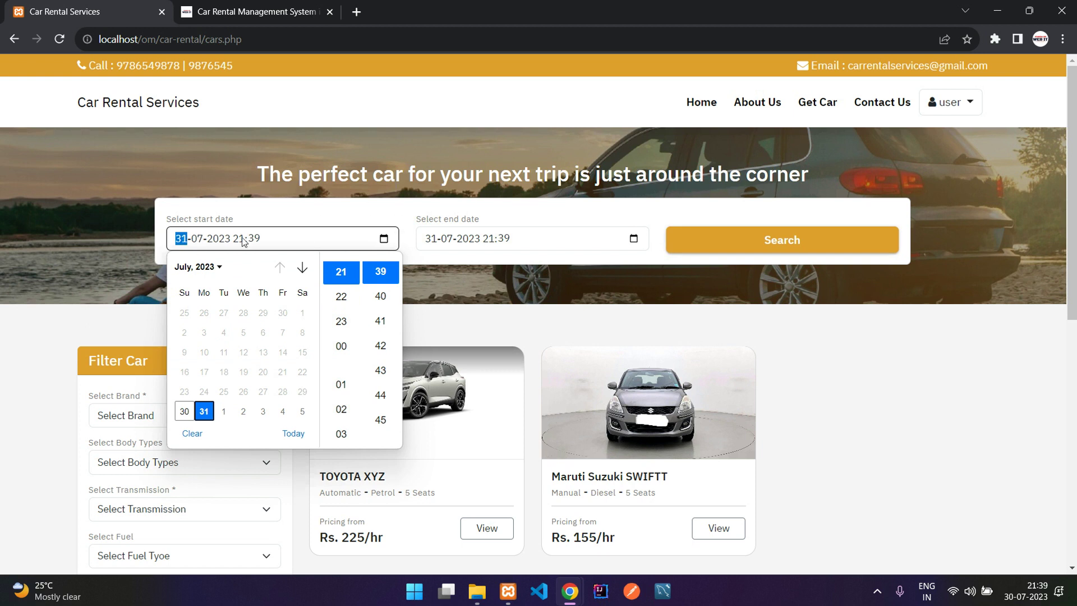
{"action": "scroll", "coordinate": [345, 314], "scroll_direction": "up", "scroll_amount": 3}
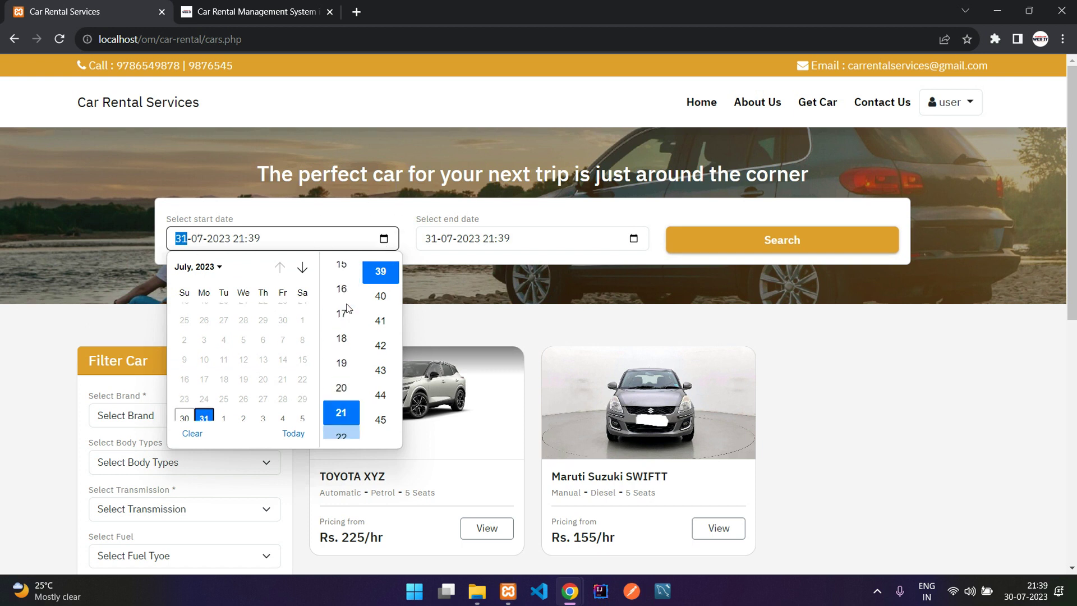
{"action": "left_click", "coordinate": [341, 339]}
{"action": "left_click", "coordinate": [536, 260]}
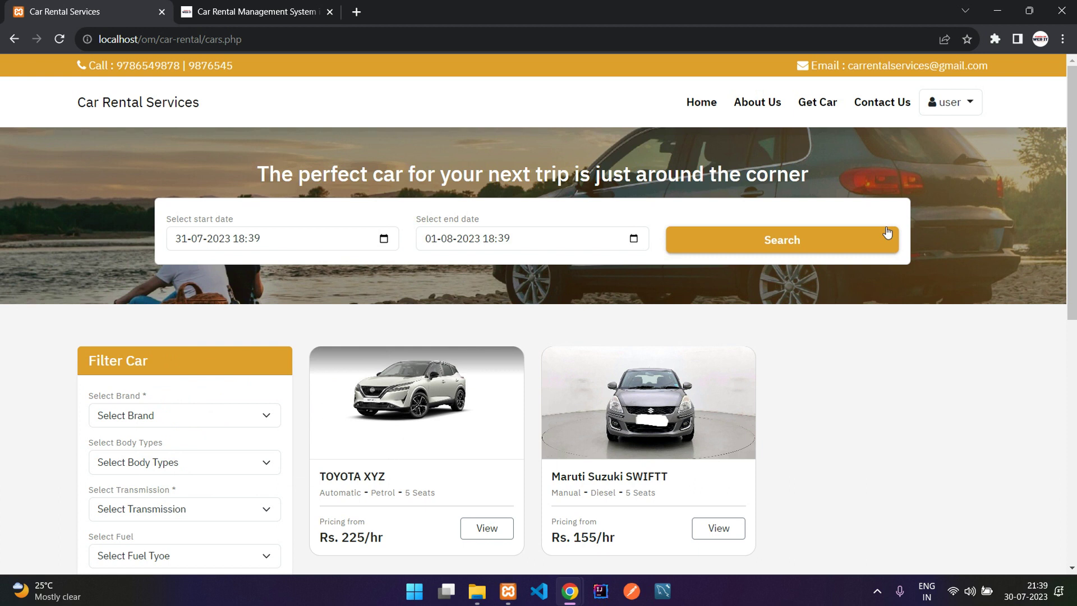
{"action": "left_click", "coordinate": [819, 245]}
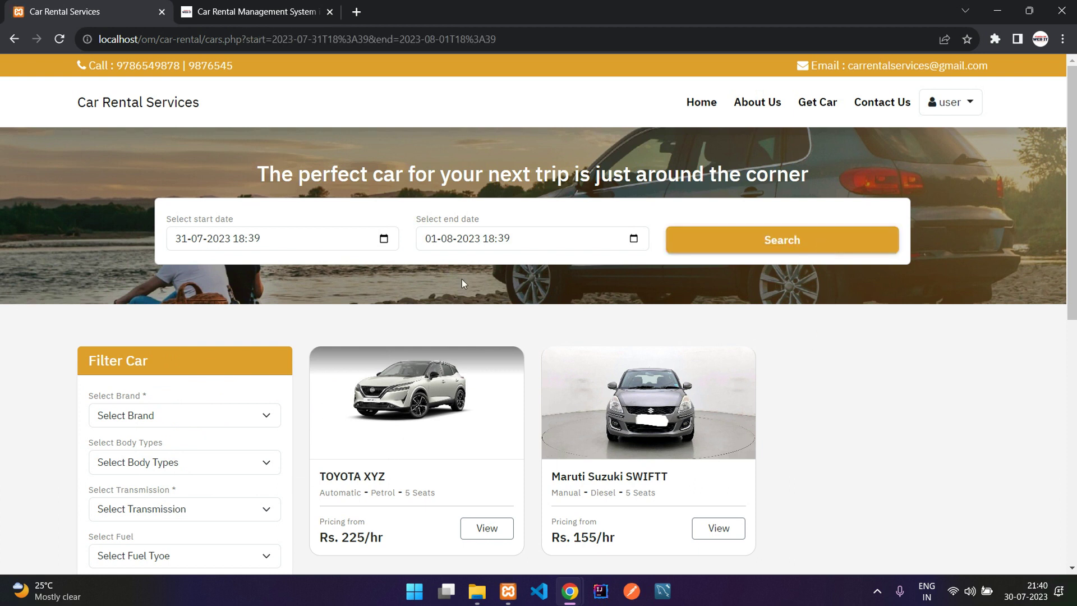
Change the start hour to 22 and search again with 22:39 times.
{"action": "left_click", "coordinate": [383, 239]}
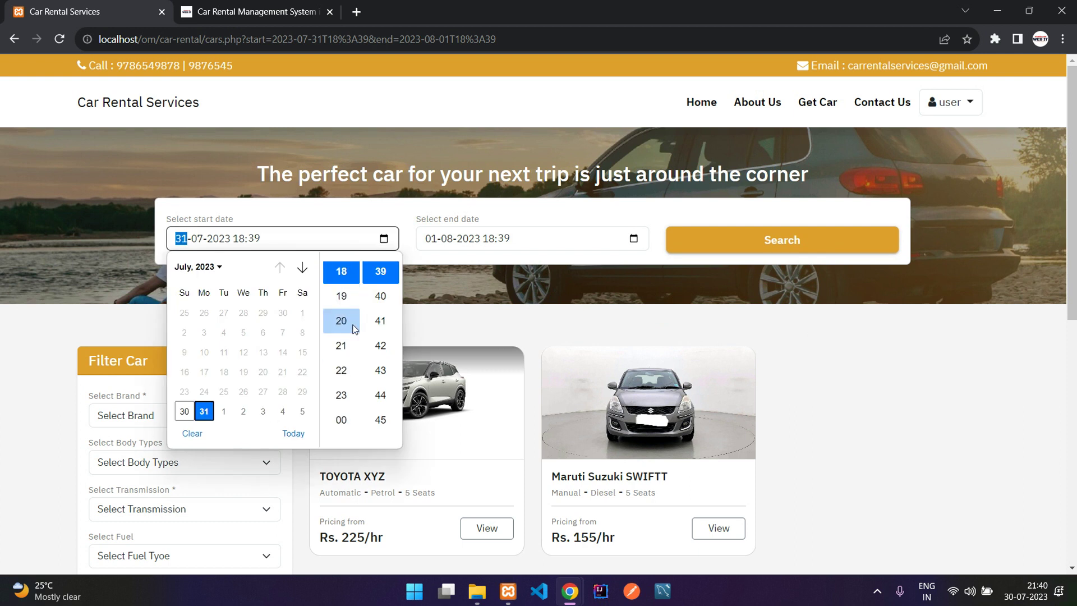
{"action": "left_click", "coordinate": [347, 368]}
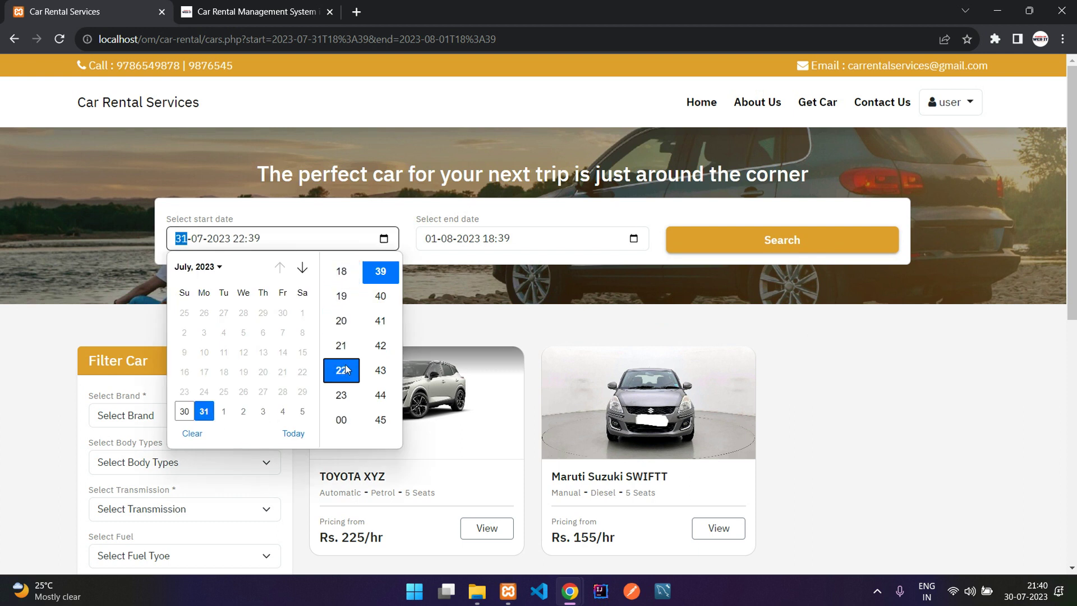
{"action": "left_click", "coordinate": [471, 319]}
{"action": "left_click", "coordinate": [704, 240]}
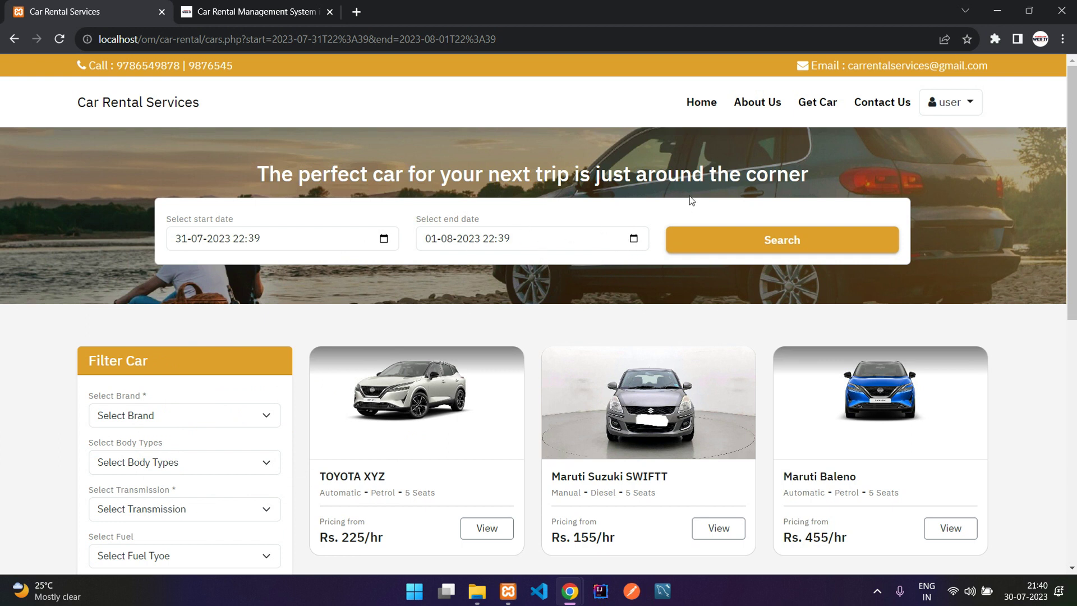
Search for cars from 3 August to 9 August 2023.
{"action": "left_click", "coordinate": [384, 240]}
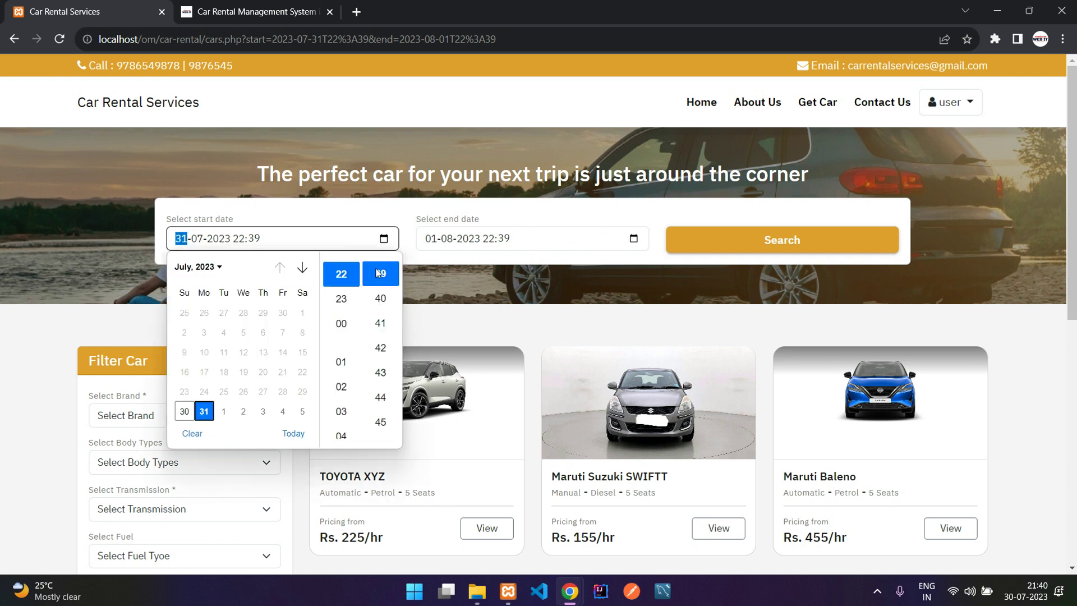
{"action": "left_click", "coordinate": [263, 412]}
{"action": "left_click", "coordinate": [555, 243]}
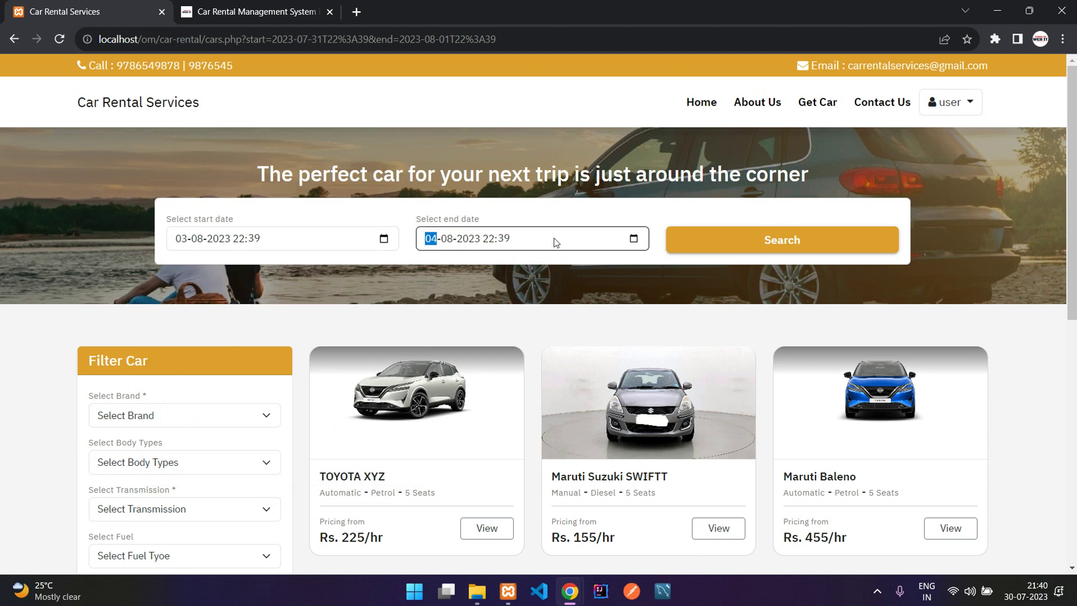
{"action": "left_click", "coordinate": [634, 238]}
{"action": "left_click", "coordinate": [492, 333]}
{"action": "left_click", "coordinate": [685, 280]}
{"action": "left_click", "coordinate": [731, 248]}
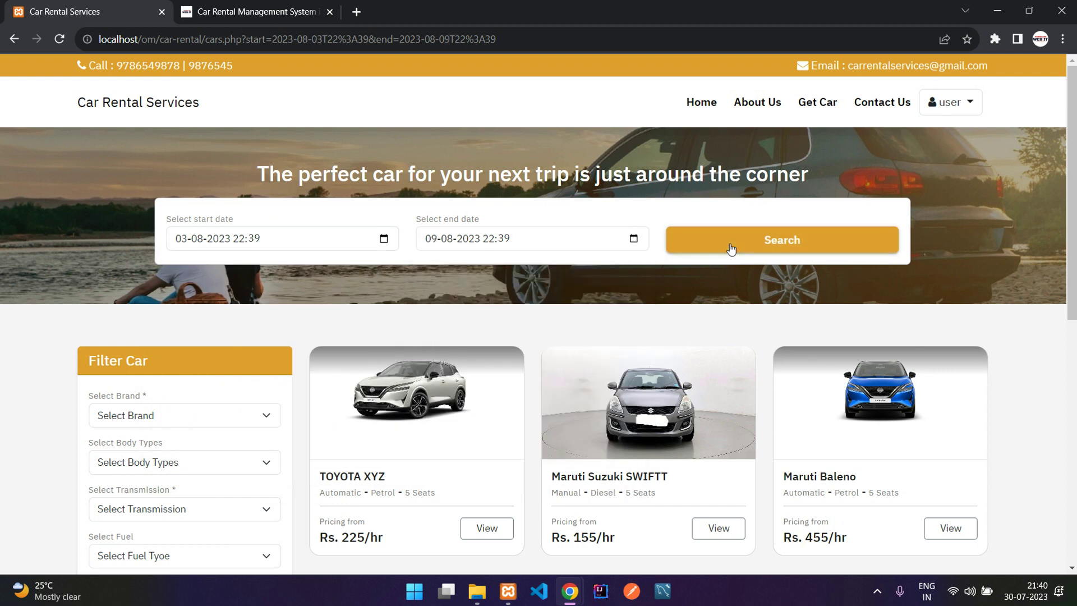